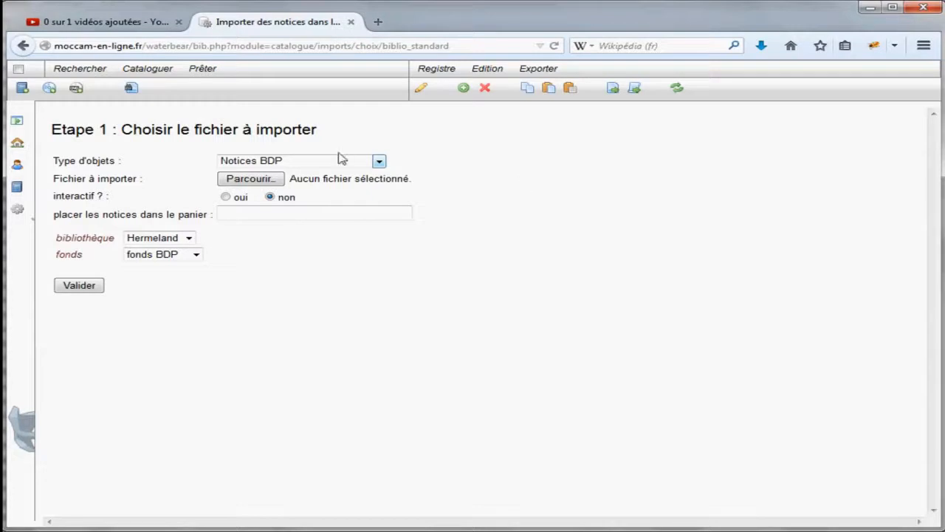
# Try the object type Notices Moccam, BNF, Electre, and return the import's object type to Notices BDP.
pyautogui.click(379, 162)
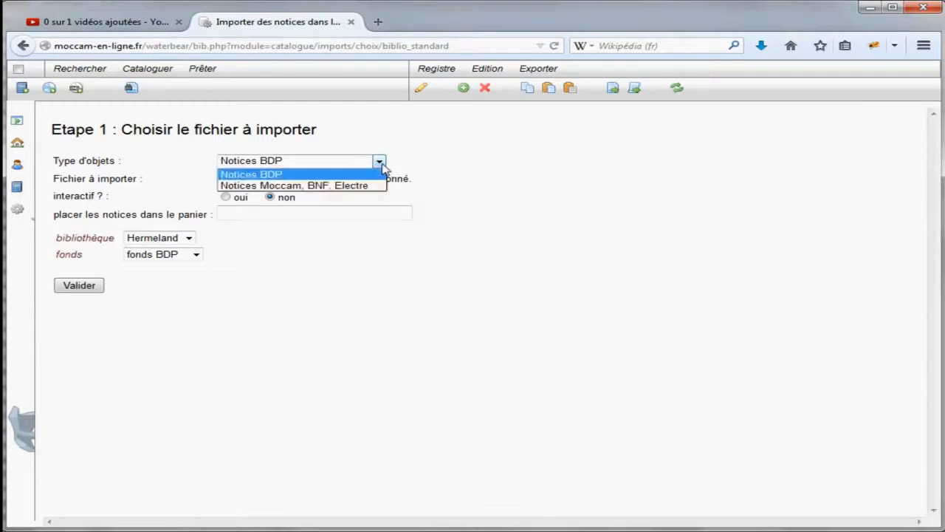
pyautogui.click(275, 175)
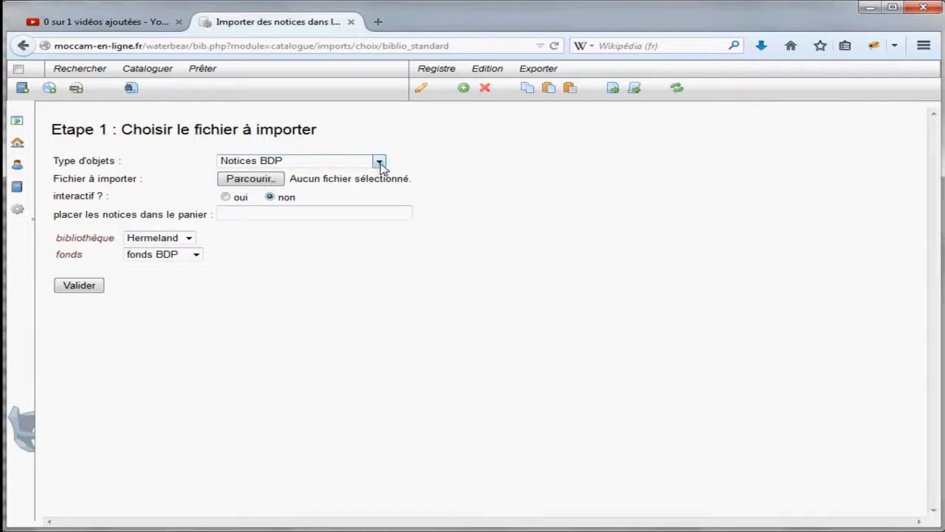
pyautogui.click(379, 162)
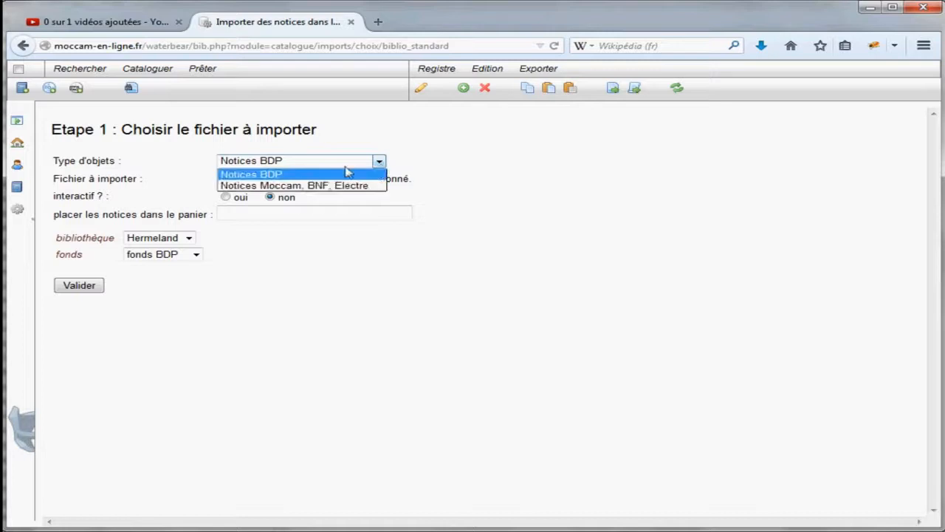
pyautogui.click(280, 187)
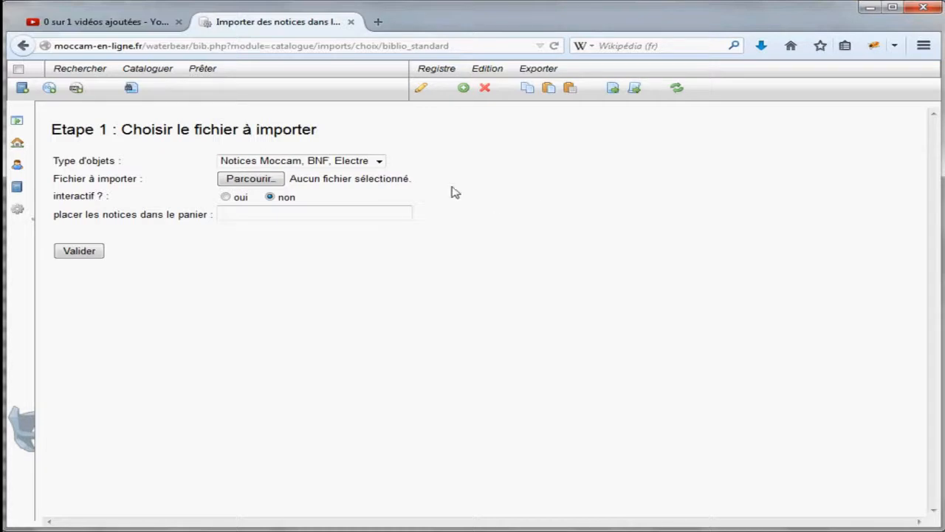
pyautogui.click(379, 162)
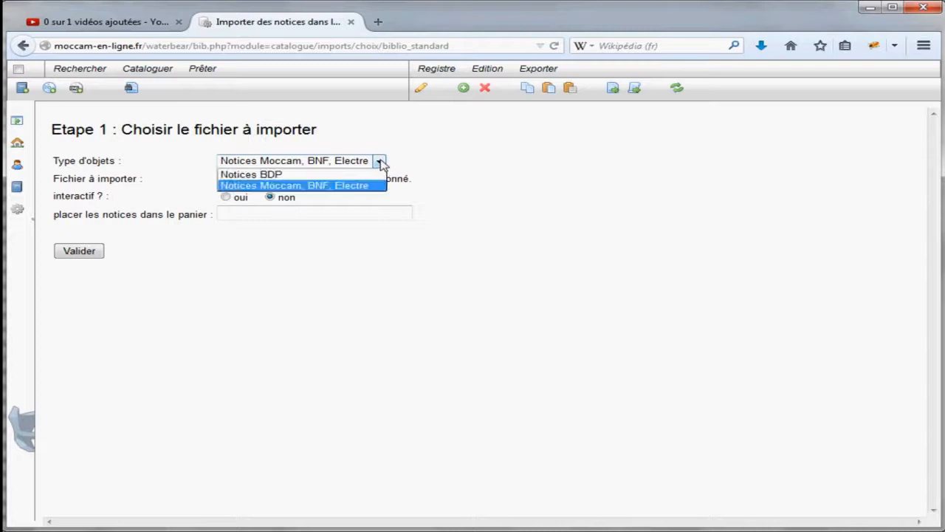
pyautogui.click(256, 176)
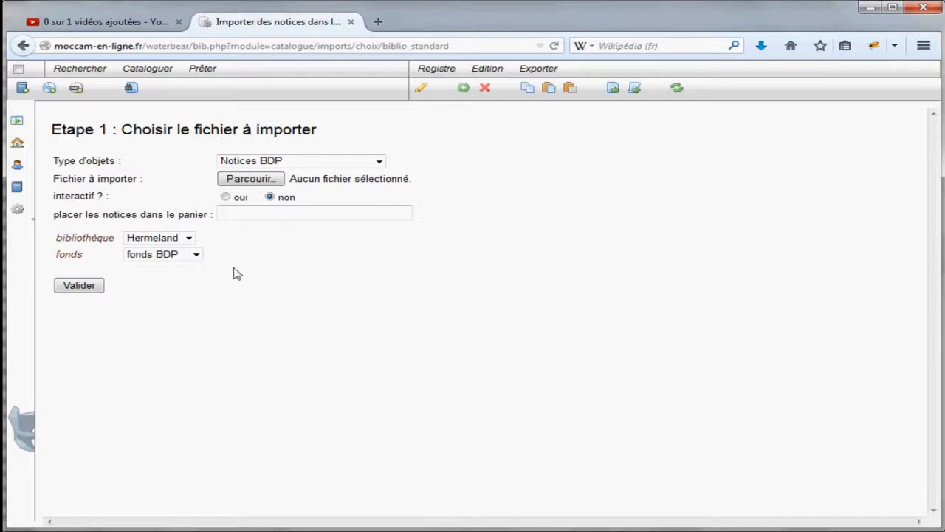
# Choose Hermeland as the library and fonds BDP as the collection for the BDP import.
pyautogui.click(189, 238)
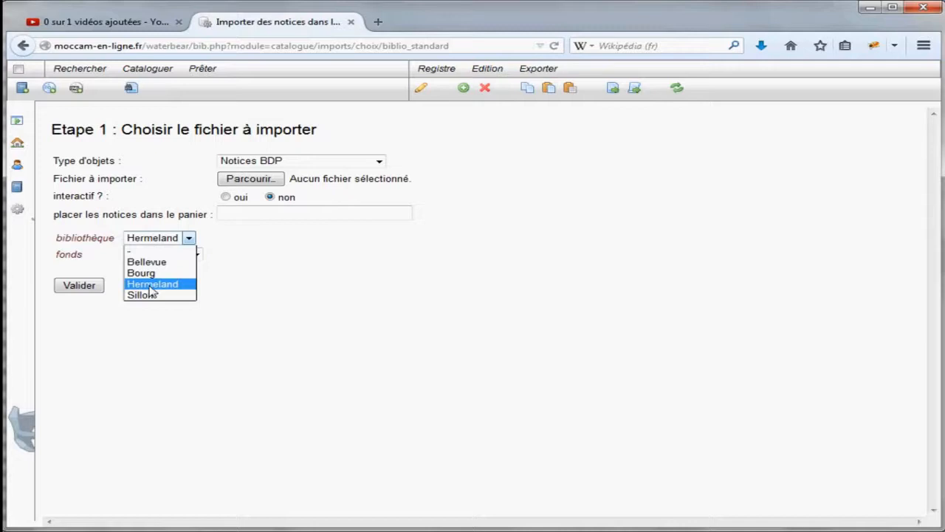
pyautogui.click(150, 286)
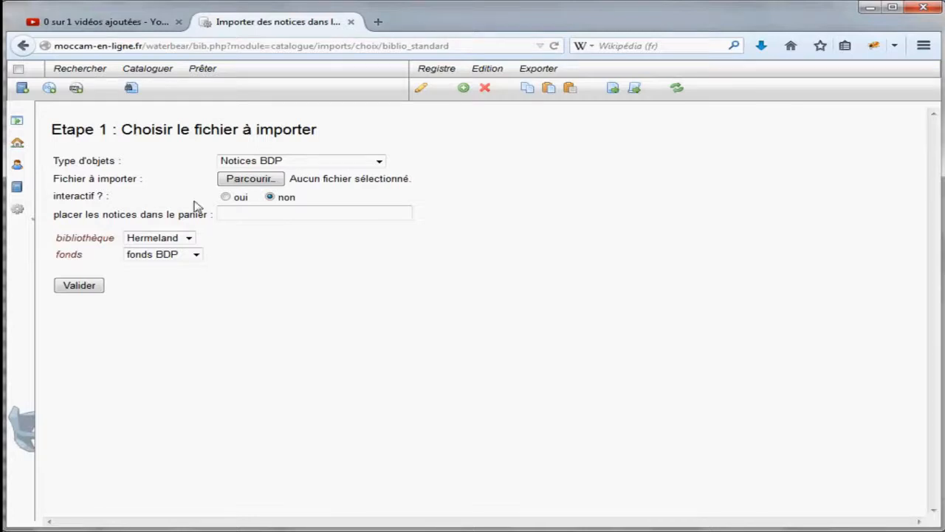
pyautogui.click(190, 239)
pyautogui.click(212, 291)
pyautogui.click(198, 254)
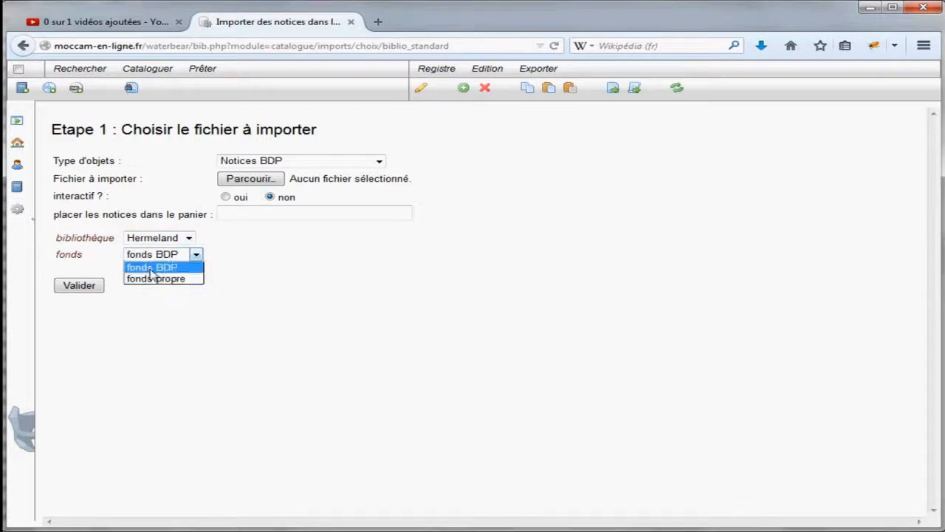
pyautogui.click(155, 267)
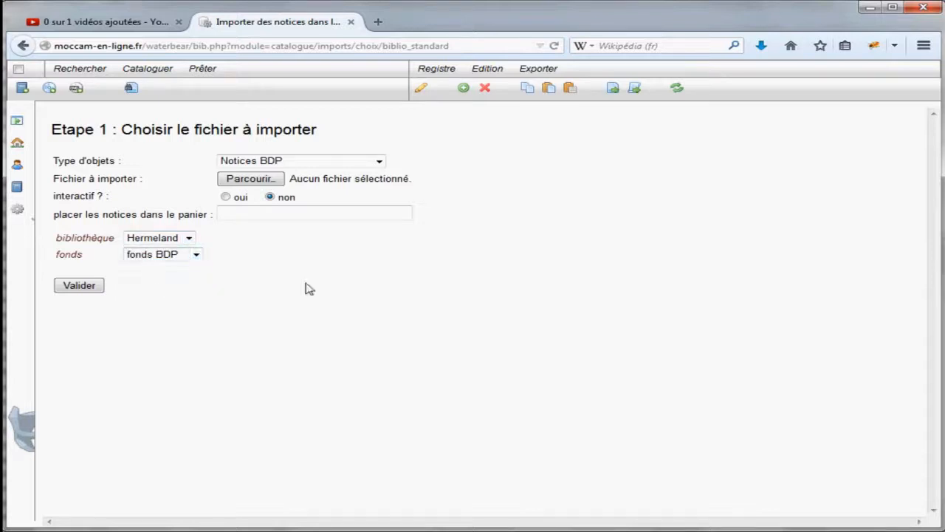
# Set the object type to Notices Moccam, BNF, Electre and choose polars.pan from the desktop as the file to import.
pyautogui.click(379, 162)
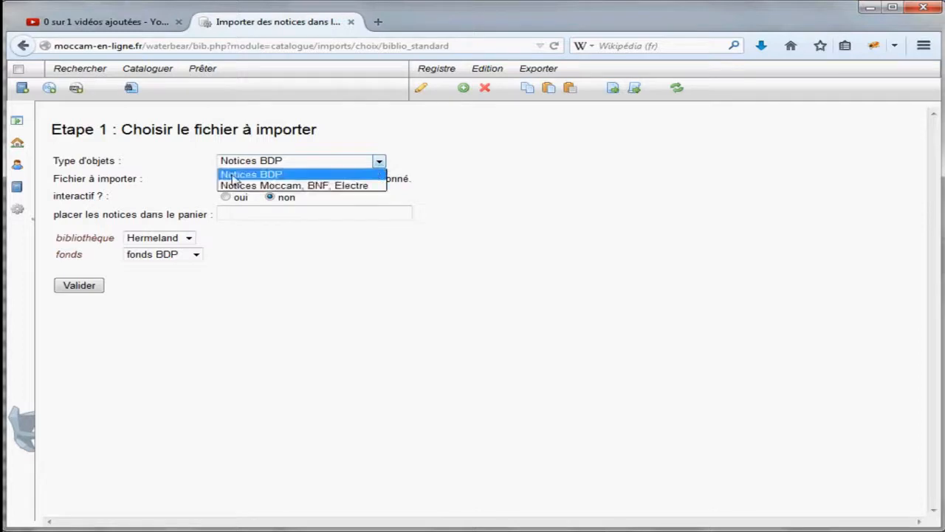
pyautogui.click(269, 186)
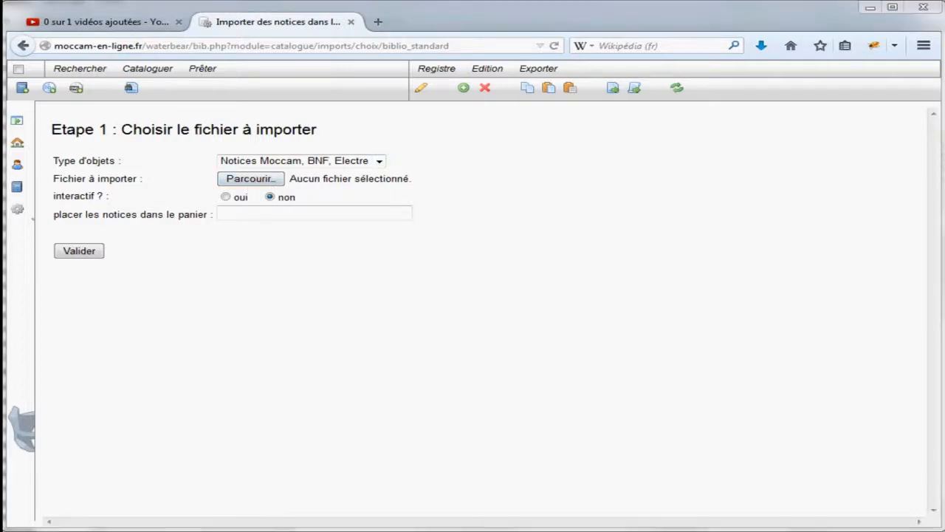
pyautogui.click(250, 182)
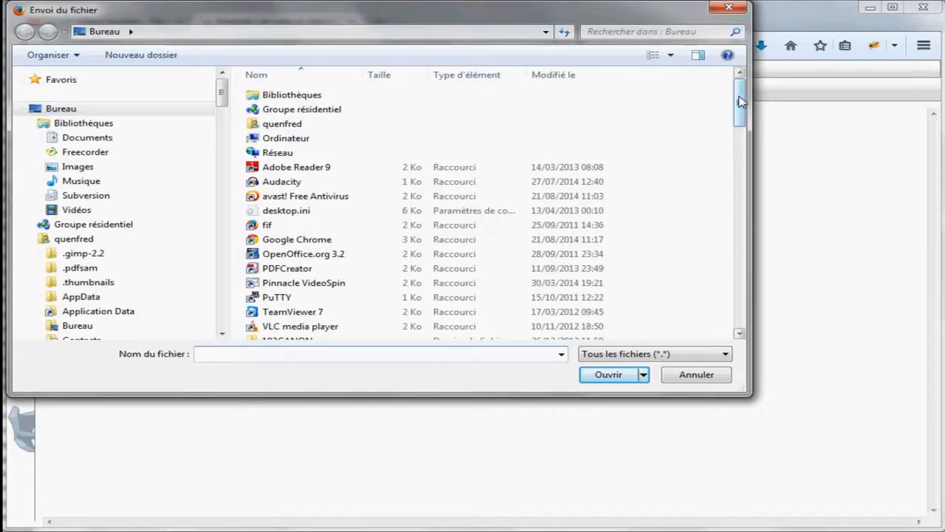
pyautogui.moveTo(739, 96); pyautogui.dragTo(723, 276)
pyautogui.click(332, 245)
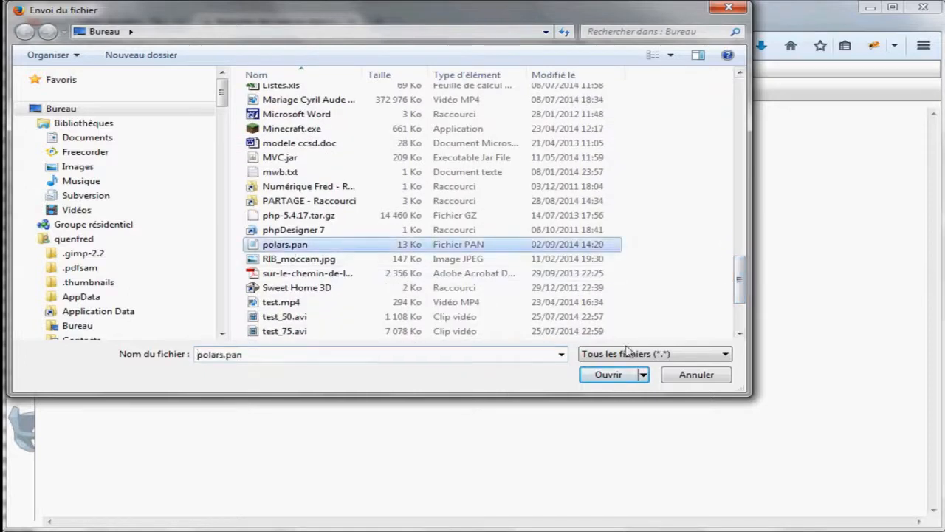
pyautogui.click(613, 375)
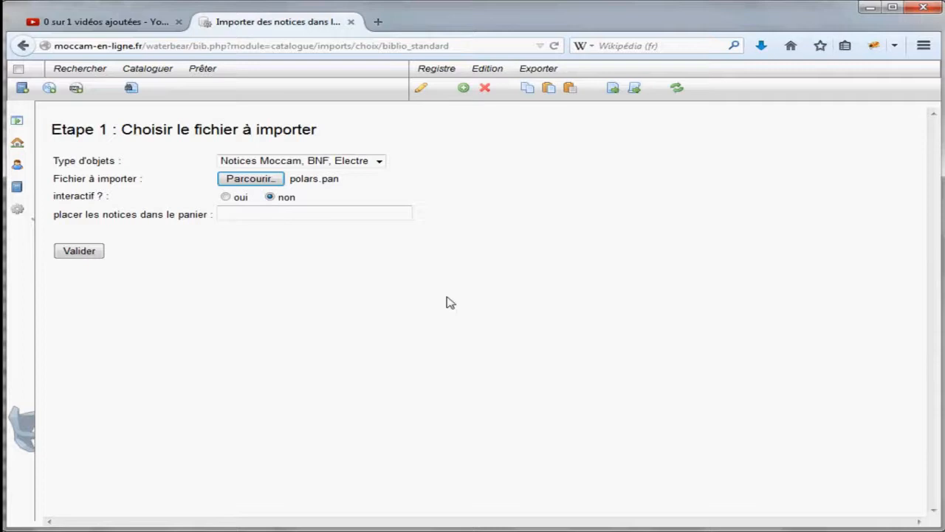
# Set the basket that receives the imported notices to the existing utilisateurs/QC/polars.
pyautogui.click(283, 213)
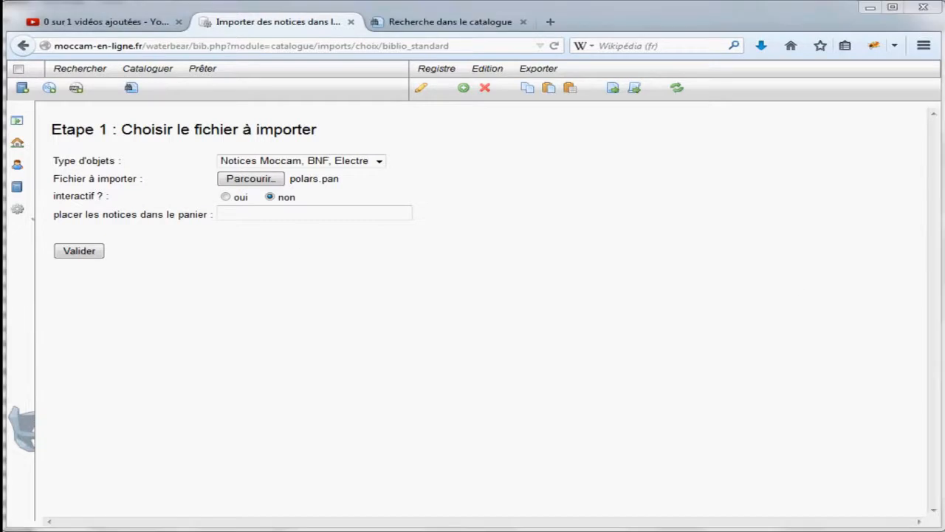
pyautogui.click(280, 213)
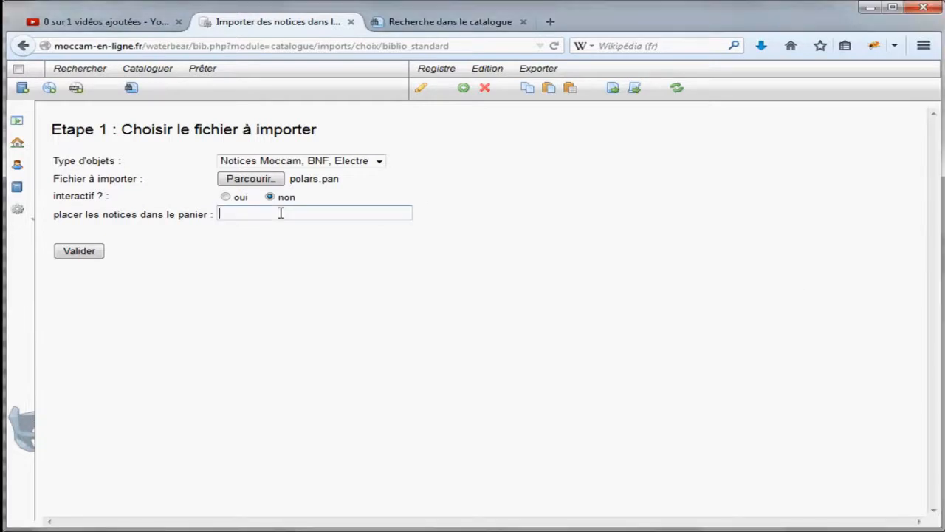
pyautogui.write('po')
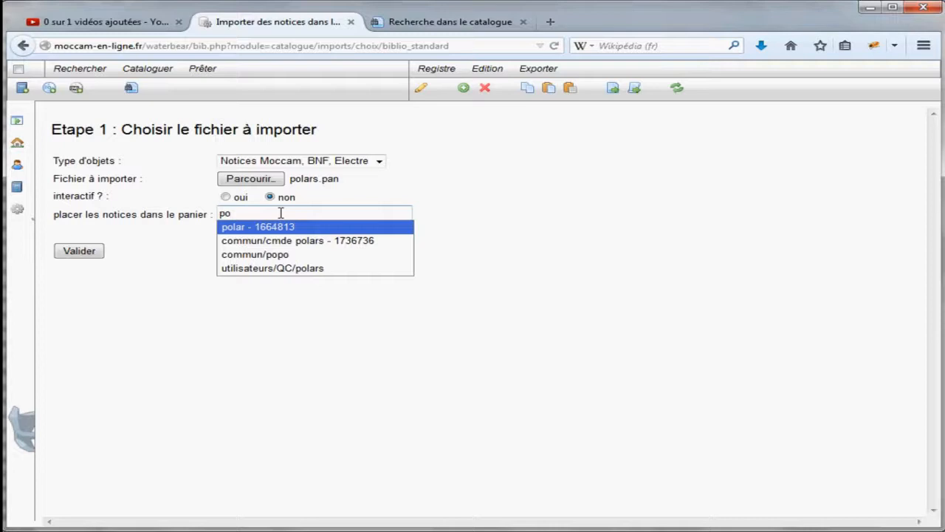
pyautogui.write('l')
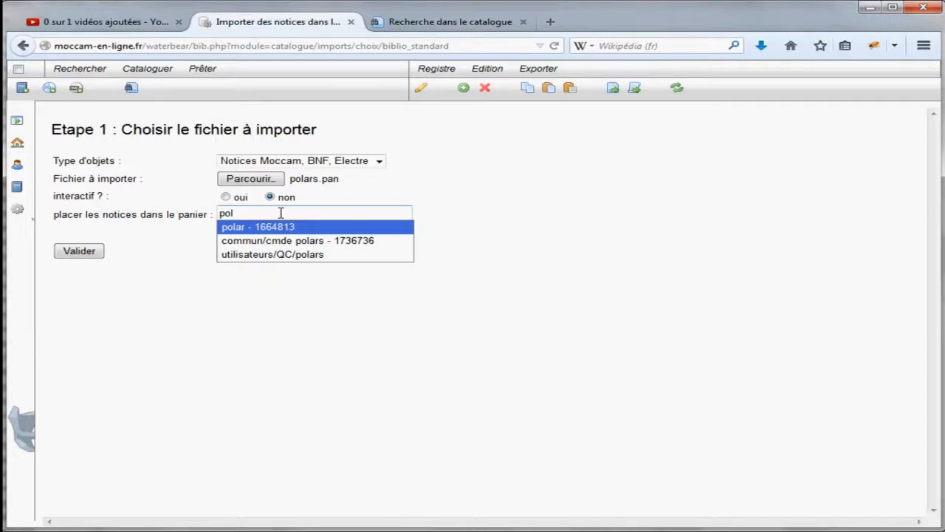
pyautogui.click(259, 254)
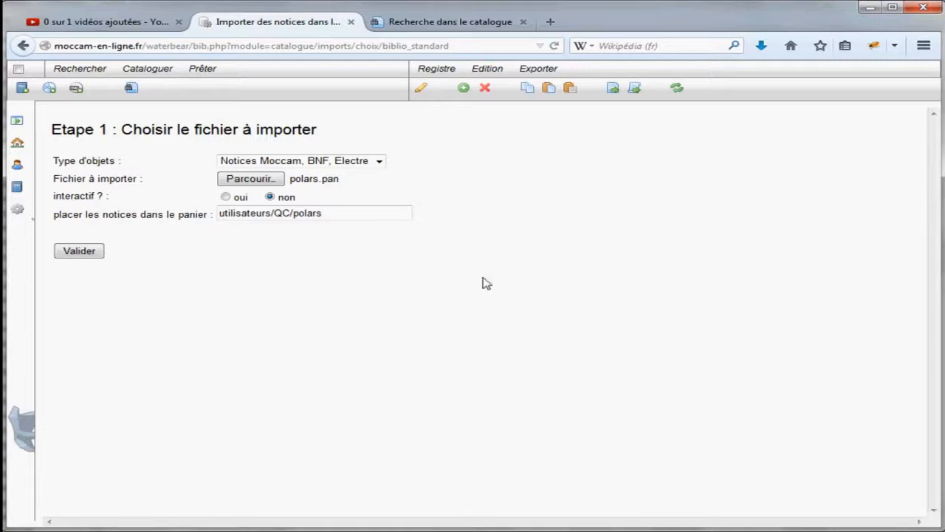
# Replace the basket name at the end of the destination path to give utilisateurs/QC/toto.
pyautogui.press('BackSpace')
pyautogui.press('BackSpace')
pyautogui.press('BackSpace')
pyautogui.press('BackSpace')
pyautogui.press('BackSpace')
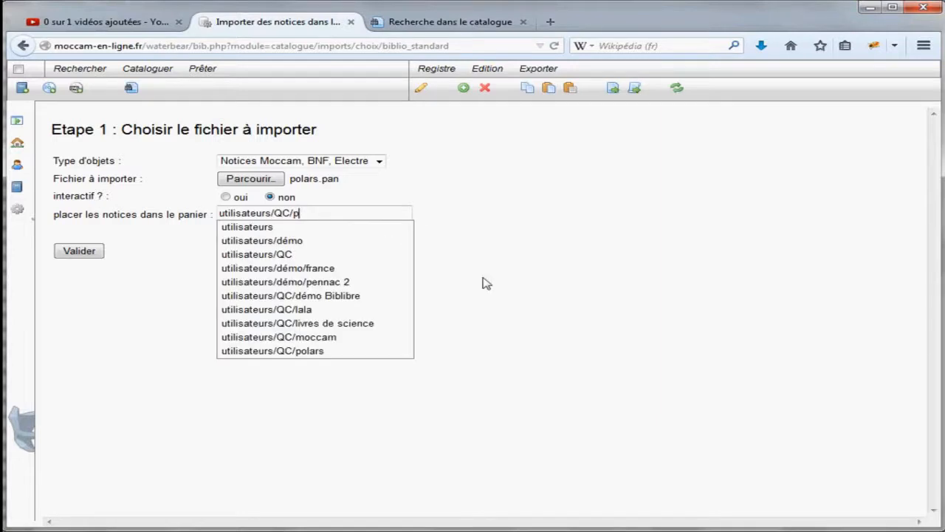
pyautogui.press('BackSpace')
pyautogui.write('toto')
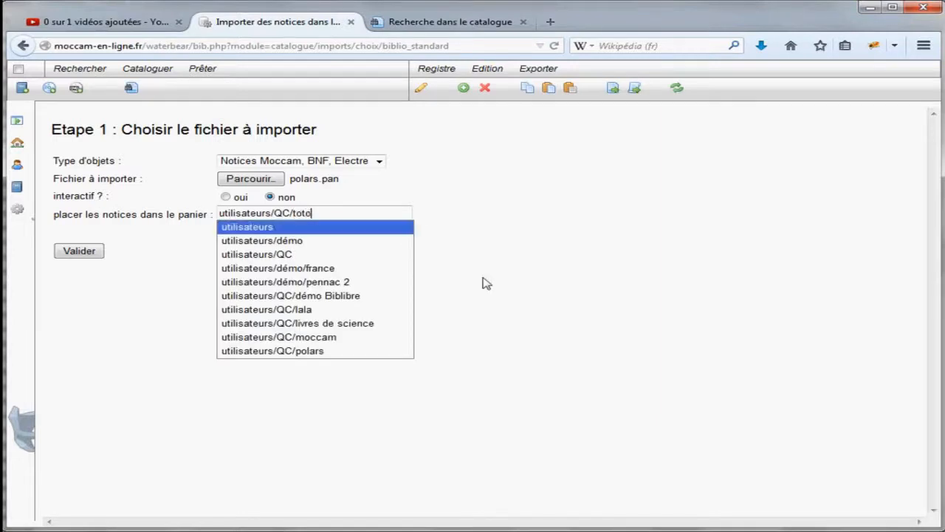
pyautogui.click(489, 237)
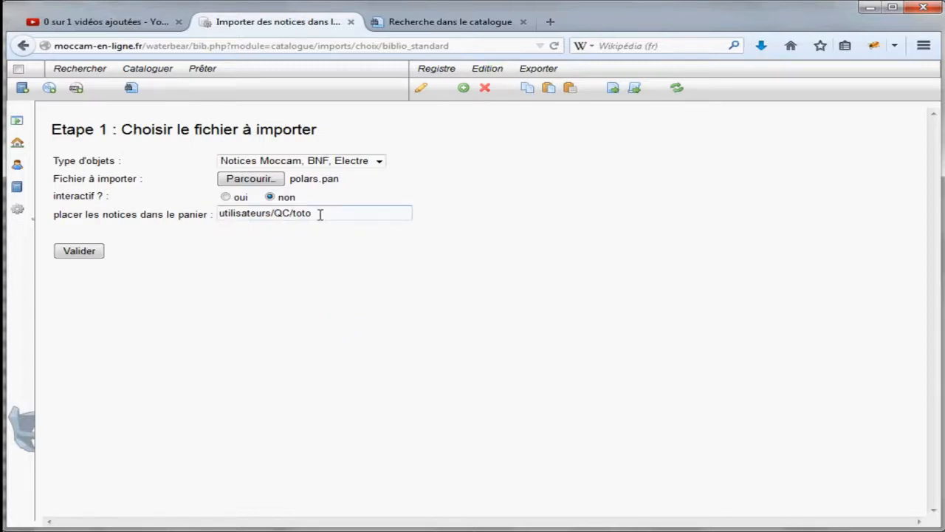
# Set the destination basket back to utilisateurs/QC/polars, then run the import and dismiss its completion message.
pyautogui.moveTo(315, 215); pyautogui.dragTo(295, 220)
pyautogui.write('po')
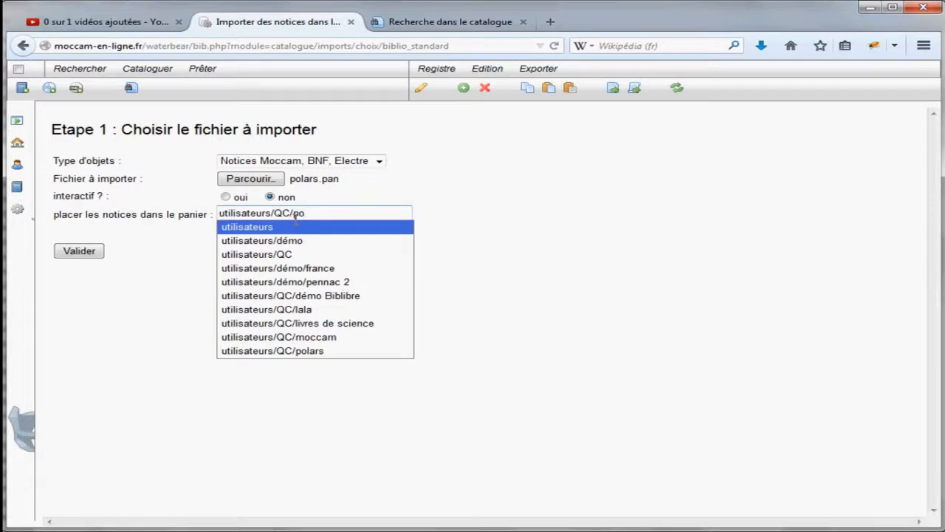
pyautogui.click(292, 351)
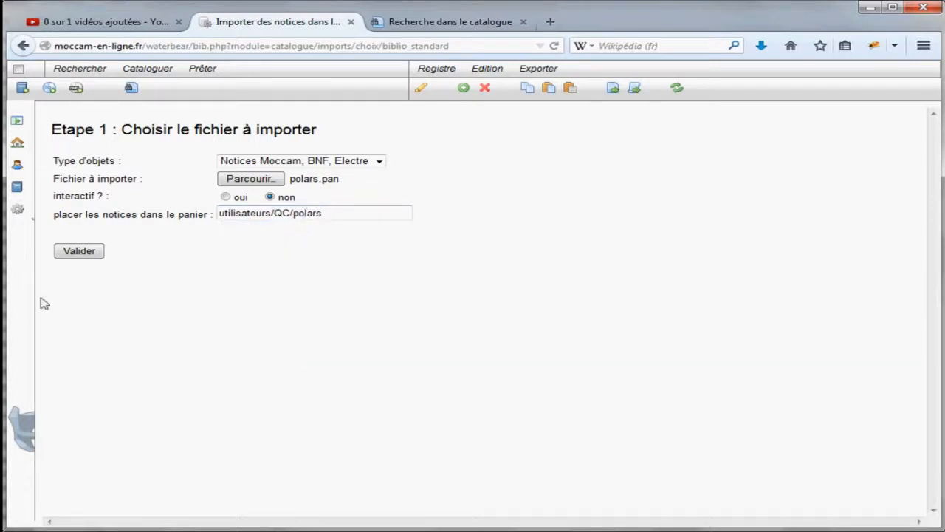
pyautogui.click(78, 251)
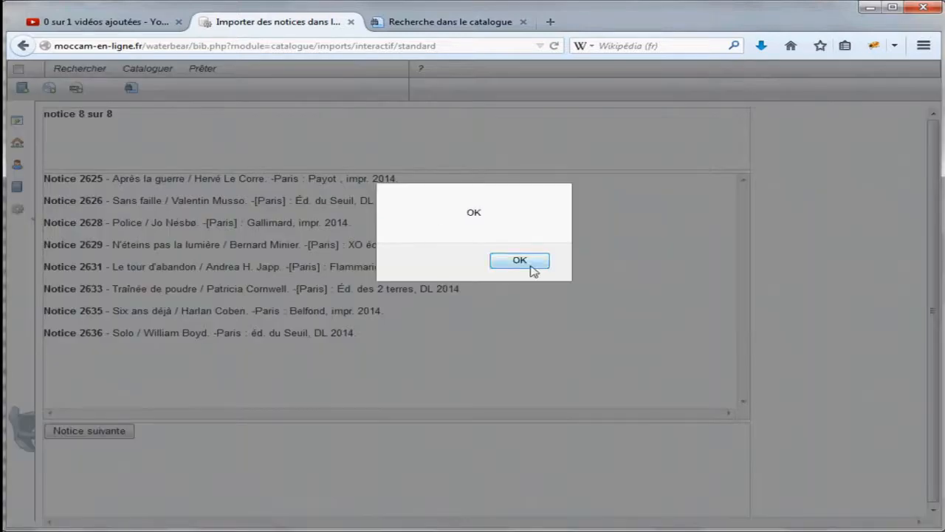
pyautogui.click(520, 263)
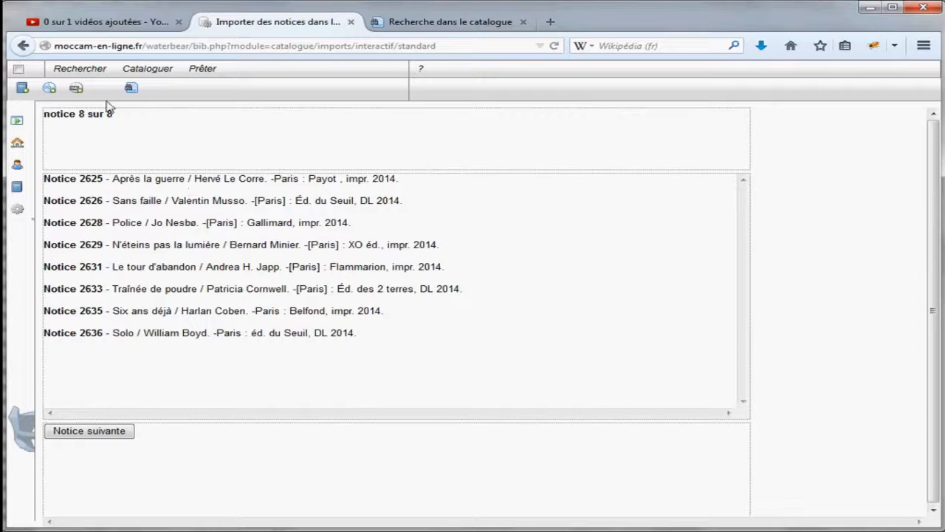
# Open the utilisateurs/QC/polars basket from the catalogue search and look through its list of imported notices.
pyautogui.click(131, 89)
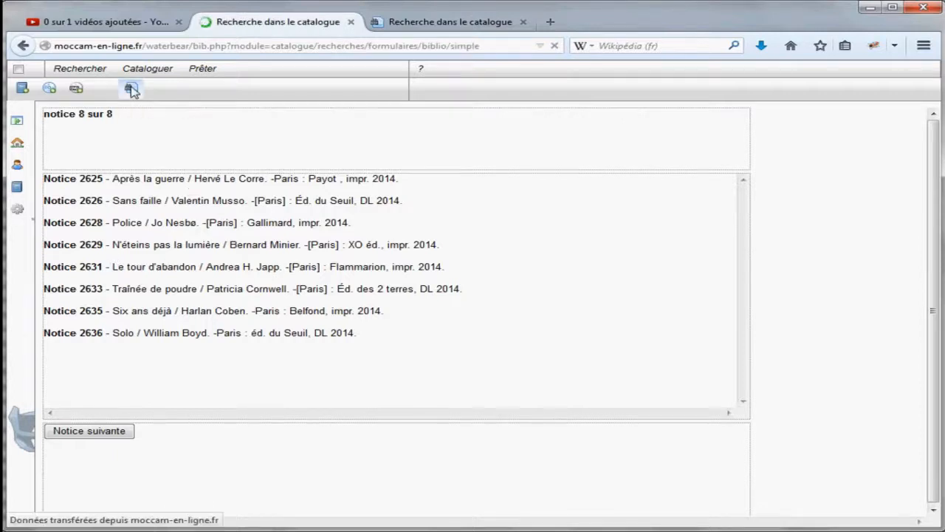
pyautogui.click(232, 115)
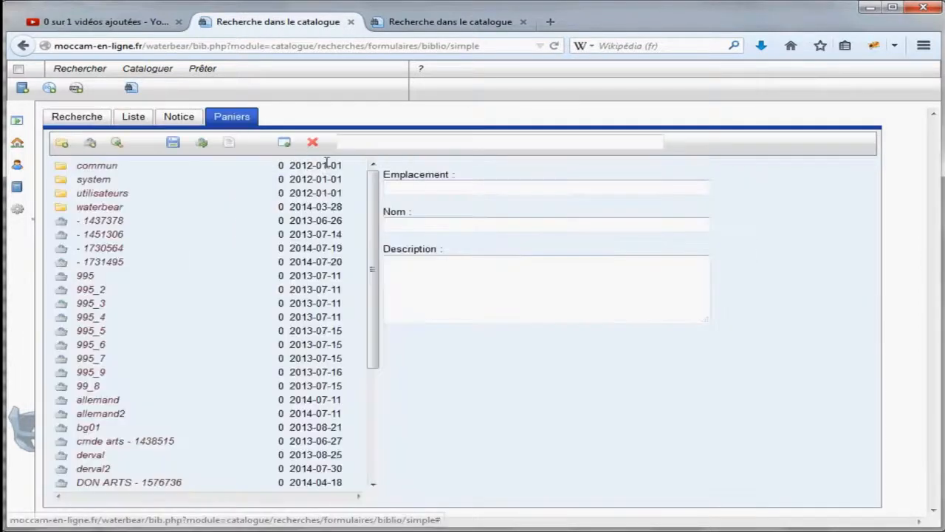
pyautogui.click(84, 194)
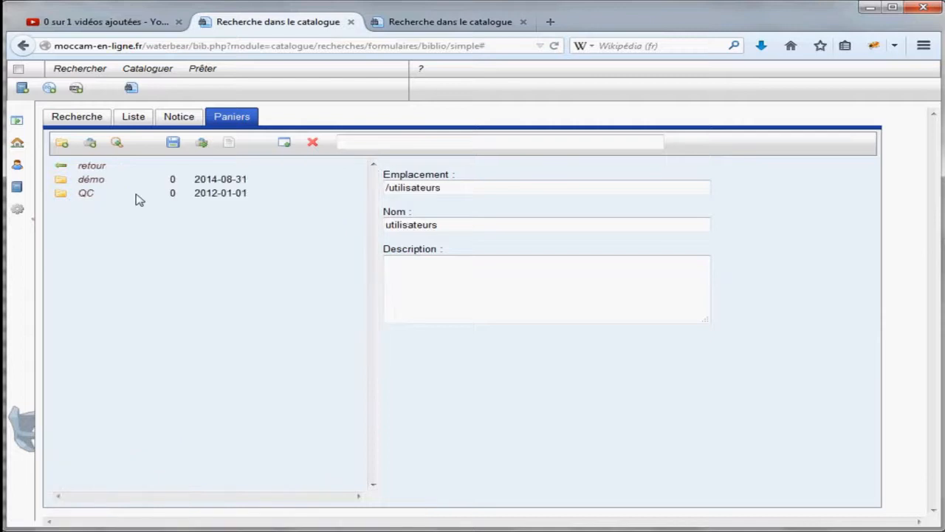
pyautogui.click(87, 193)
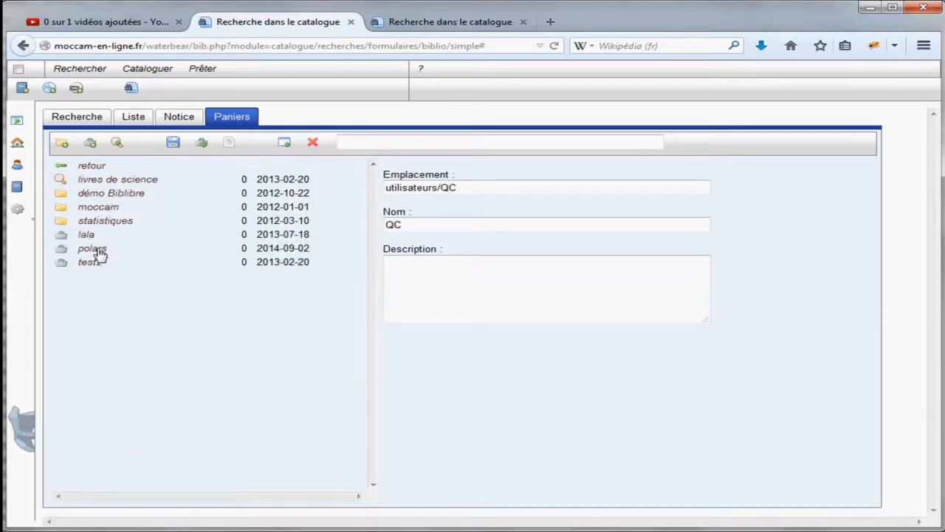
pyautogui.click(94, 249)
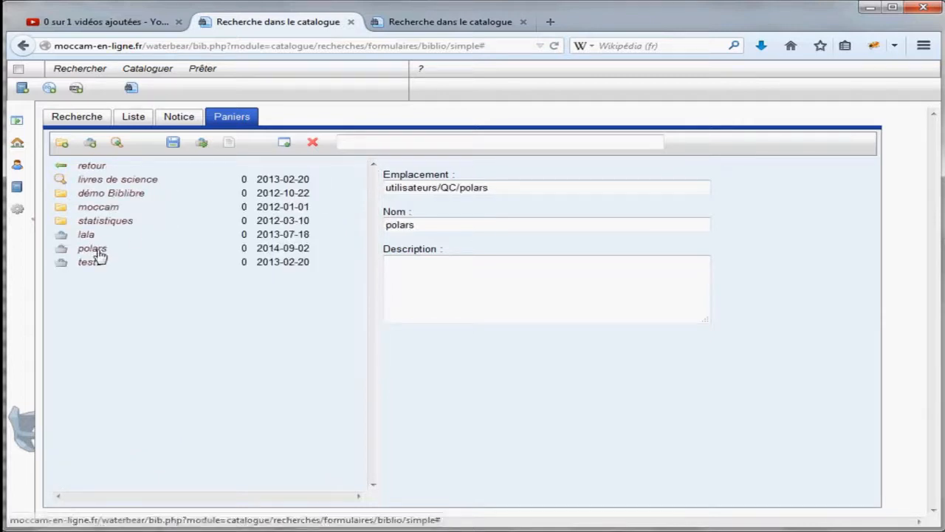
pyautogui.click(232, 145)
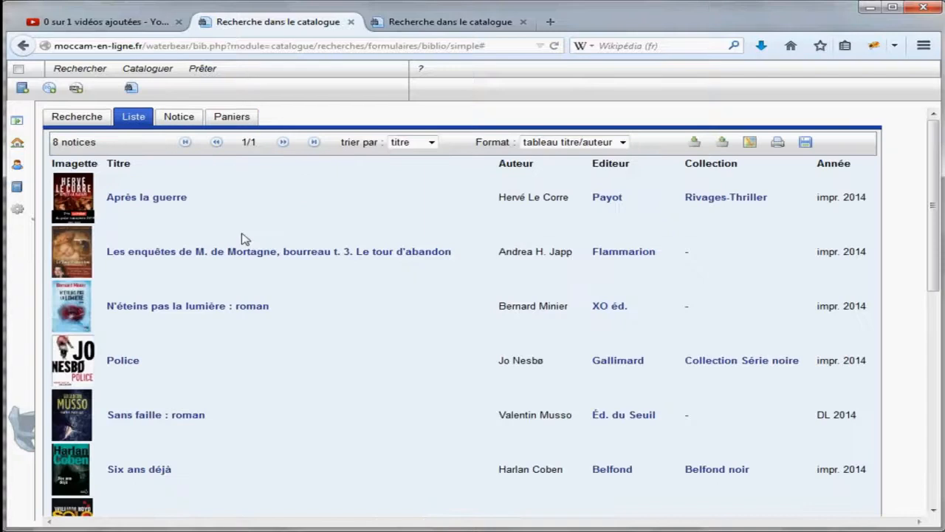
pyautogui.scroll(-5, 267, 331)
pyautogui.scroll(2, 244, 355)
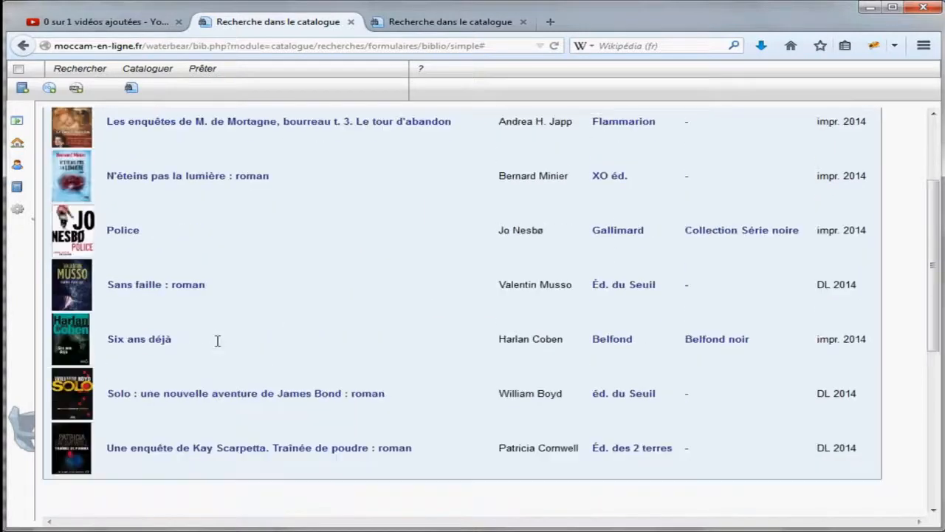
pyautogui.scroll(3, 244, 359)
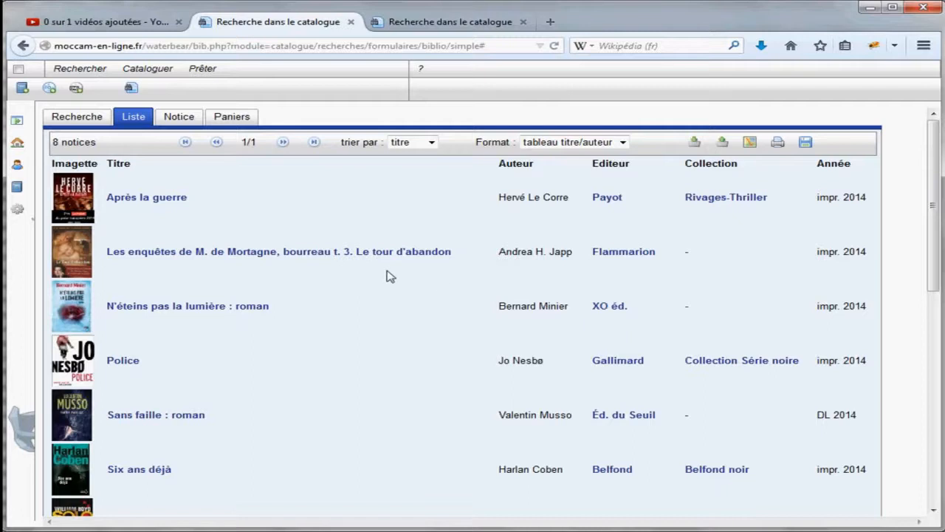
pyautogui.scroll(-1, 364, 317)
pyautogui.scroll(1, 472, 328)
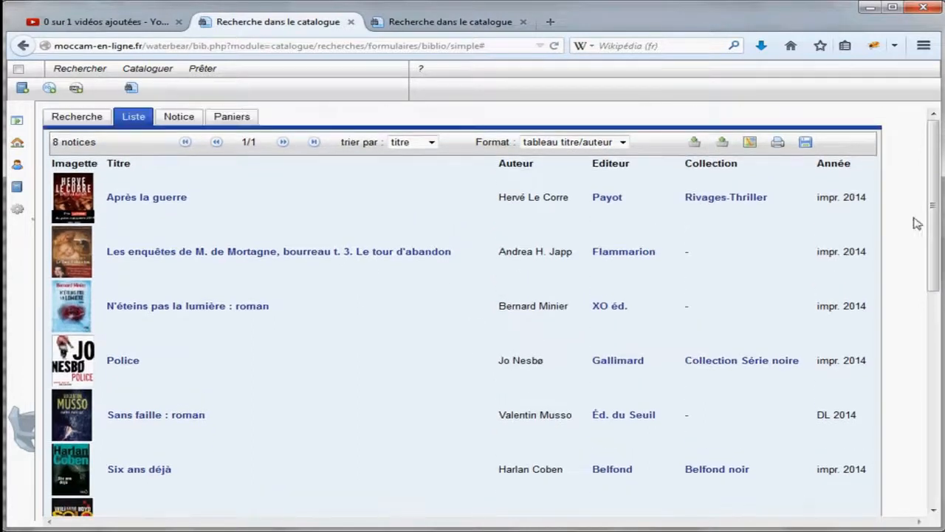
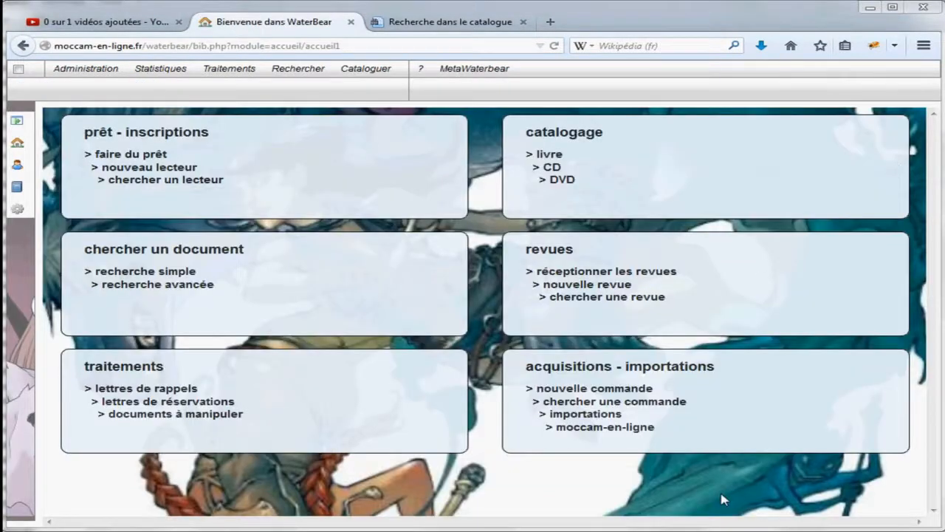
# From the WaterBear home page, go to the moccam-en-ligne page, view its list of baskets, and close that list.
pyautogui.click(595, 428)
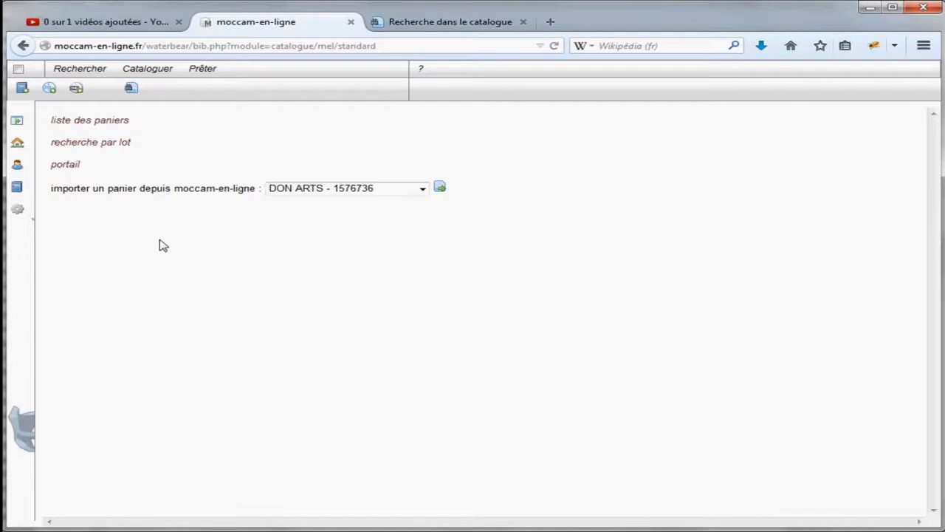
pyautogui.click(81, 125)
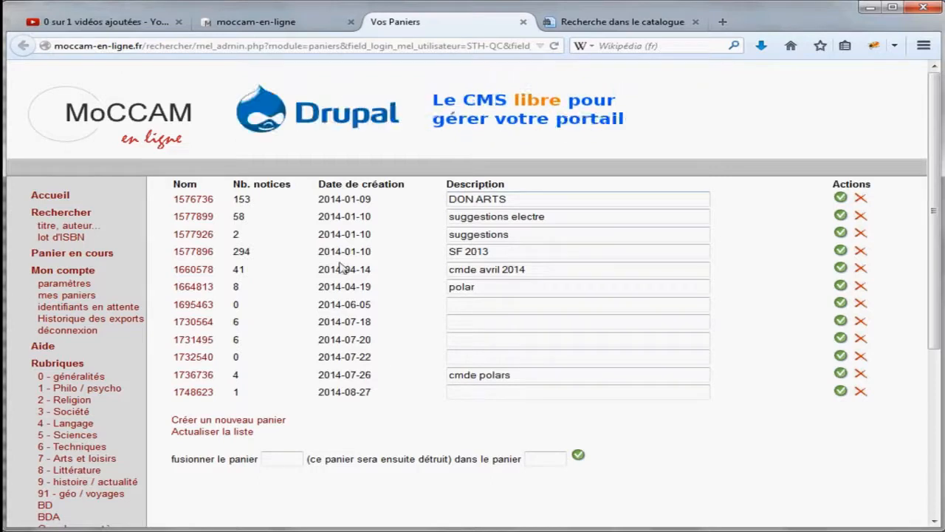
pyautogui.click(523, 23)
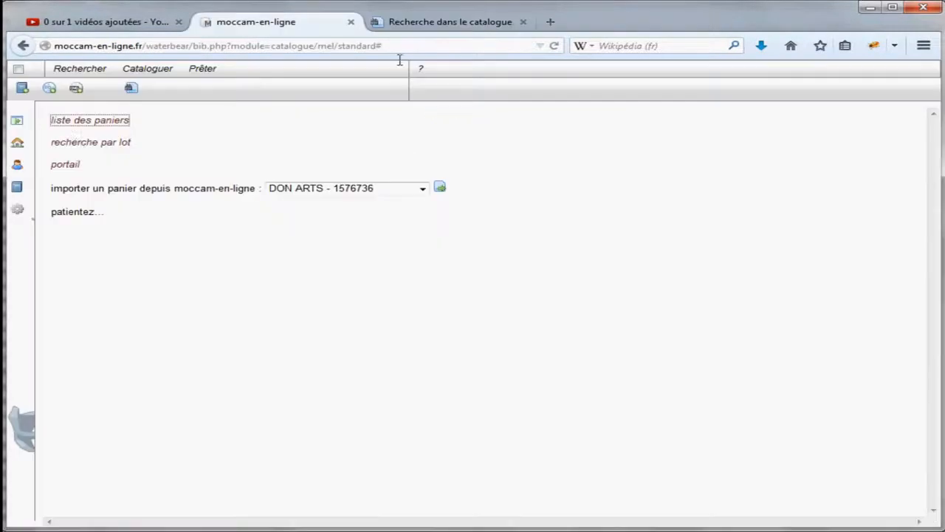
pyautogui.click(89, 145)
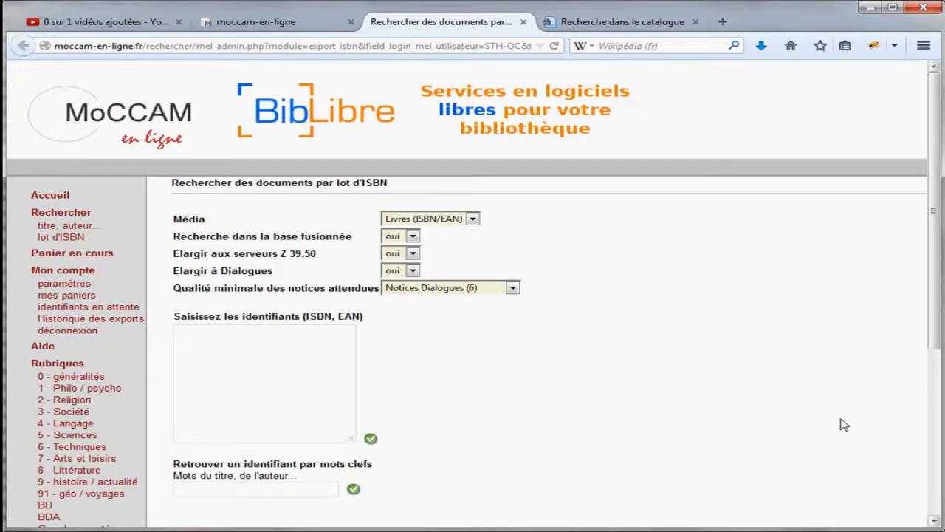
pyautogui.click(241, 348)
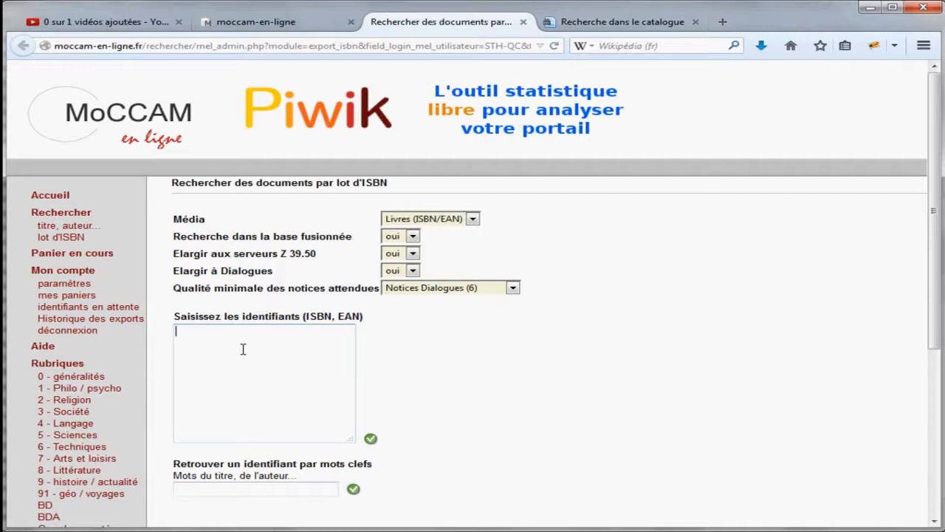
pyautogui.write('5465')
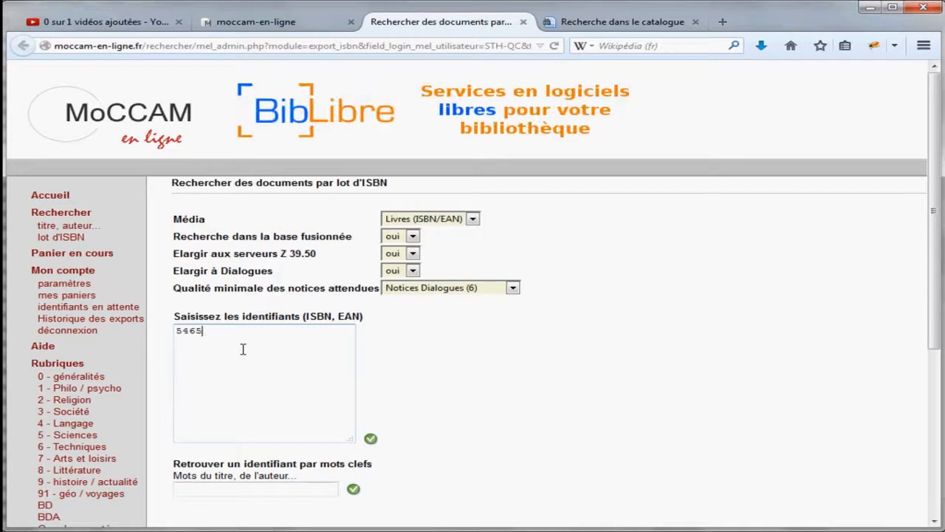
pyautogui.write('4564654654')
pyautogui.press('Return')
pyautogui.write('654654564654654')
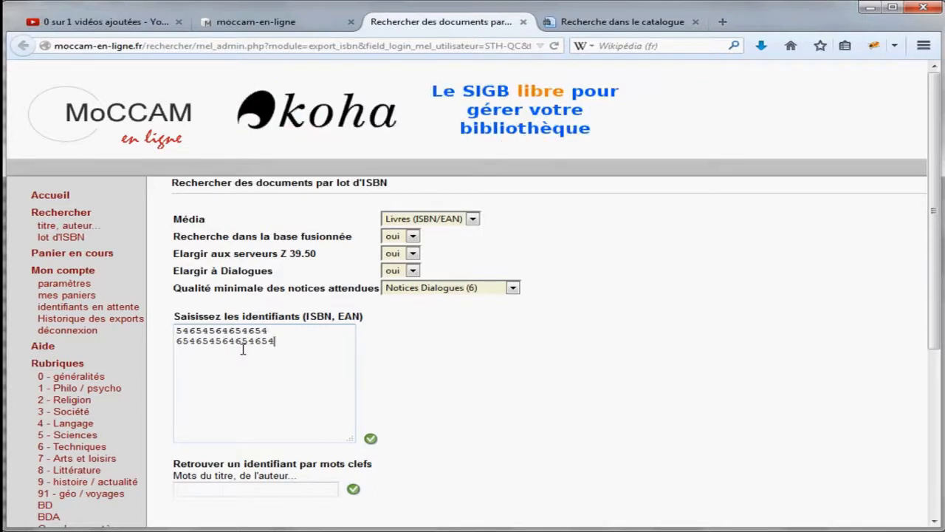
pyautogui.press('Return')
pyautogui.write('54654564654')
pyautogui.press('Return')
pyautogui.write('654654564564')
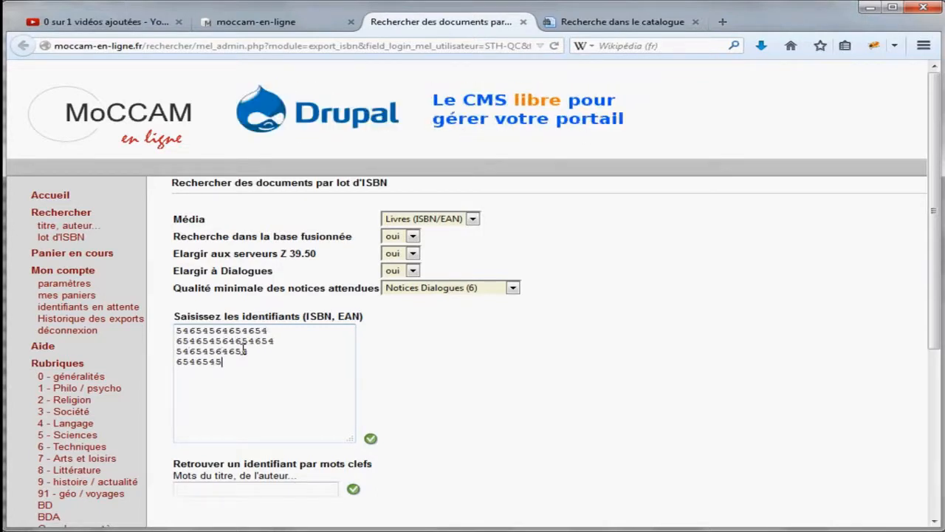
pyautogui.press('Return')
pyautogui.write('65456465465465')
pyautogui.press('Return')
pyautogui.write('654654654654')
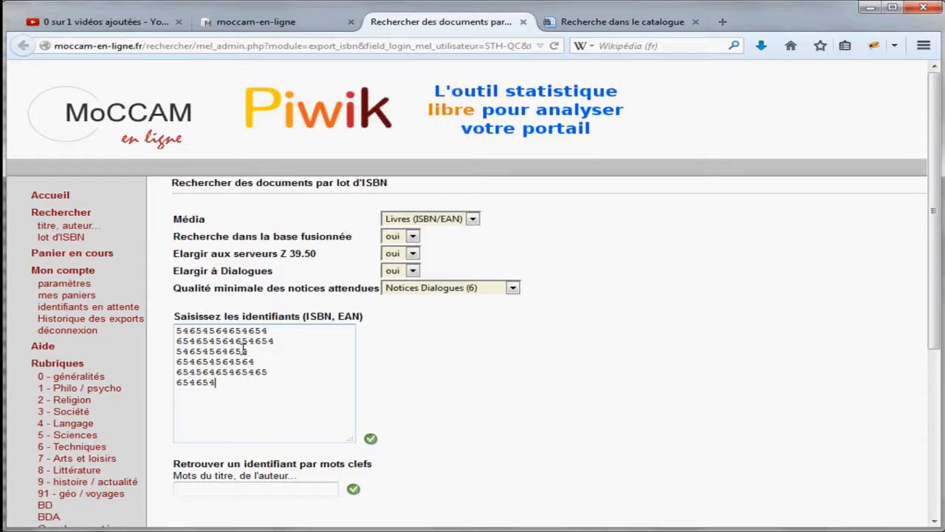
pyautogui.press('Return')
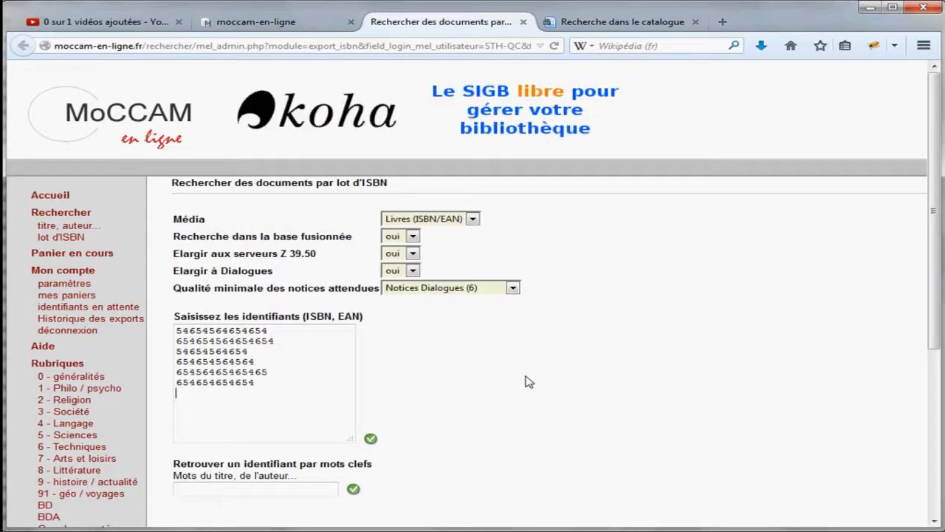
pyautogui.click(524, 24)
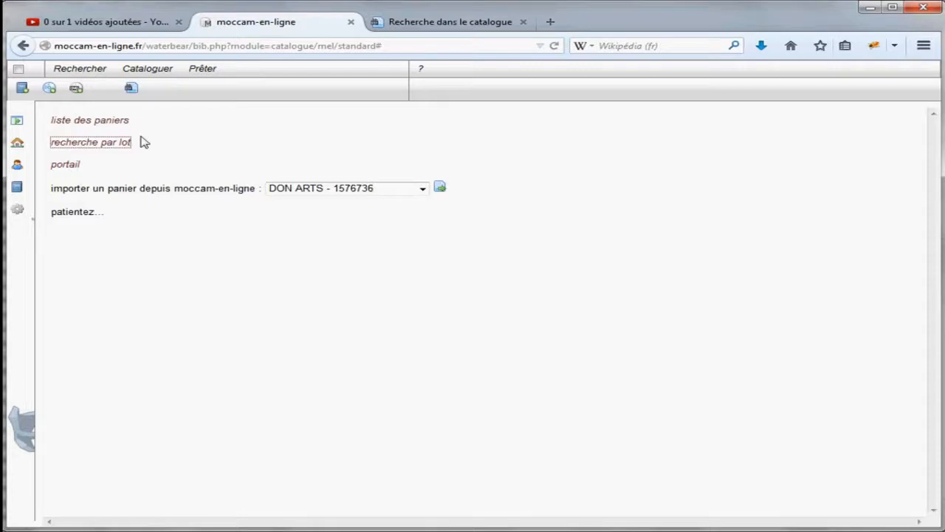
# Open the moccam-en-ligne librarians' portal and look through its most-catalogued books and its list of subject rubrics.
pyautogui.click(209, 157)
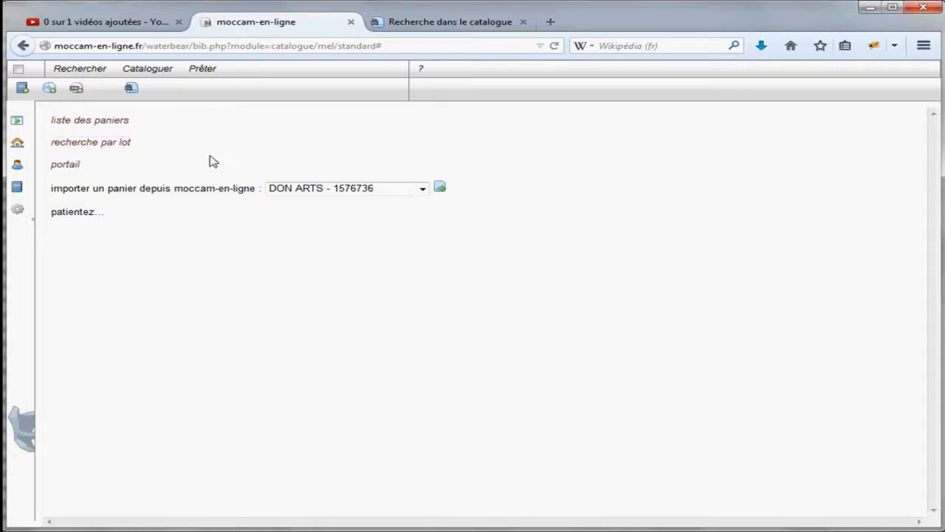
pyautogui.click(70, 168)
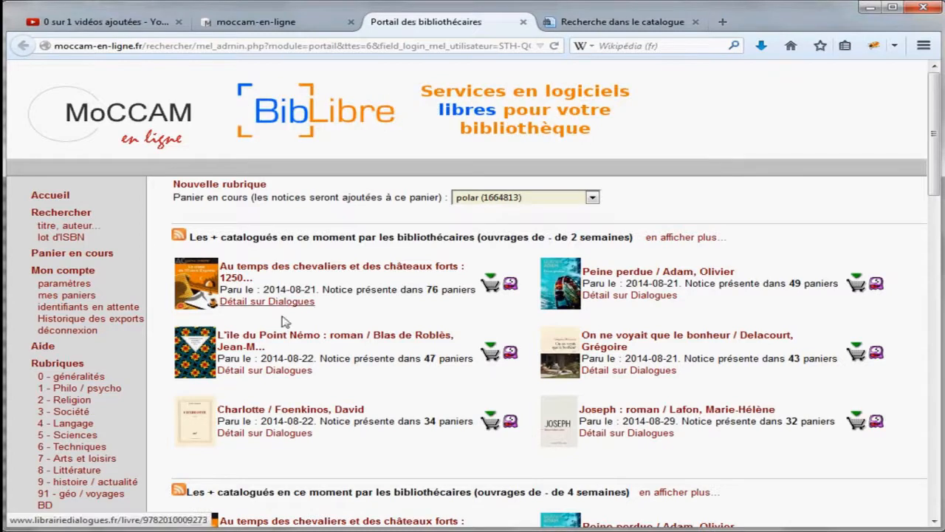
pyautogui.scroll(-4, 104, 336)
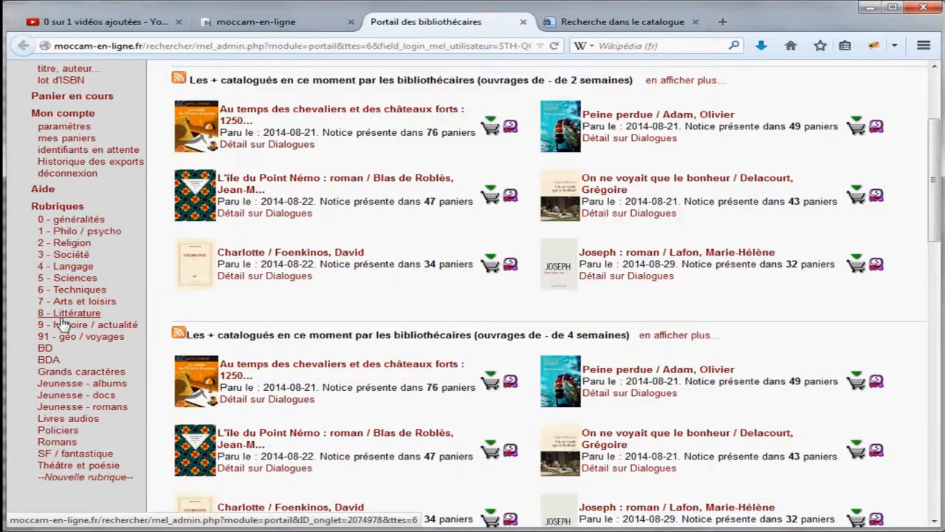
pyautogui.scroll(2, 63, 324)
pyautogui.scroll(3, 63, 323)
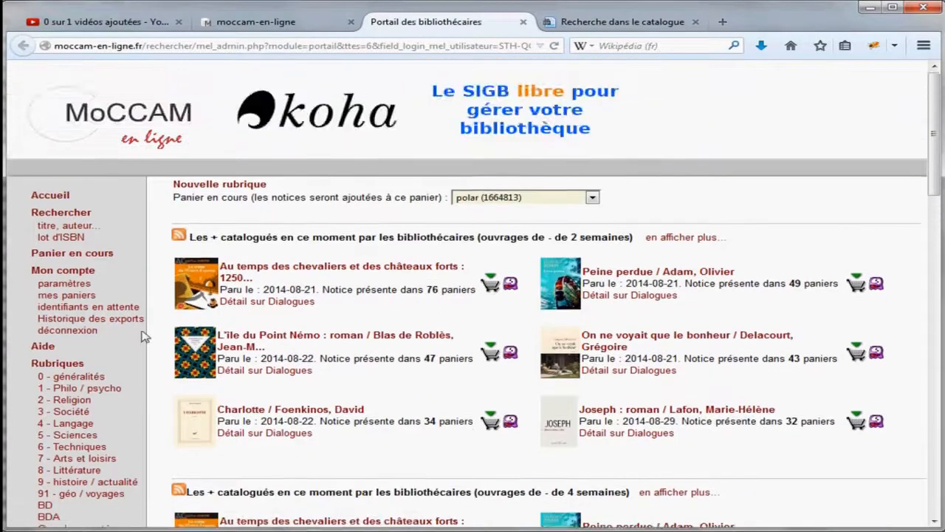
pyautogui.scroll(-2, 141, 332)
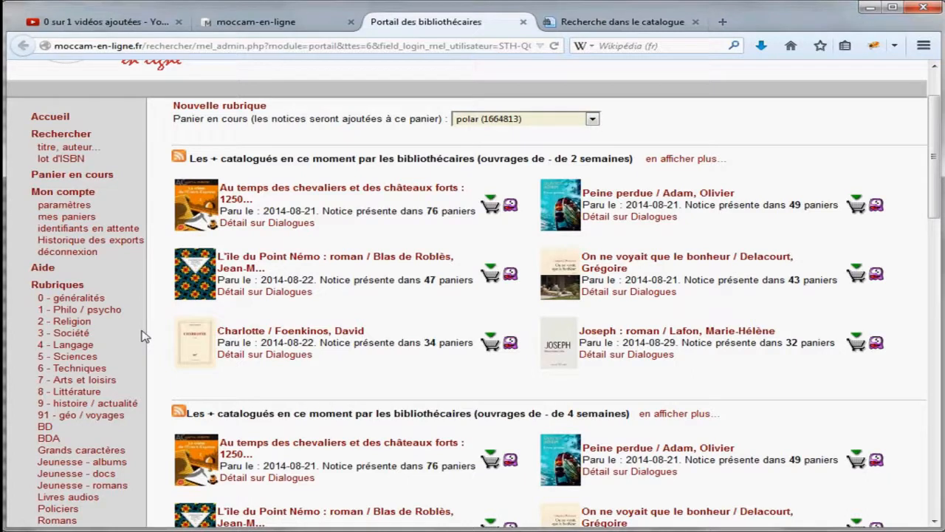
pyautogui.scroll(-4, 450, 329)
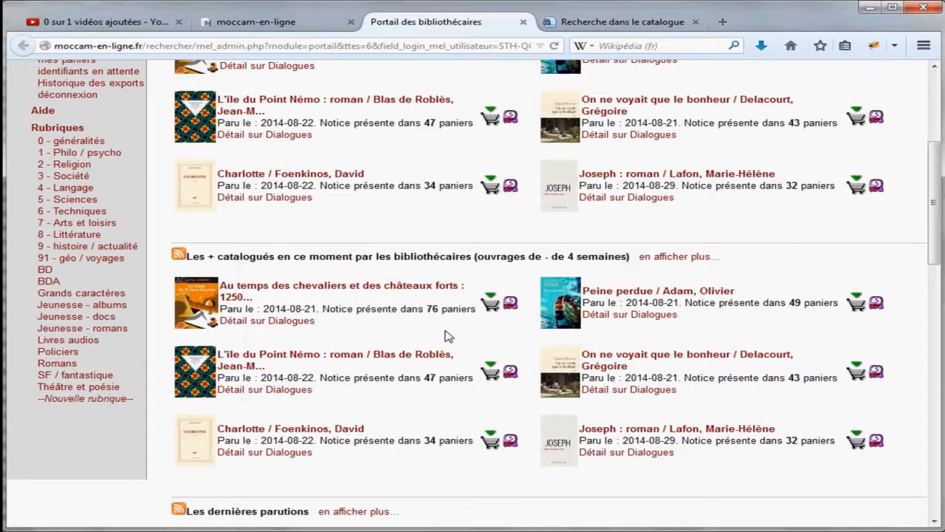
pyautogui.scroll(4, 447, 336)
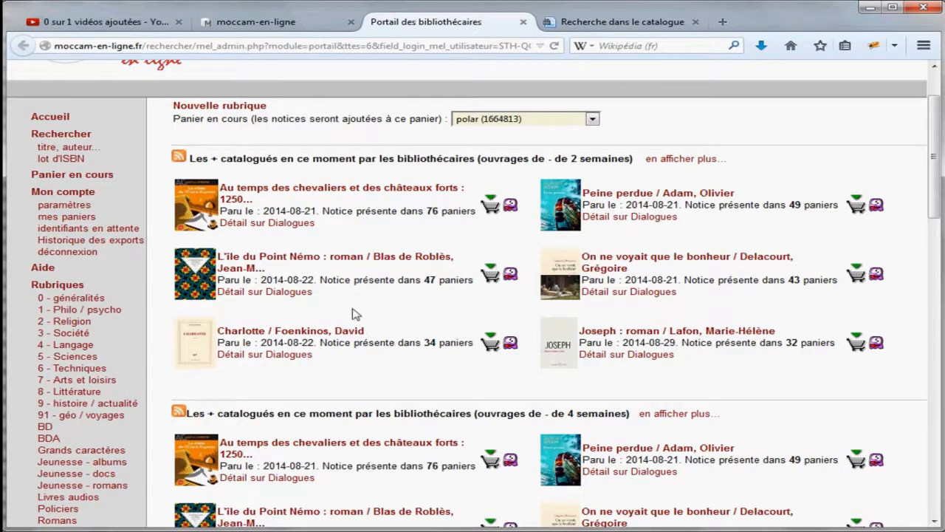
pyautogui.scroll(-2, 362, 325)
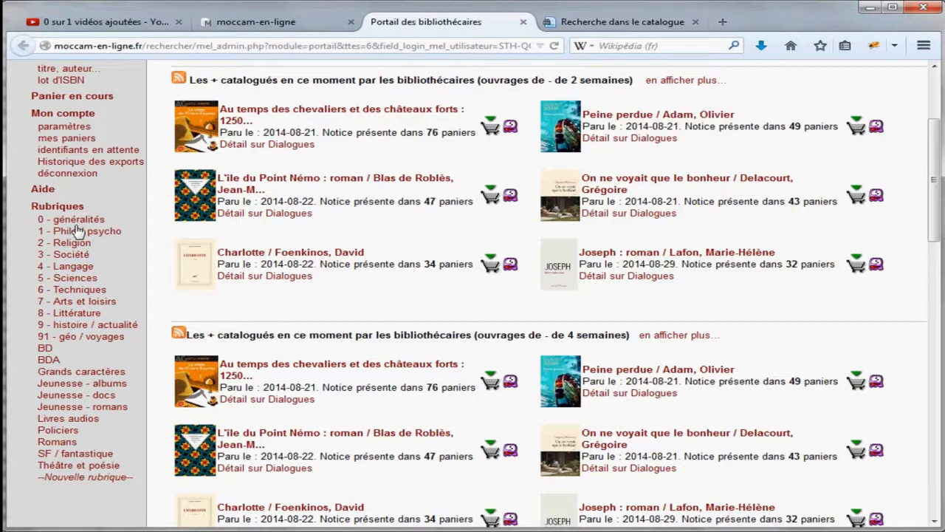
# Open the SF / fantastique rubric and look through its most-catalogued books of under 8 weeks and under 20 weeks.
pyautogui.click(81, 458)
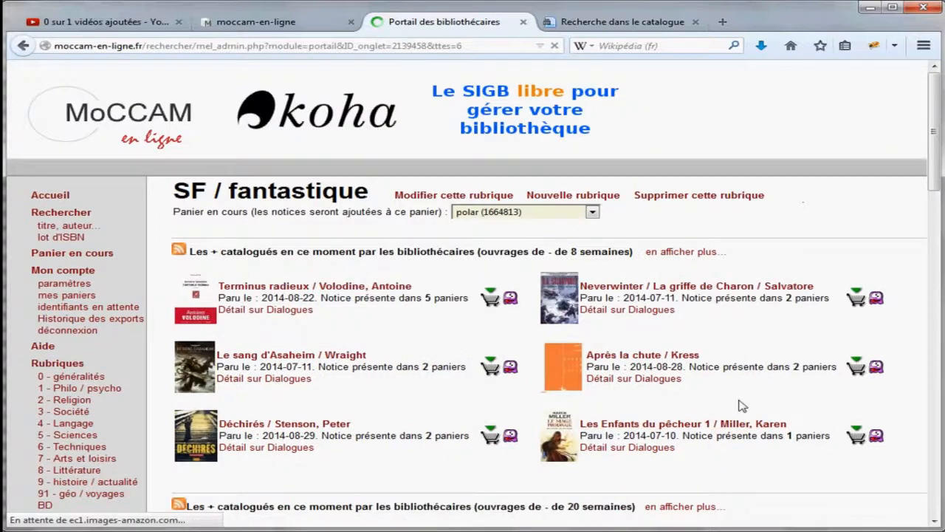
pyautogui.scroll(-3, 738, 403)
pyautogui.scroll(3, 802, 408)
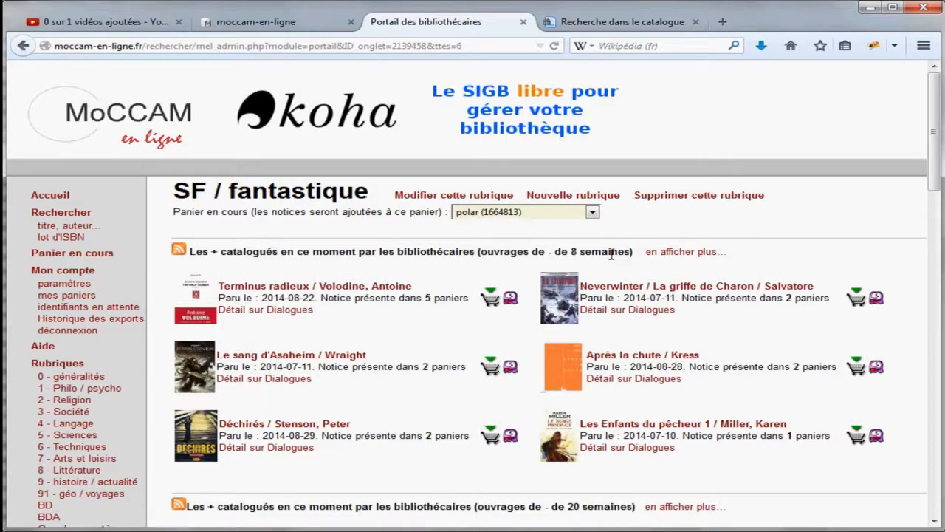
pyautogui.scroll(-2, 766, 356)
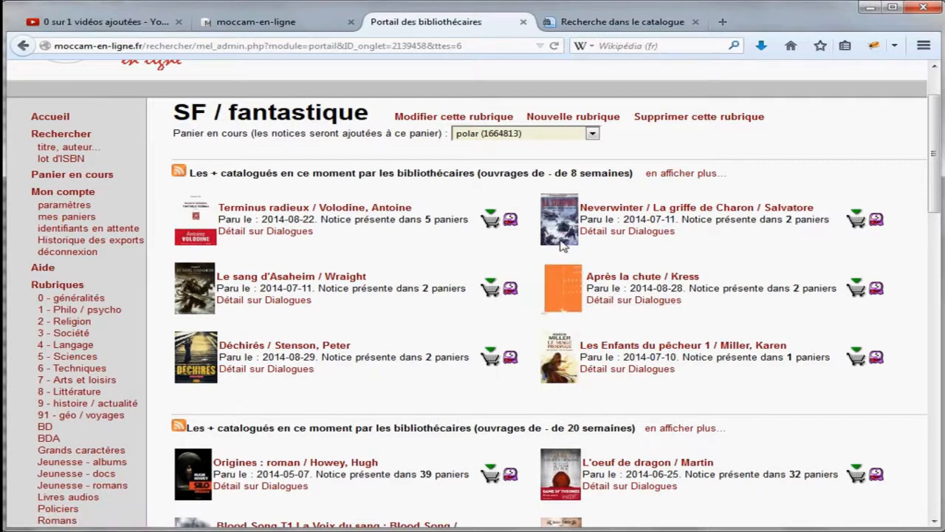
pyautogui.scroll(-3, 633, 273)
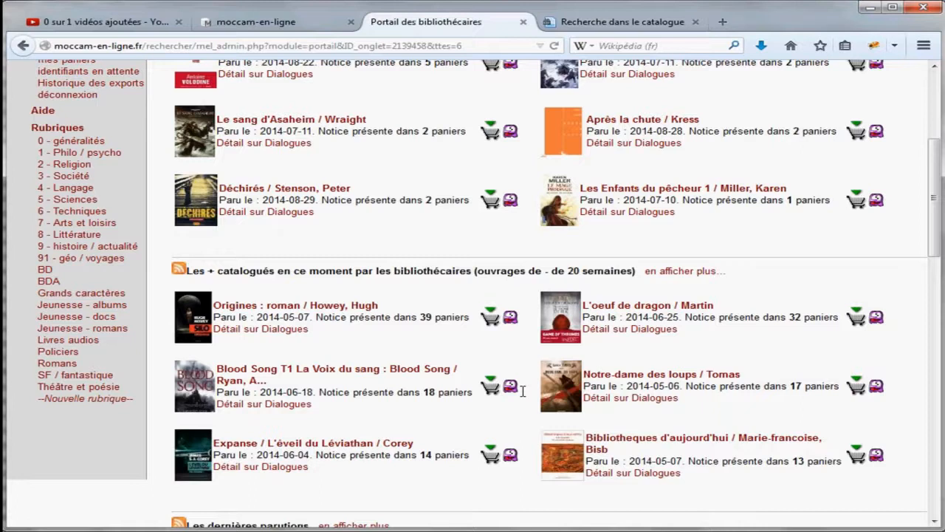
pyautogui.scroll(-2, 703, 381)
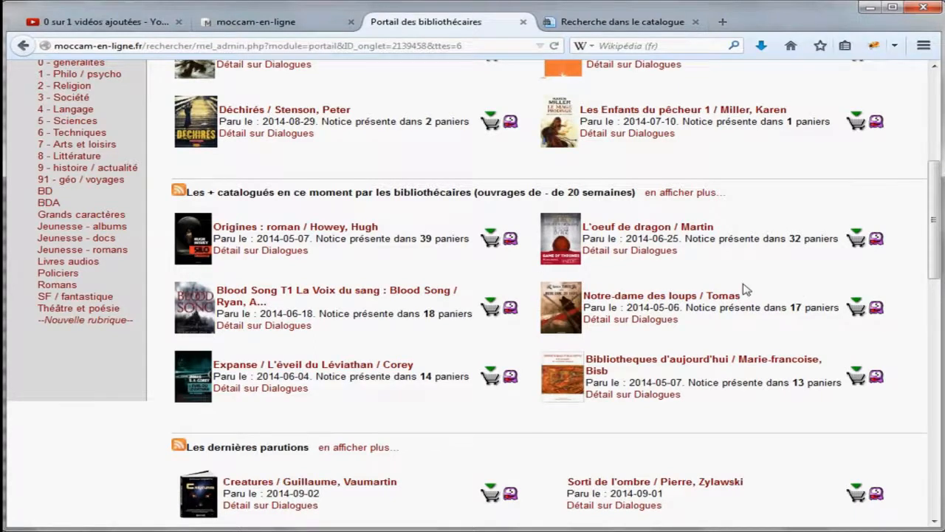
# Examine the latest releases and the librarians' most recent comments in the SF / fantastique rubric.
pyautogui.scroll(-6, 798, 313)
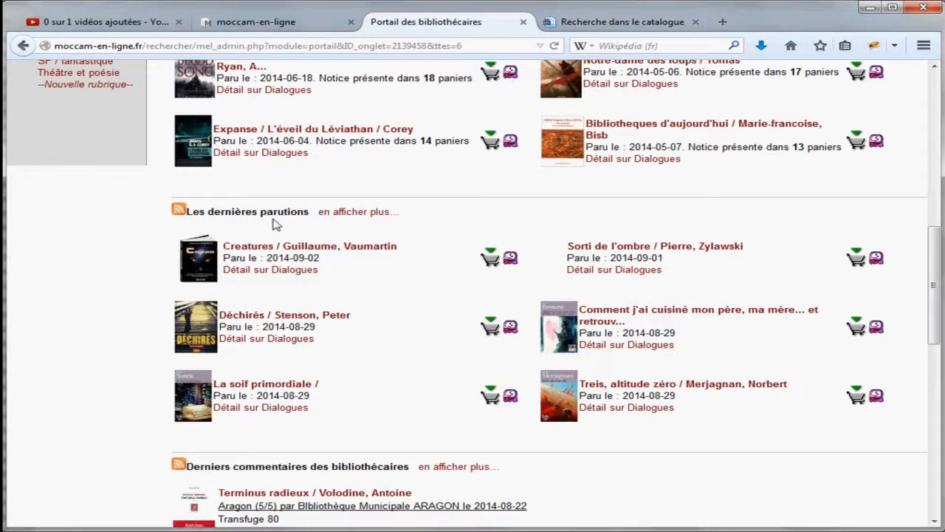
pyautogui.scroll(-2, 608, 395)
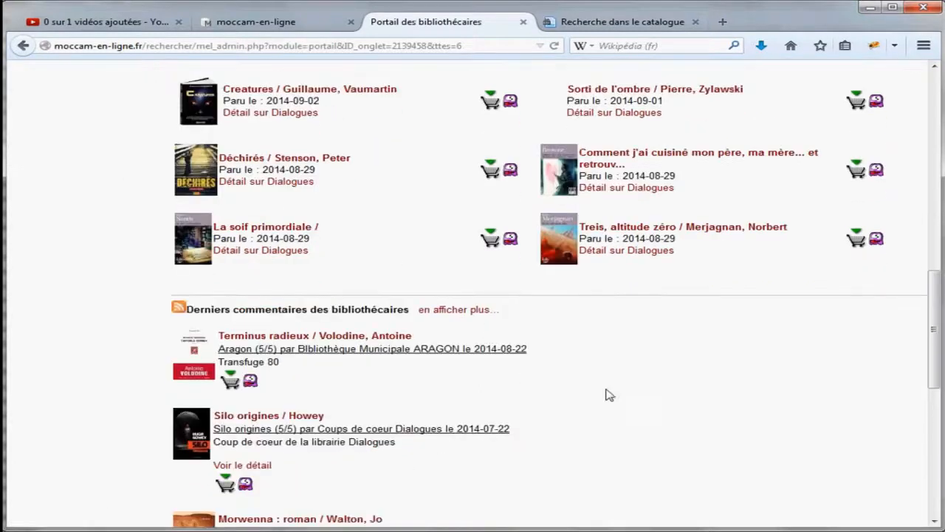
pyautogui.scroll(-2, 608, 395)
pyautogui.scroll(-1, 709, 362)
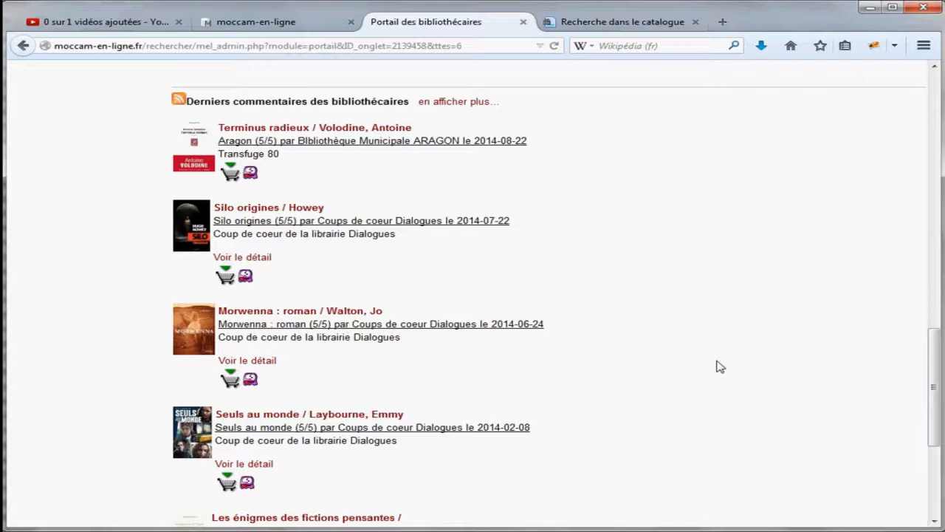
pyautogui.scroll(-2, 720, 367)
pyautogui.scroll(2, 783, 378)
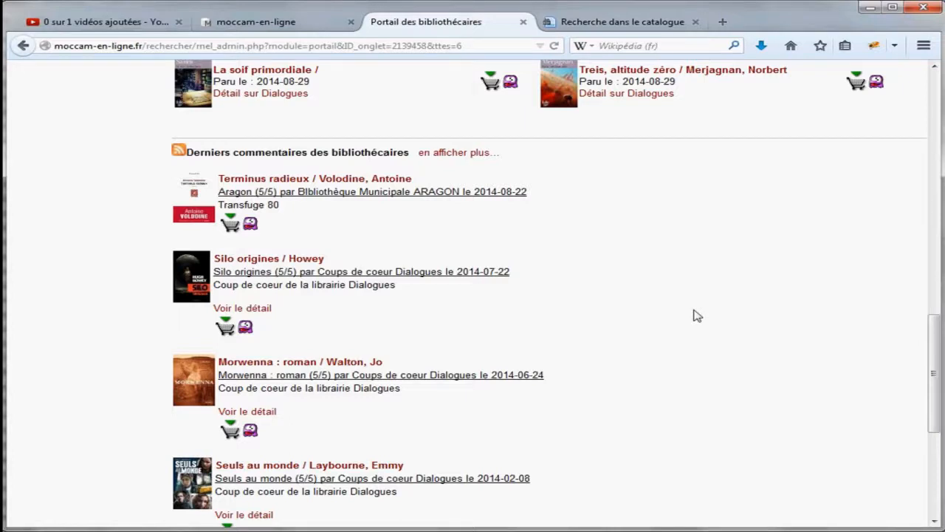
pyautogui.scroll(-5, 698, 355)
pyautogui.scroll(5, 549, 266)
pyautogui.scroll(10, 608, 428)
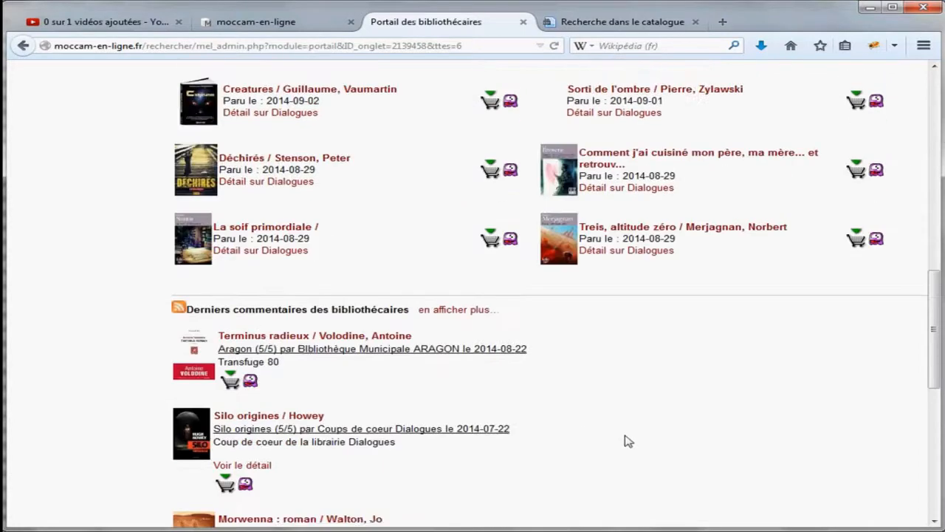
# Return to the most-catalogued SF / fantastique books and display the extended list for works under 20 weeks old.
pyautogui.scroll(8, 684, 443)
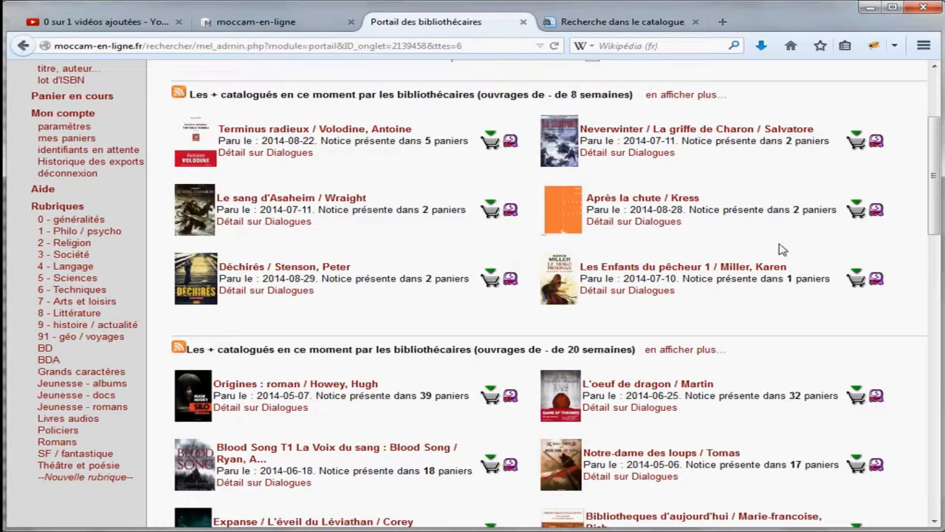
pyautogui.scroll(-5, 783, 249)
pyautogui.scroll(8, 783, 259)
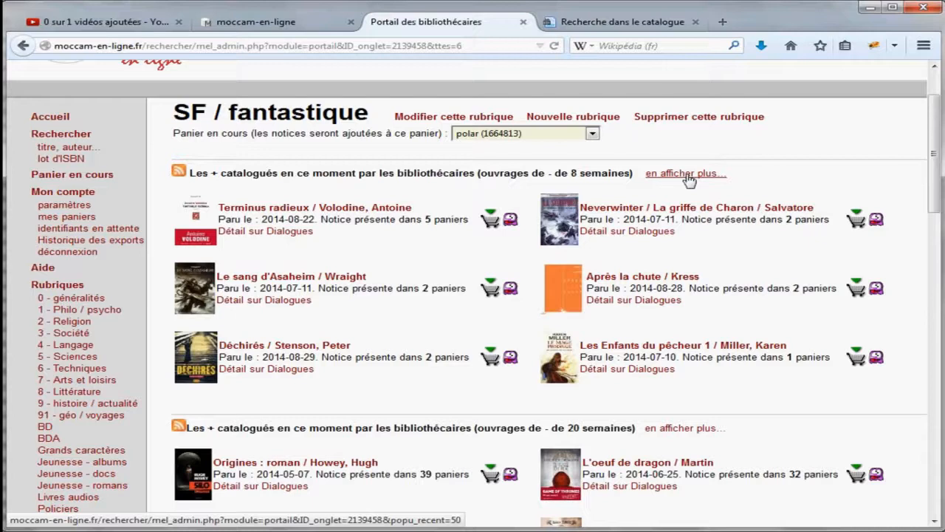
pyautogui.scroll(-2, 673, 348)
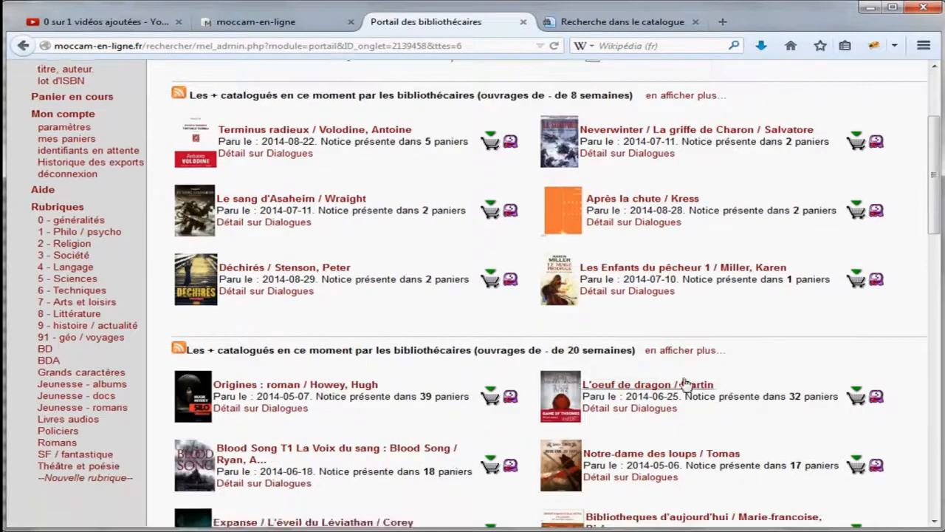
pyautogui.click(665, 350)
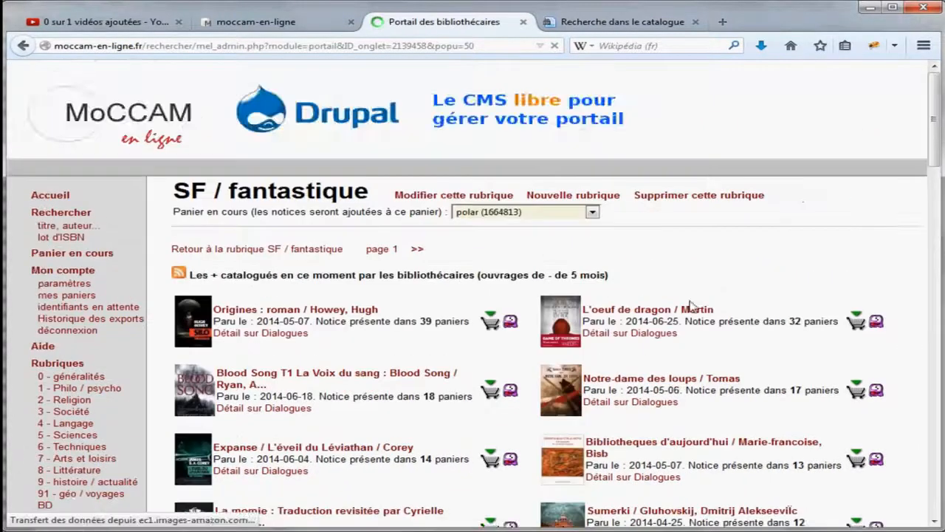
# From the extended SF / fantastique list, add Origines : roman, L'oeuf de dragon, Expanse / L'éveil du Léviathan and Sumerki to a new basket.
pyautogui.scroll(-8, 701, 333)
pyautogui.scroll(-15, 712, 355)
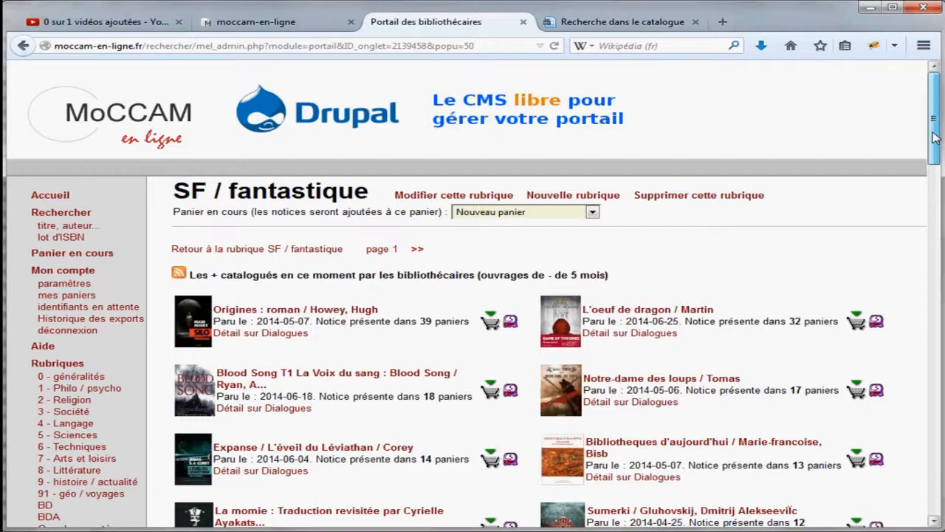
pyautogui.scroll(-2, 934, 137)
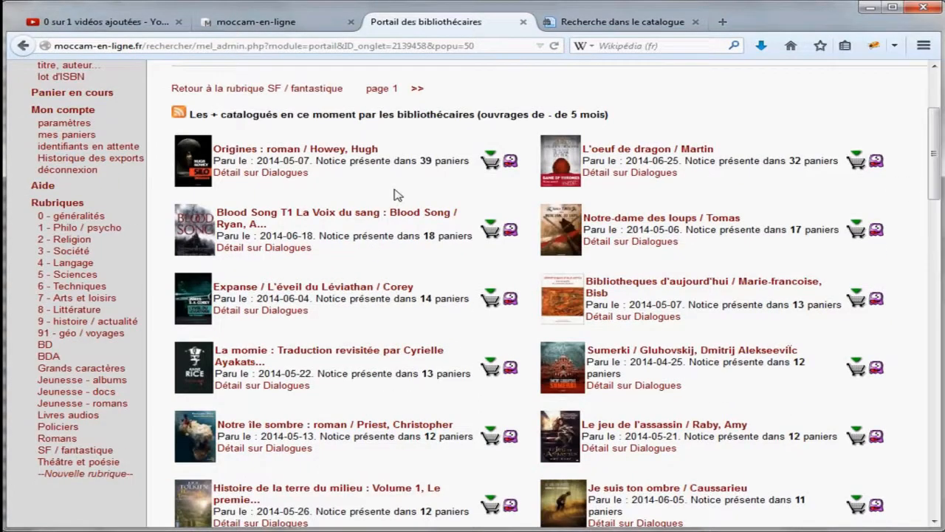
pyautogui.click(491, 164)
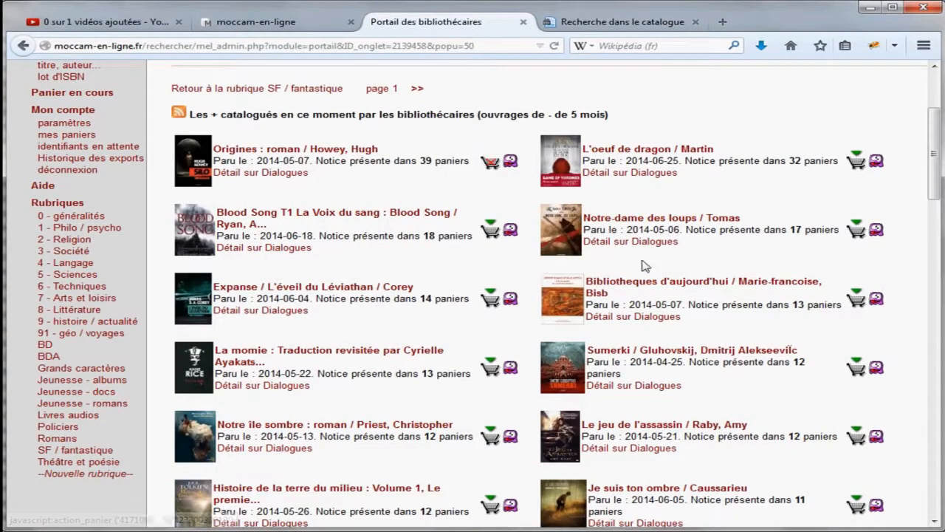
pyautogui.click(857, 163)
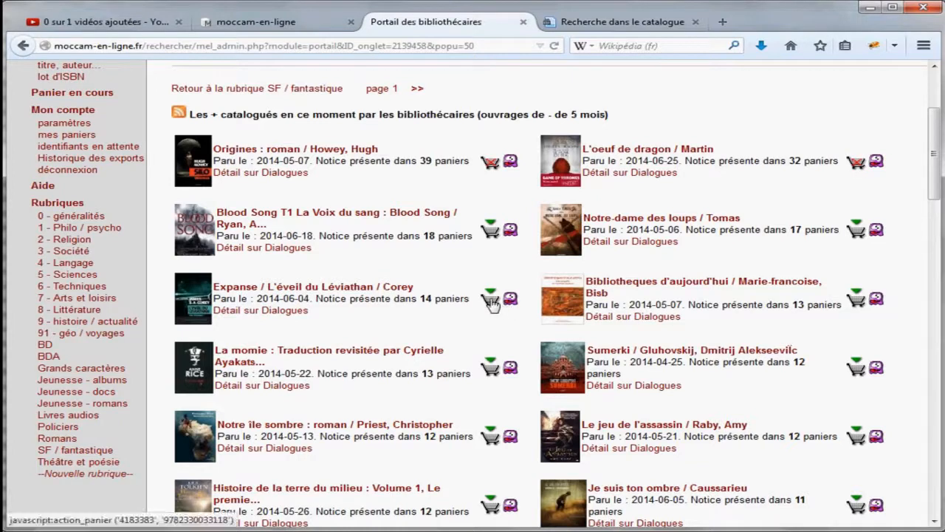
pyautogui.click(491, 301)
pyautogui.click(857, 369)
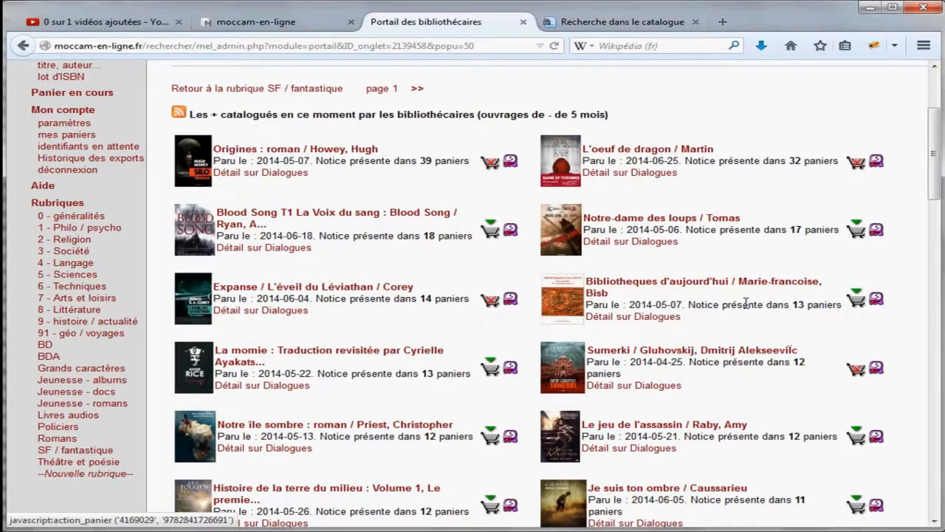
# Add Notre île sombre, Je suis ton ombre, Un éclat de givre, Le pays des djinns, Le système D and Les mots bleus de Félicie to the basket.
pyautogui.scroll(-3, 746, 303)
pyautogui.click(490, 281)
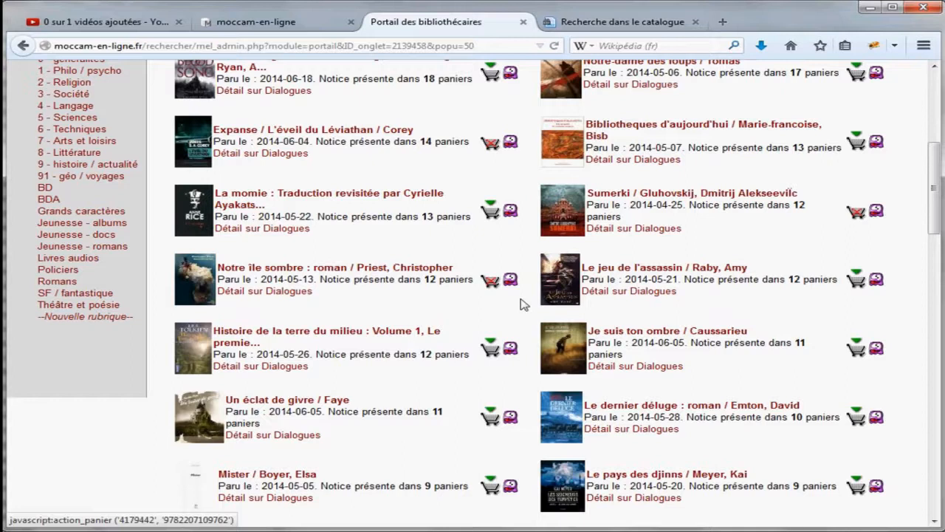
pyautogui.click(857, 347)
pyautogui.scroll(-3, 539, 375)
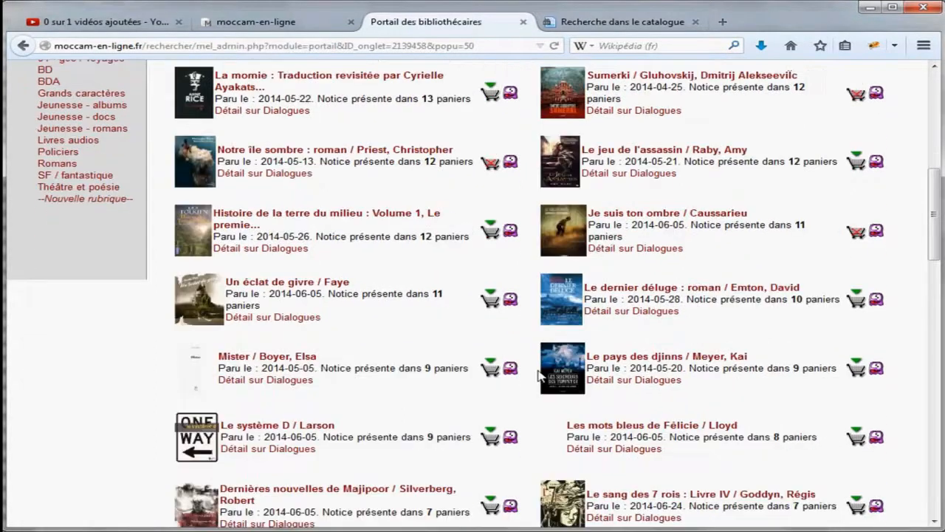
pyautogui.scroll(-1, 539, 376)
pyautogui.click(490, 263)
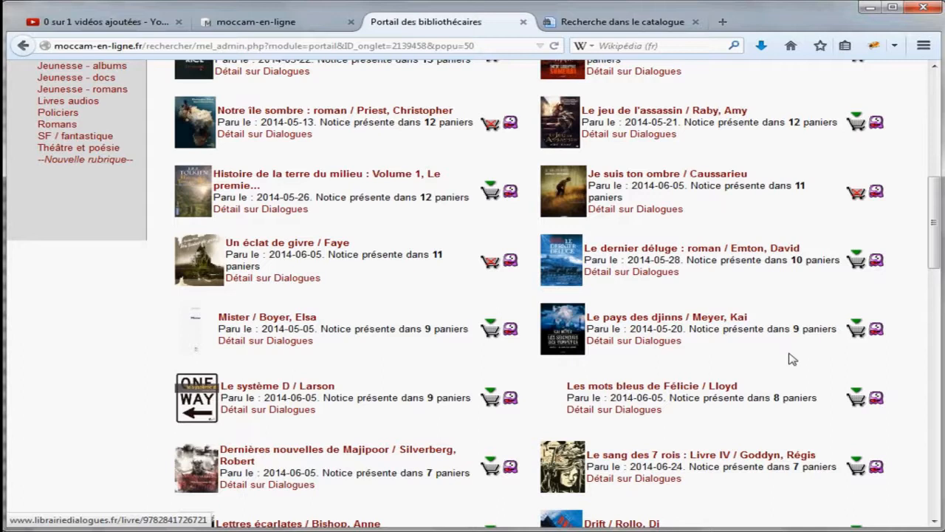
pyautogui.click(857, 330)
pyautogui.click(491, 399)
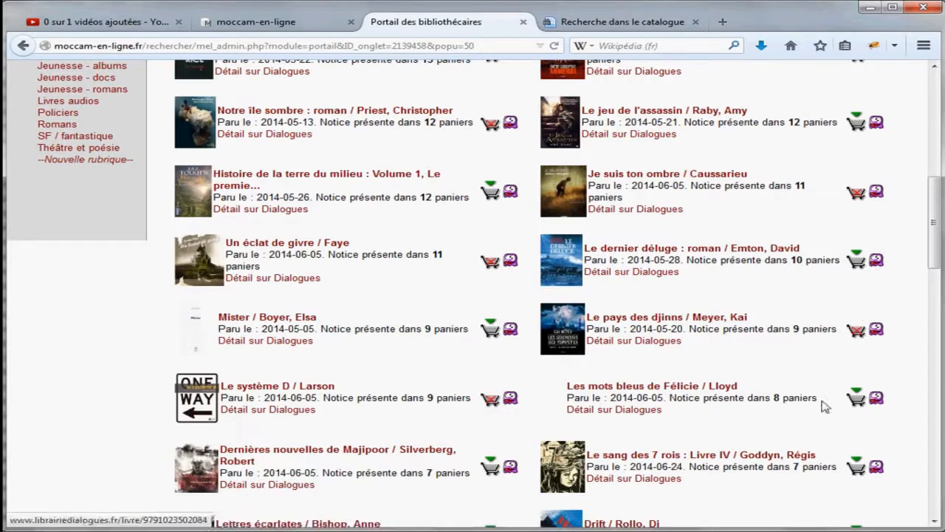
pyautogui.click(857, 399)
# Open the current basket and look through the records it contains.
pyautogui.scroll(12, 856, 399)
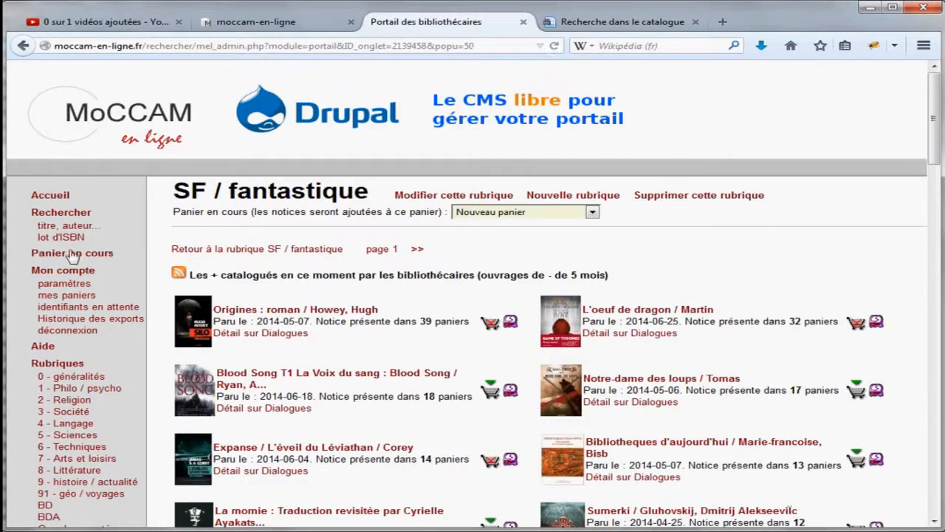
pyautogui.click(72, 255)
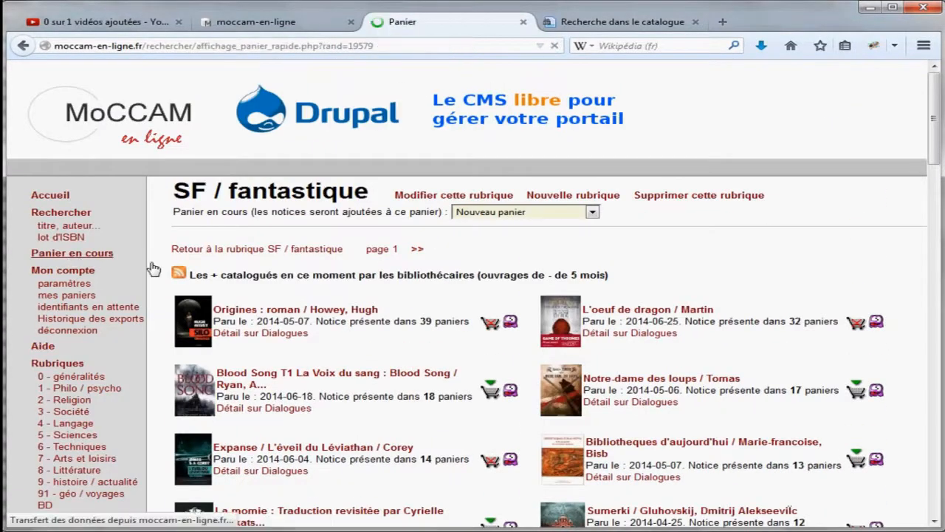
pyautogui.scroll(-5, 670, 350)
pyautogui.scroll(-5, 667, 350)
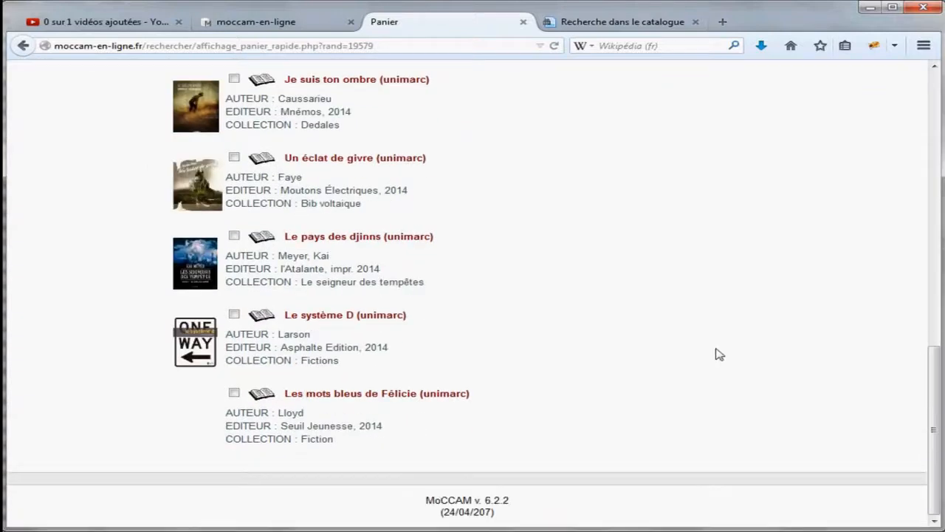
pyautogui.scroll(10, 718, 357)
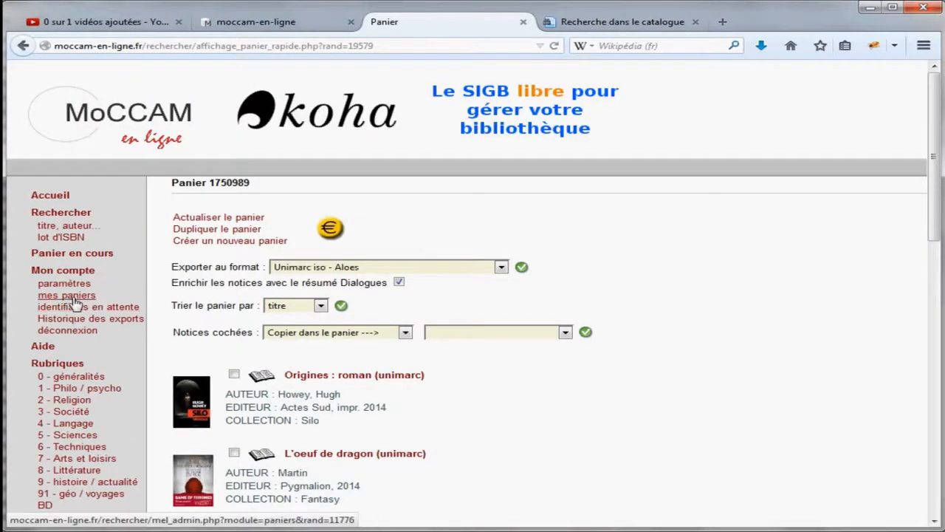
# Open the list of baskets and save the description "suggestions SF" for the newest one.
pyautogui.click(59, 297)
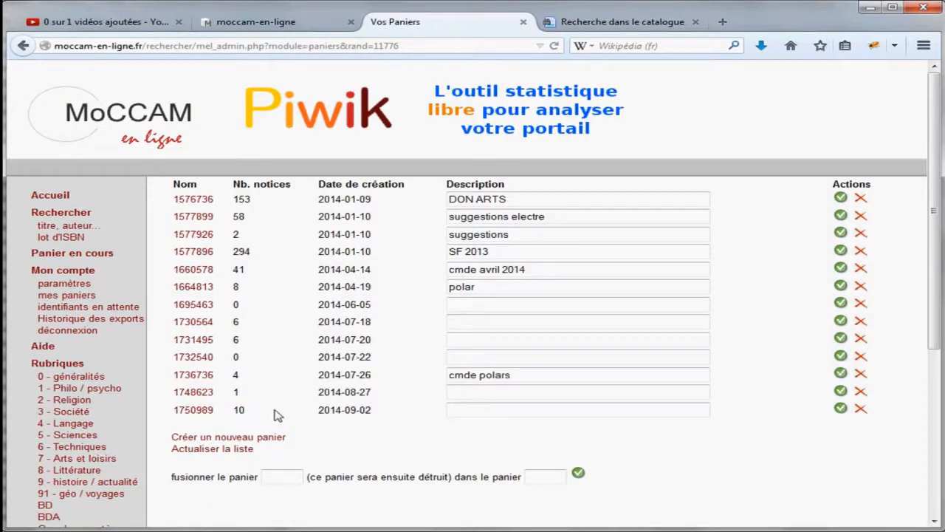
pyautogui.click(489, 411)
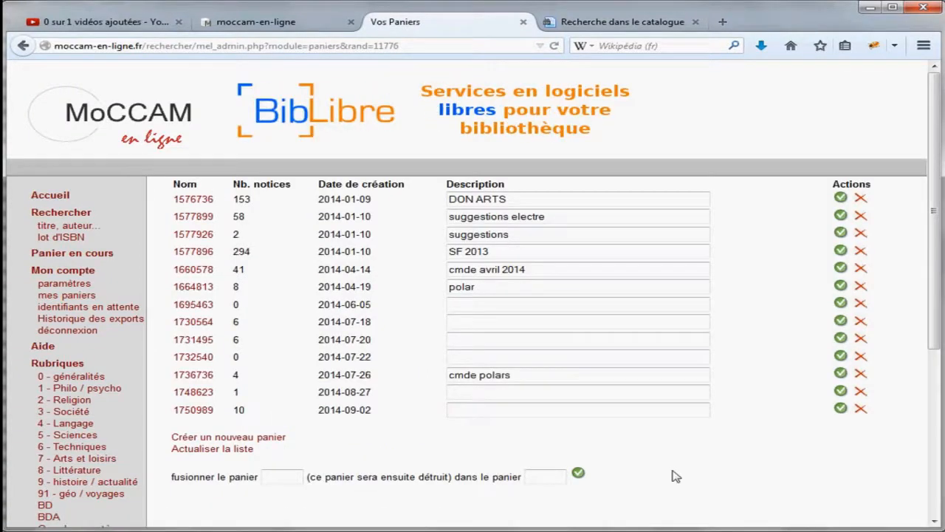
pyautogui.write('suggesti')
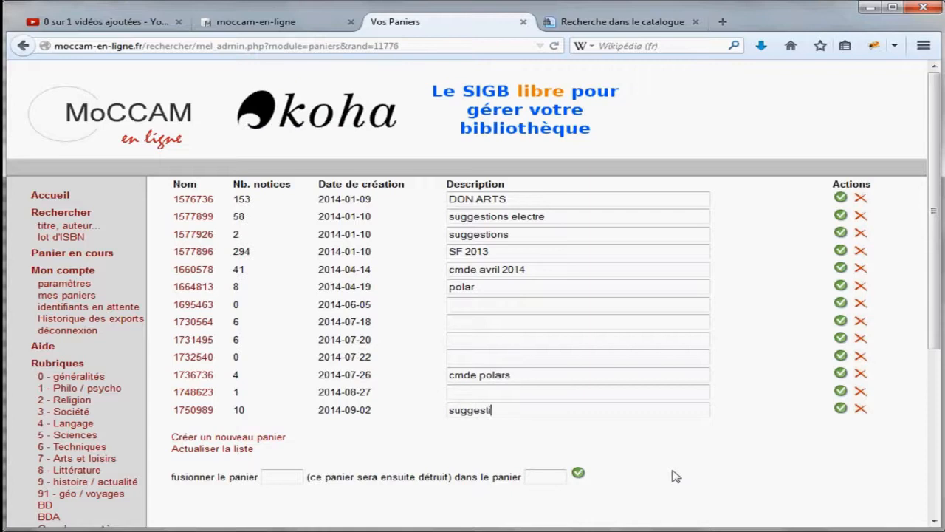
pyautogui.write('ons SF')
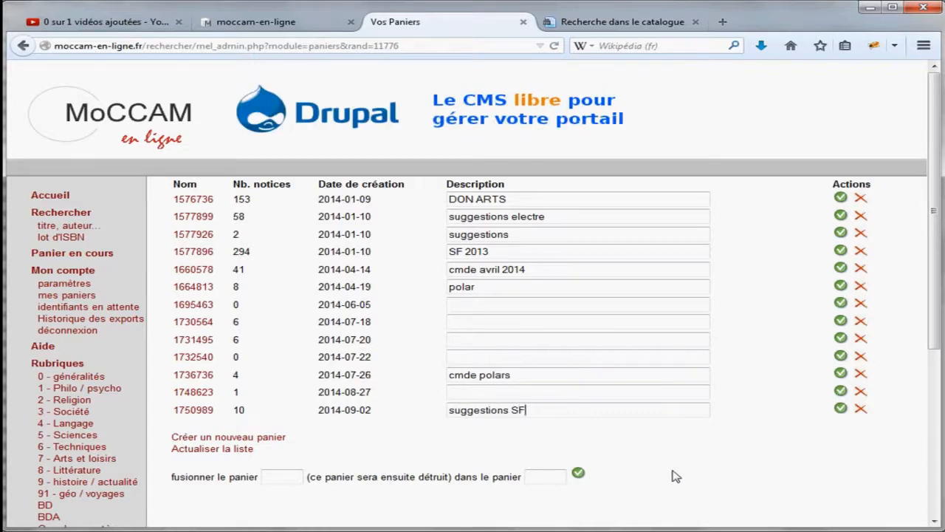
pyautogui.click(840, 409)
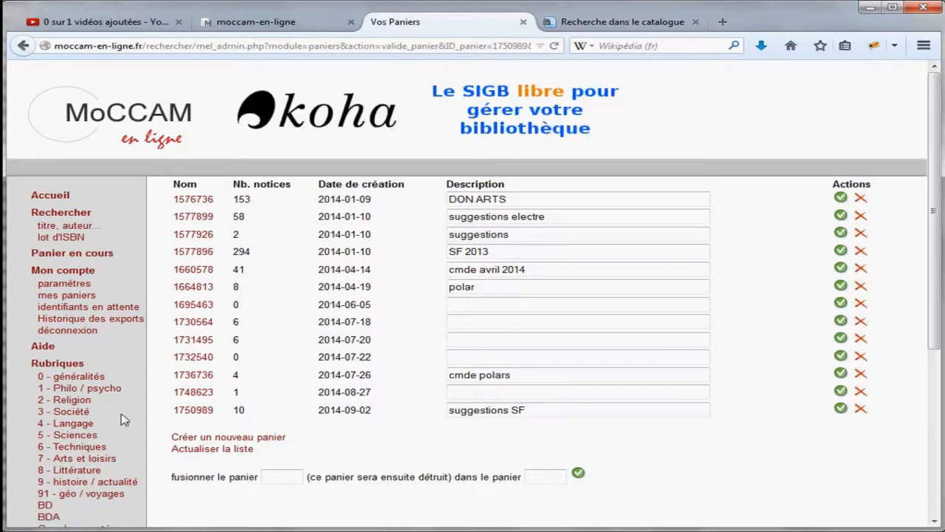
# Reopen the SF / fantastique rubric and add Terminus radieux and Morwenna : roman to the suggestions SF basket.
pyautogui.scroll(-2, 100, 460)
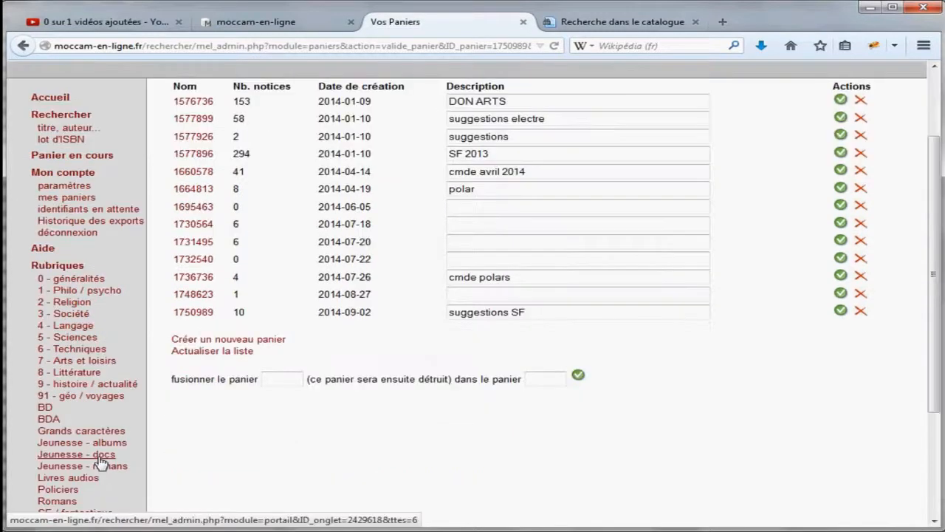
pyautogui.scroll(-3, 100, 460)
pyautogui.click(78, 367)
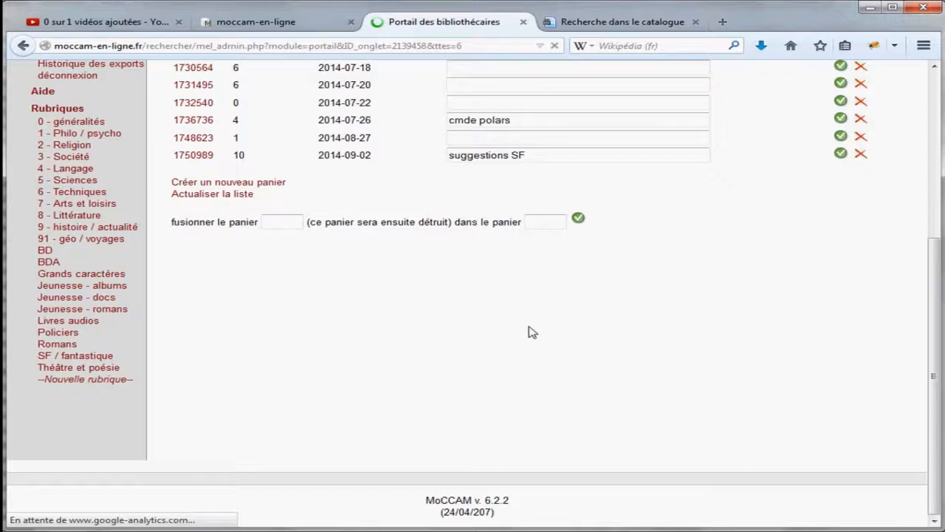
pyautogui.scroll(-15, 626, 393)
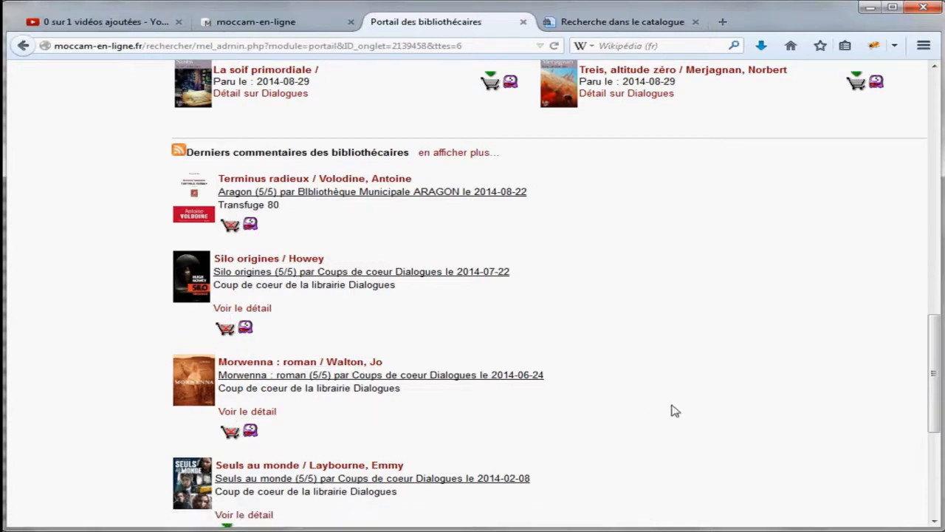
pyautogui.scroll(-1, 674, 410)
pyautogui.scroll(10, 650, 429)
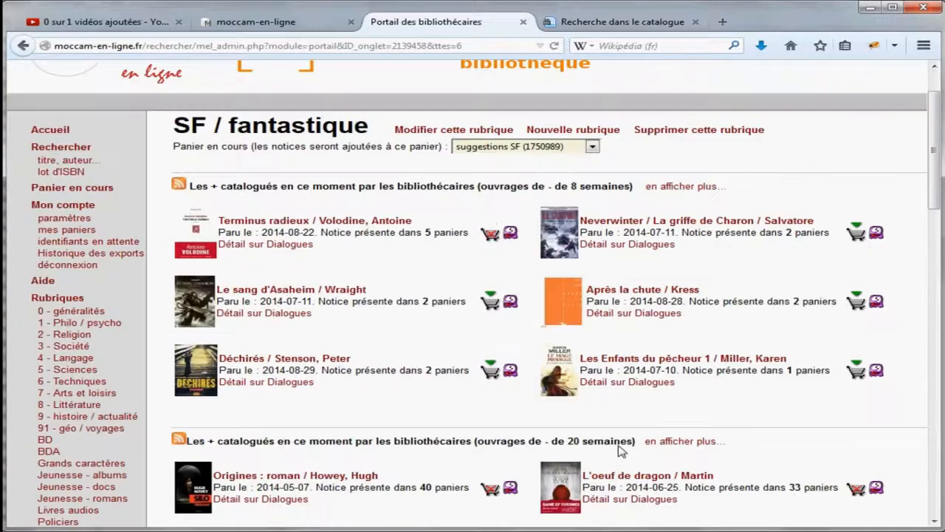
# Open the current basket and select the records Origines : roman, Expanse / L'éveil du Léviathan and Sumerki.
pyautogui.scroll(2, 620, 451)
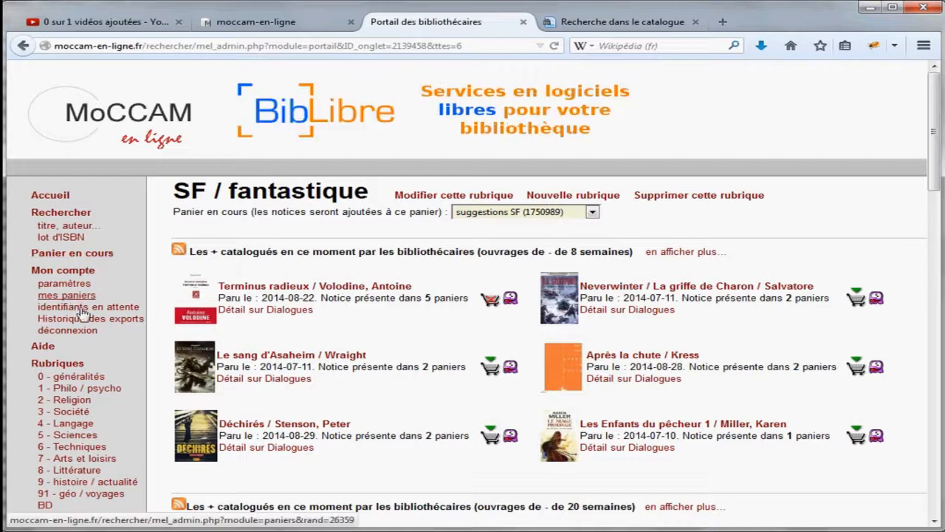
pyautogui.click(115, 259)
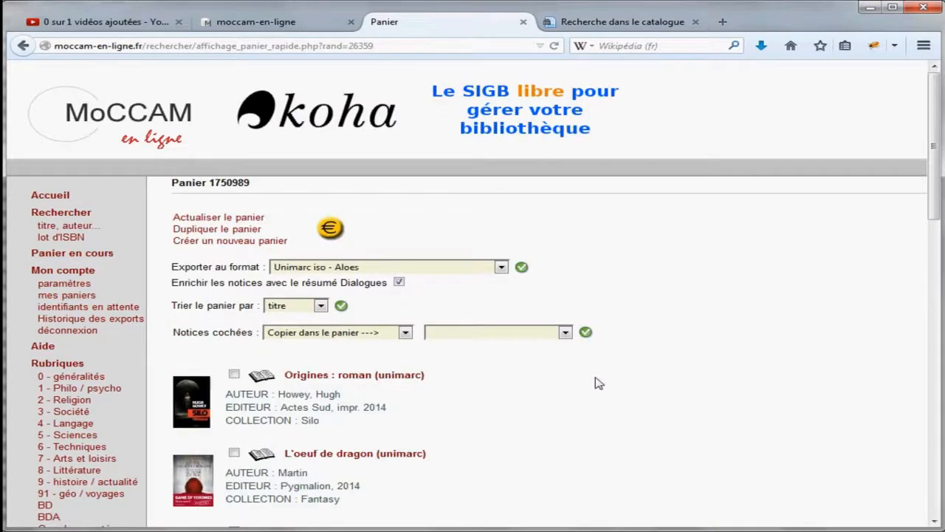
pyautogui.scroll(-3, 398, 273)
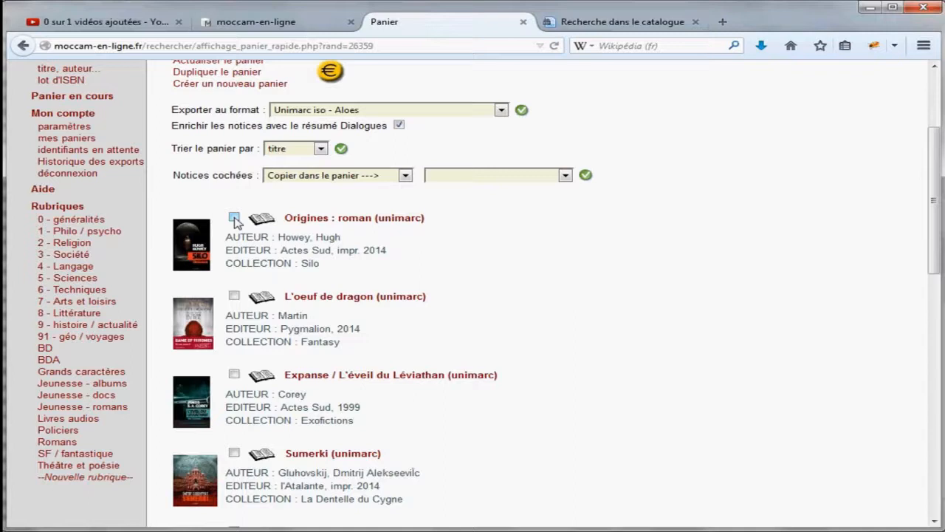
pyautogui.click(234, 219)
pyautogui.scroll(-3, 234, 219)
pyautogui.click(234, 217)
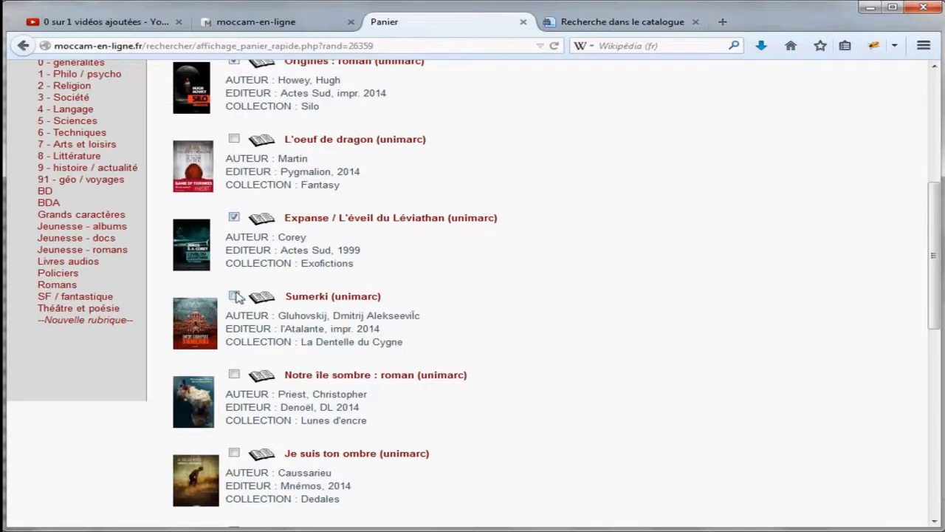
pyautogui.click(235, 296)
# Also select Je suis ton ombre, Un éclat de givre, Le pays des djinns, Terminus radieux and Morwenna : roman in the basket.
pyautogui.scroll(-4, 439, 403)
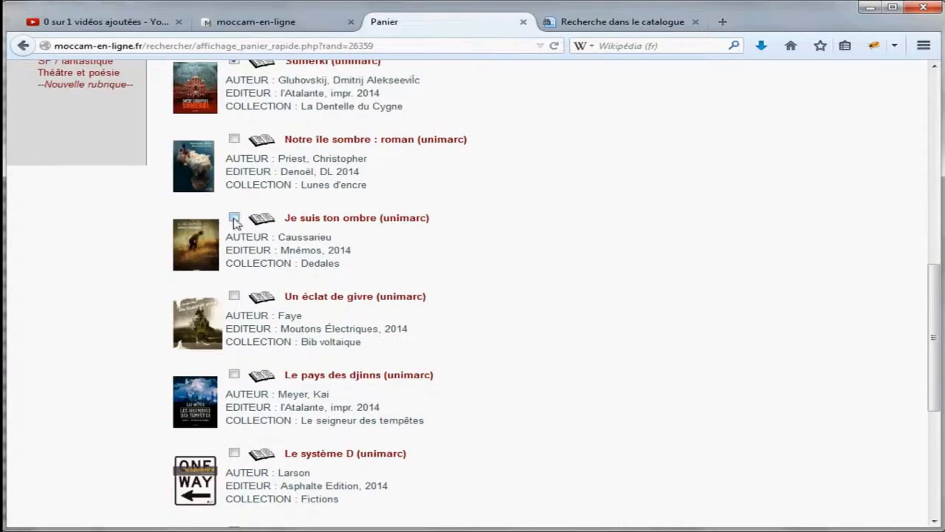
pyautogui.click(234, 219)
pyautogui.click(234, 296)
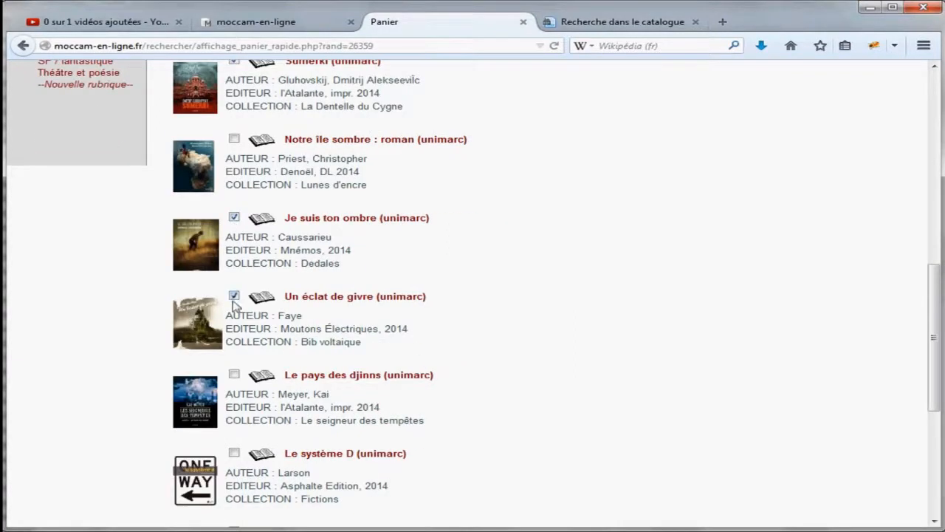
pyautogui.click(234, 375)
pyautogui.scroll(-5, 343, 395)
pyautogui.click(234, 314)
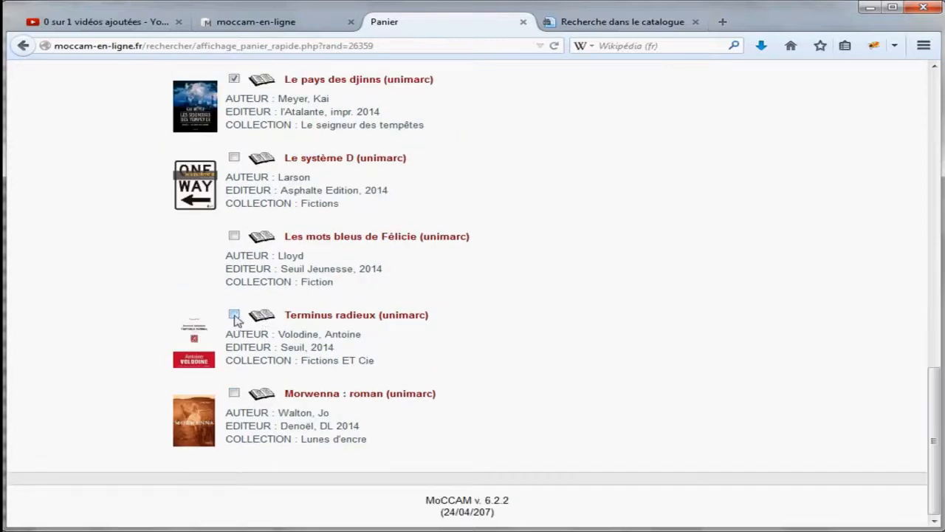
pyautogui.click(234, 392)
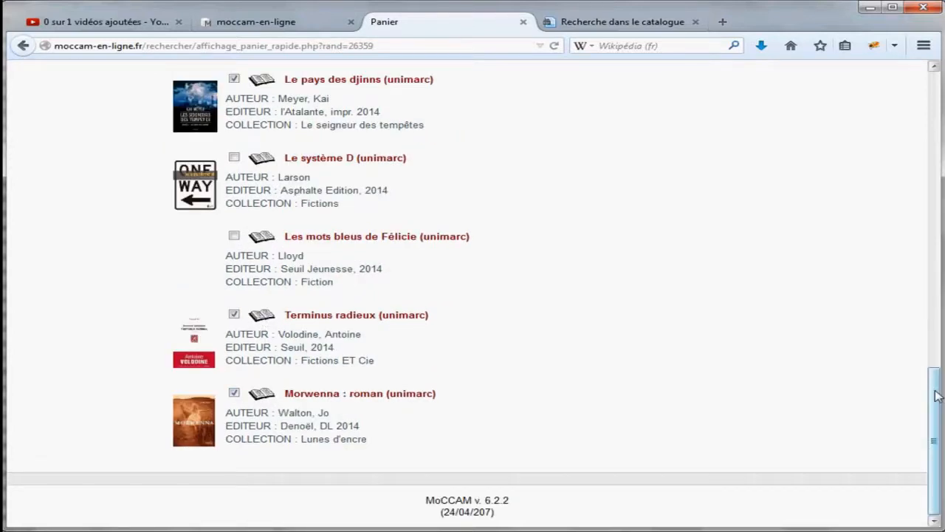
# Move the selected records out of the suggestions SF basket into a new basket (Nouveau panier).
pyautogui.moveTo(936, 395); pyautogui.dragTo(935, 91)
pyautogui.click(406, 332)
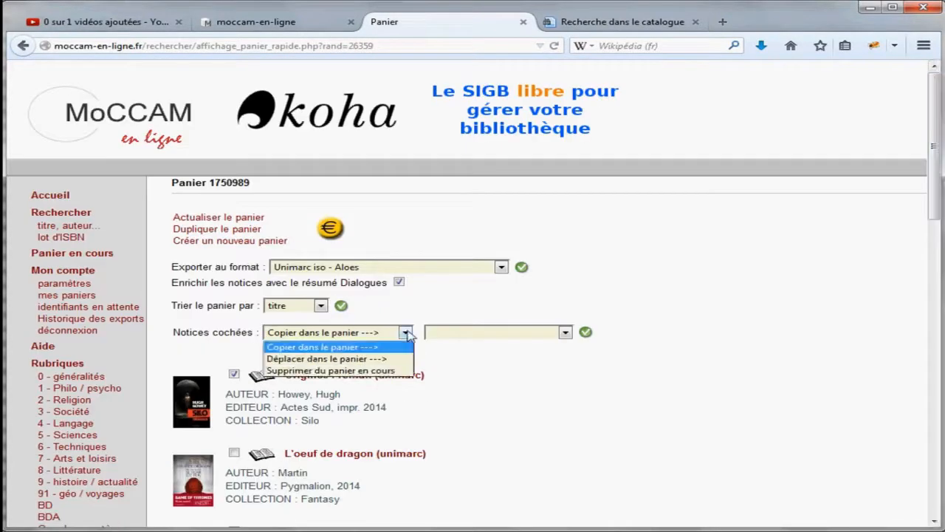
pyautogui.click(368, 359)
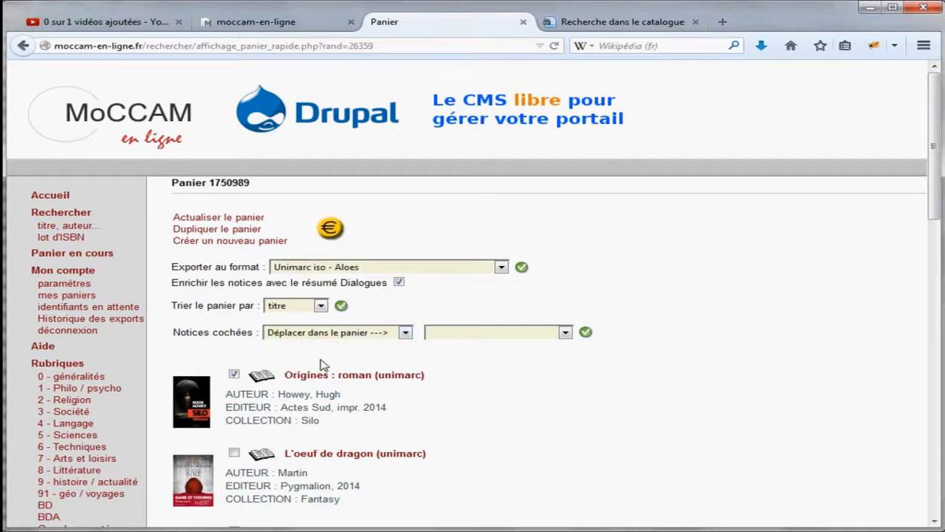
pyautogui.click(566, 334)
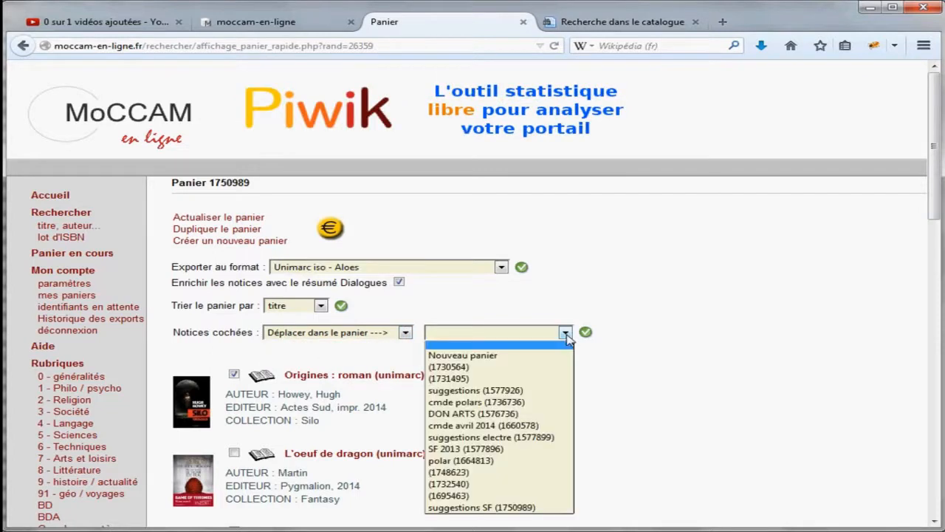
pyautogui.click(537, 356)
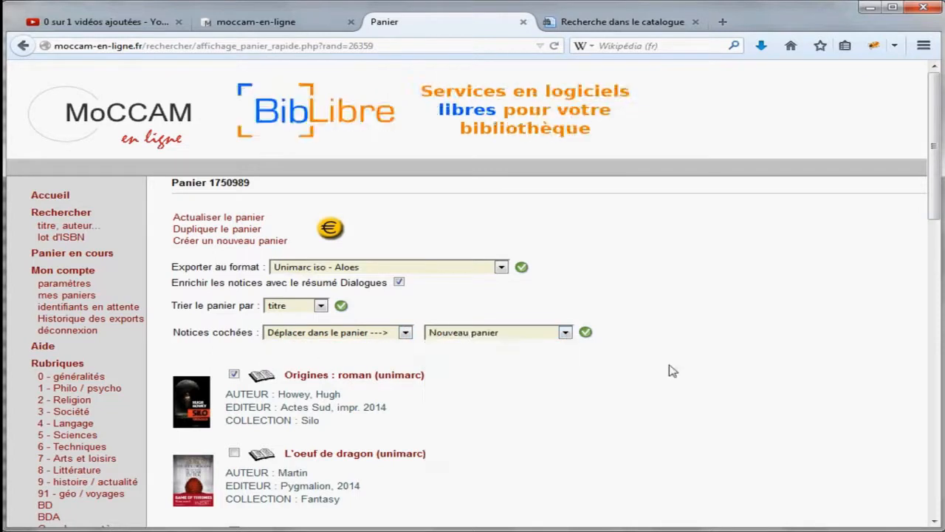
pyautogui.click(585, 334)
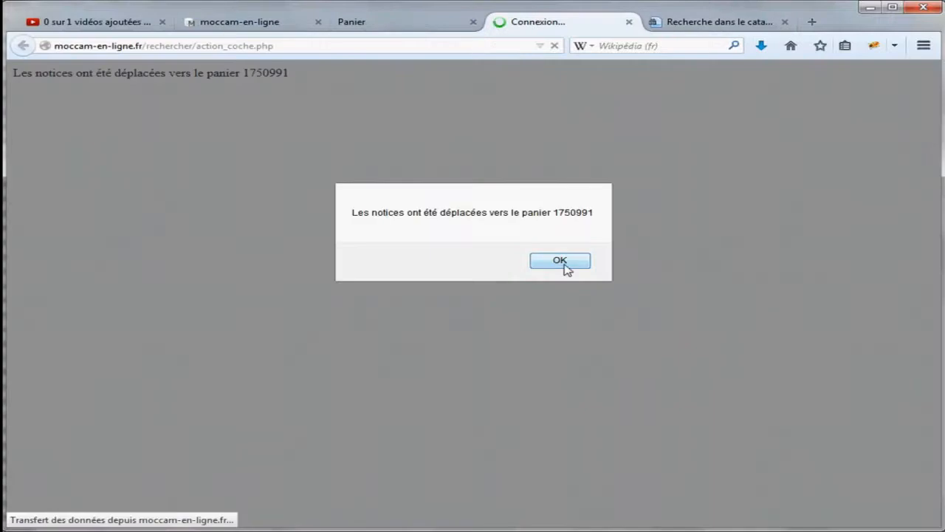
# Acknowledge the move, open the newly created basket from the list of baskets and review the records moved into it.
pyautogui.click(565, 267)
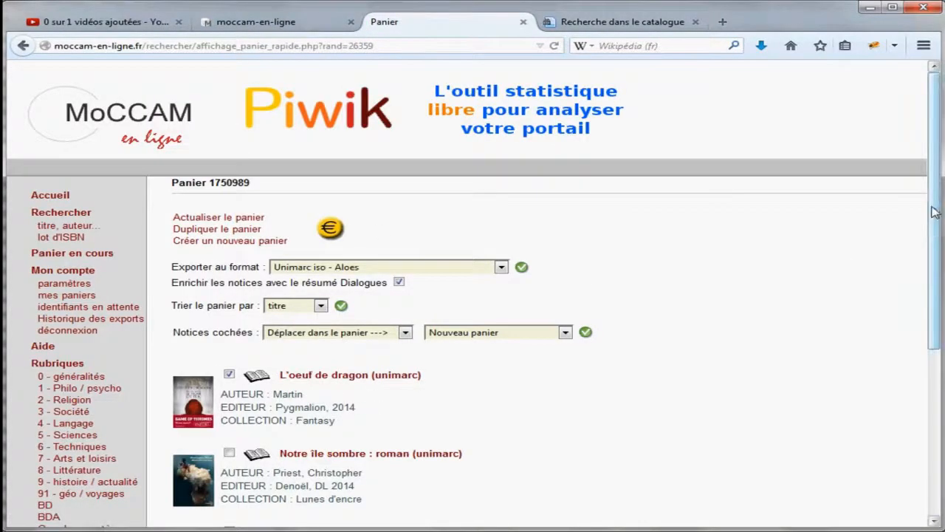
pyautogui.moveTo(924, 211); pyautogui.dragTo(923, 231)
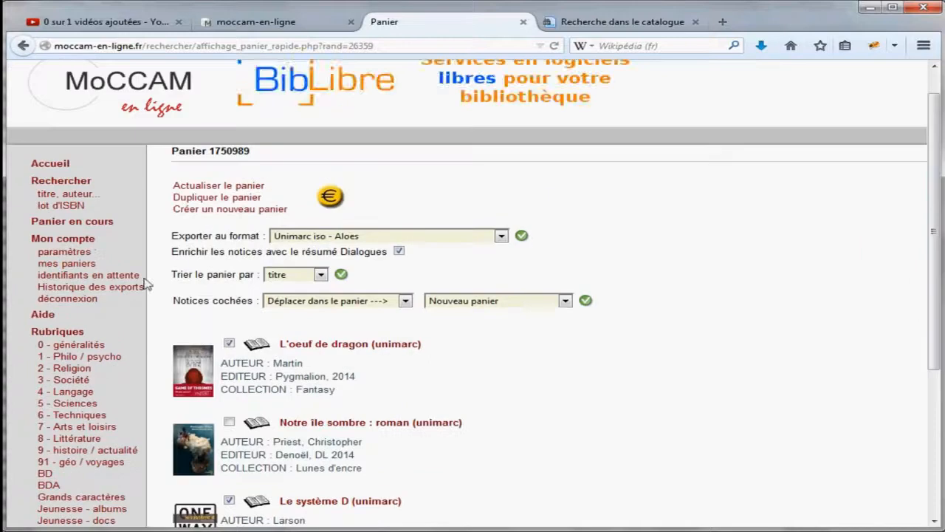
pyautogui.click(66, 263)
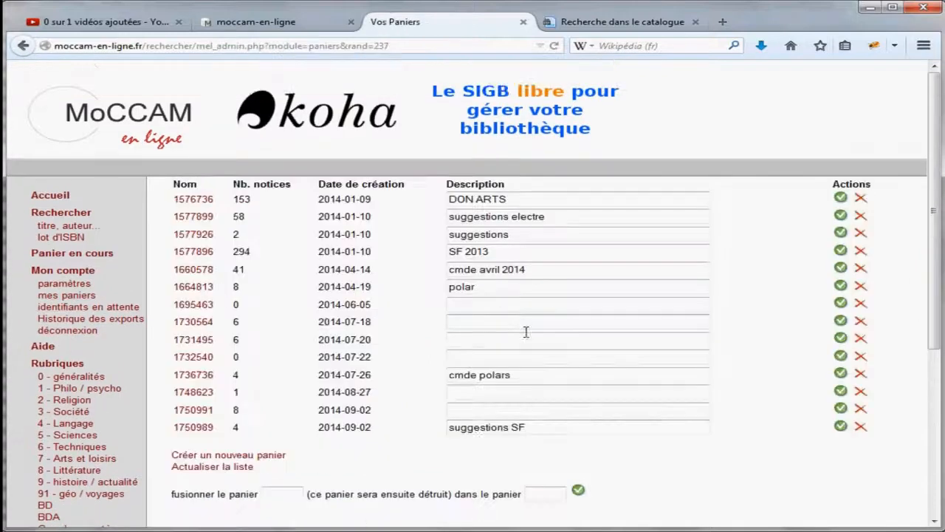
pyautogui.click(481, 409)
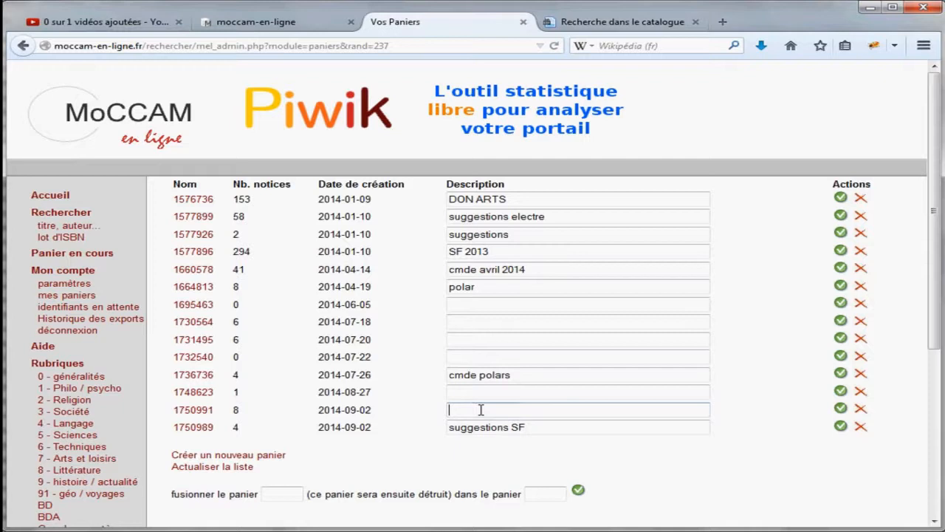
pyautogui.click(189, 412)
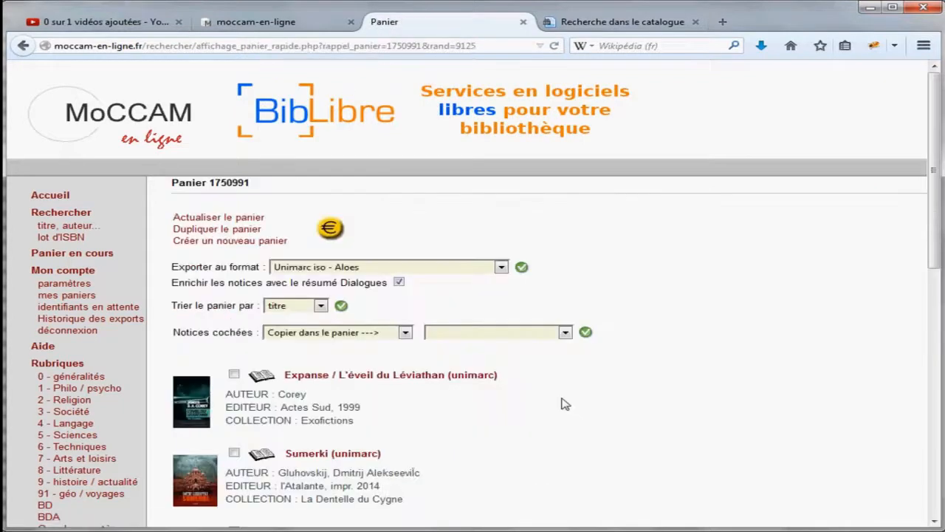
pyautogui.scroll(-7, 612, 401)
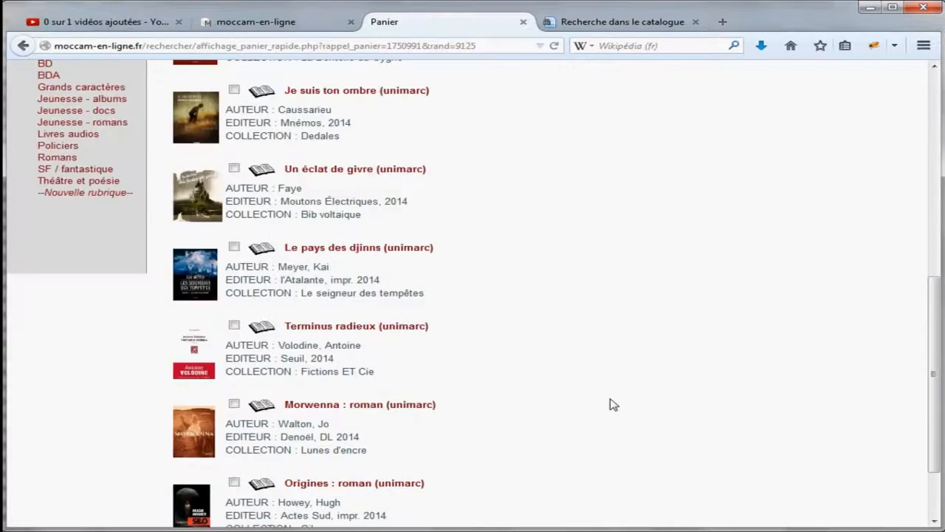
pyautogui.scroll(5, 612, 402)
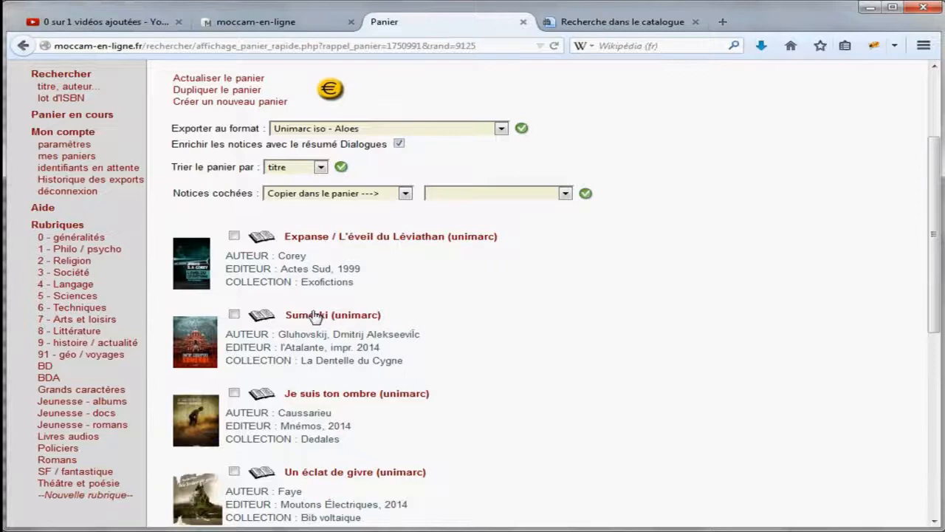
pyautogui.scroll(3, 316, 317)
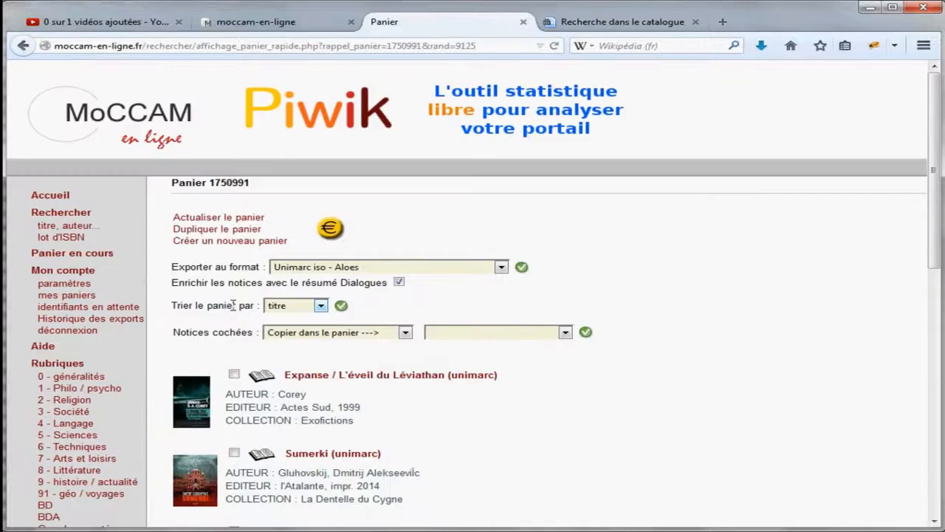
# Return to the list of baskets, set the new basket's description to cmde SF and save it.
pyautogui.click(67, 296)
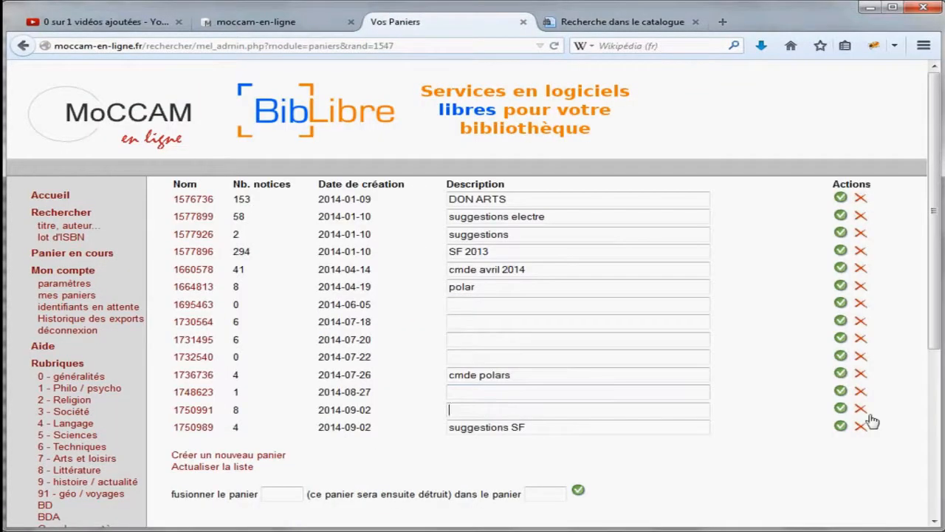
pyautogui.write('cmde')
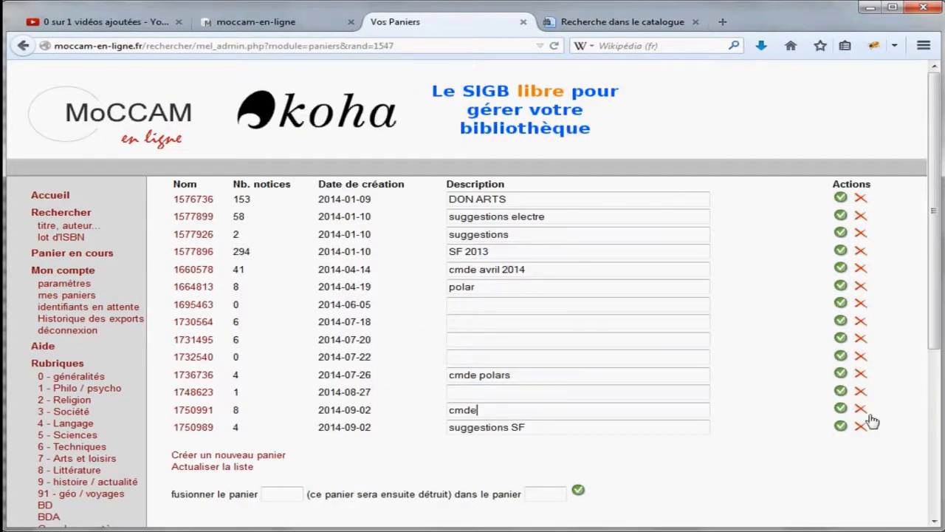
pyautogui.write(' S')
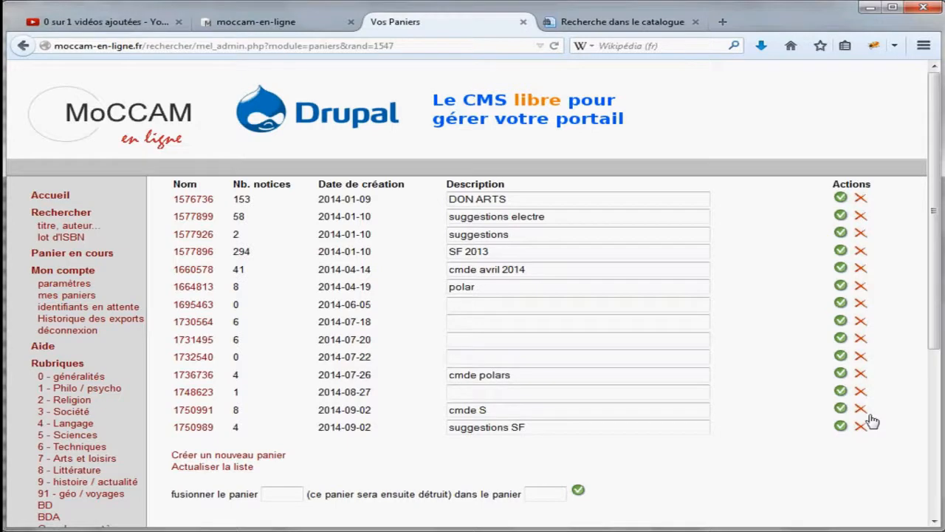
pyautogui.write('F')
pyautogui.click(841, 410)
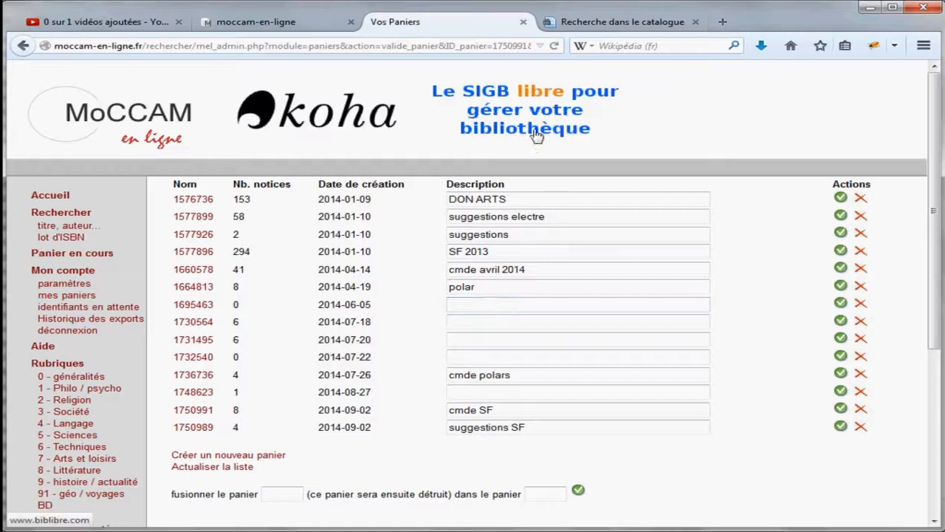
# Close the list of baskets and import the cmde SF basket from moccam-en-ligne into Waterbear.
pyautogui.click(524, 22)
pyautogui.click(267, 26)
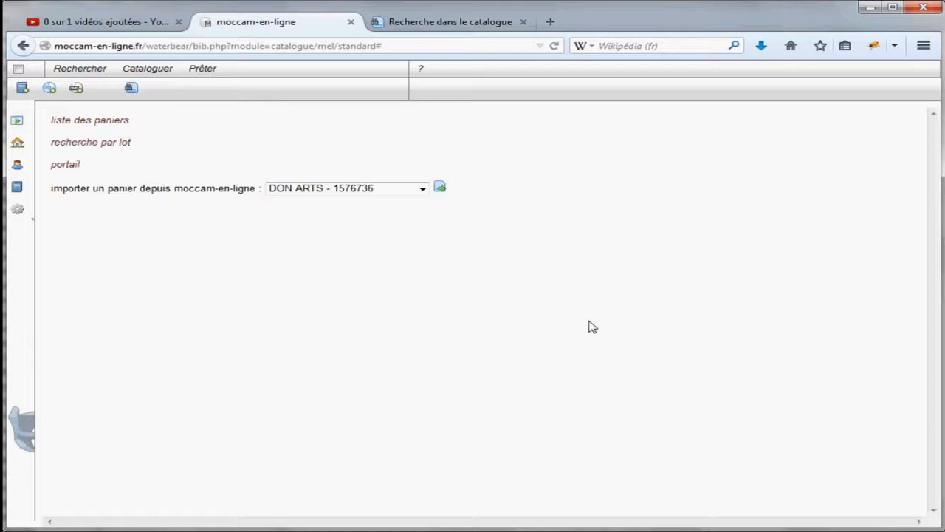
pyautogui.click(423, 189)
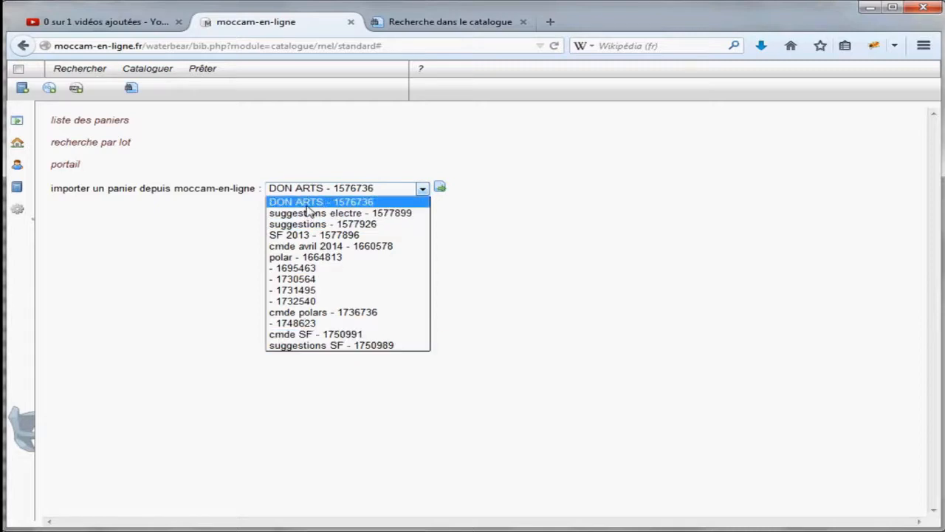
pyautogui.click(288, 336)
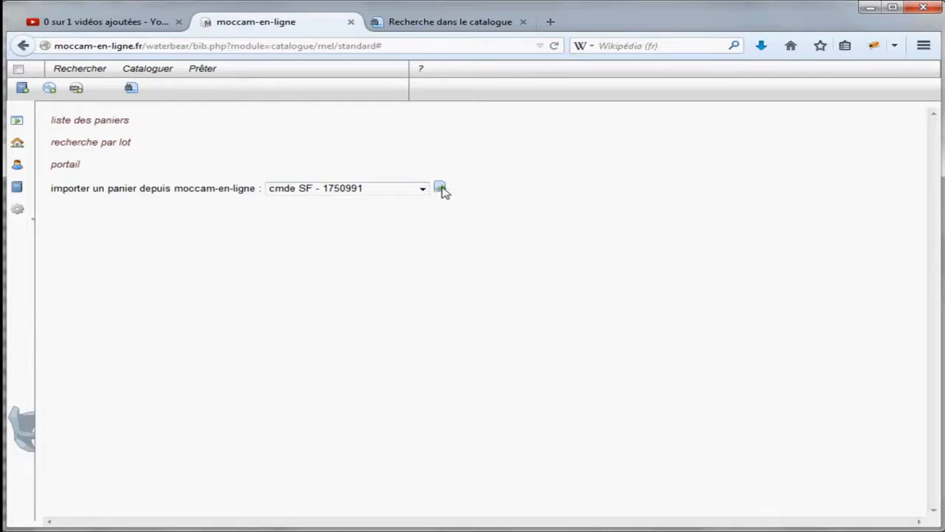
pyautogui.click(440, 189)
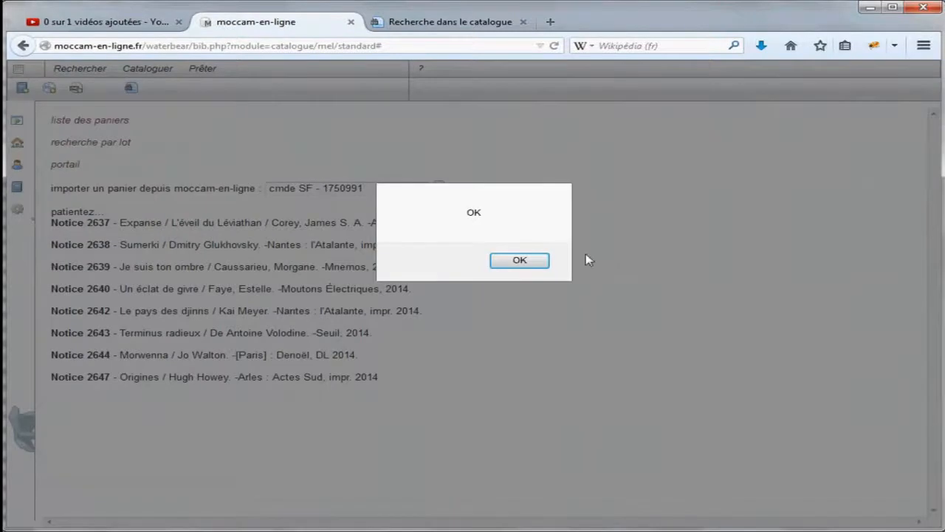
pyautogui.click(538, 262)
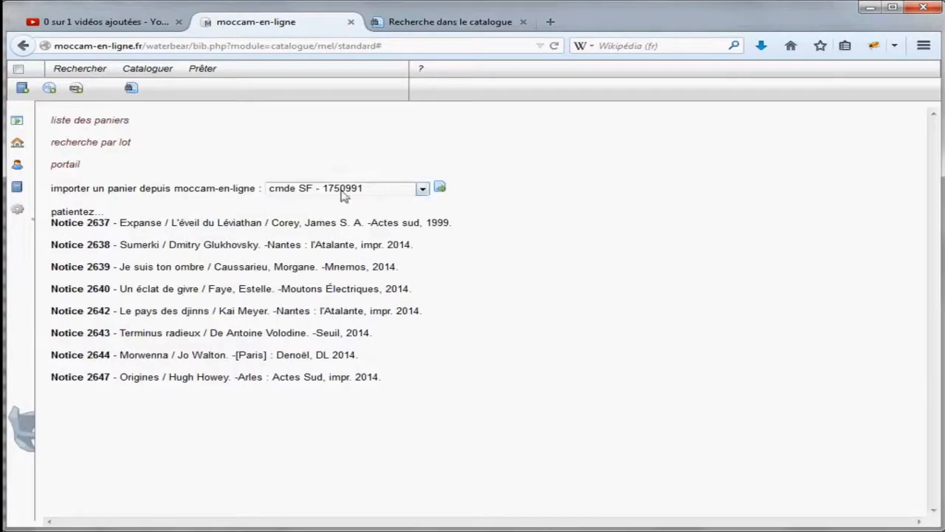
# Open the cmde SF basket from the commun folder of the catalogue's baskets and review its list of records.
pyautogui.click(131, 88)
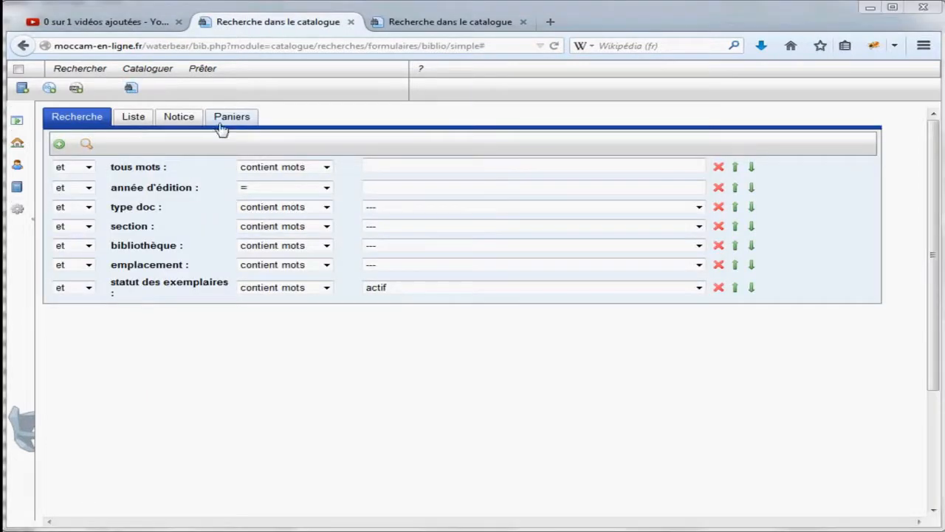
pyautogui.click(233, 125)
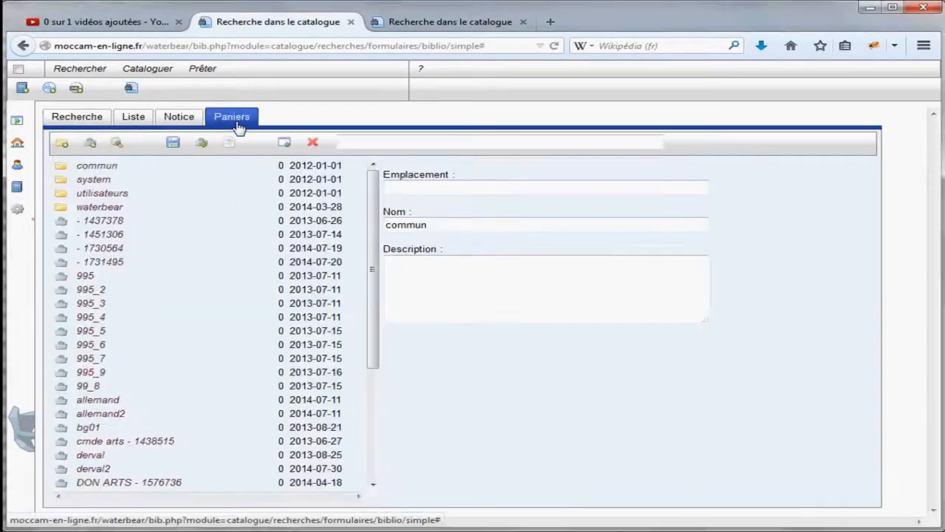
pyautogui.doubleClick(99, 167)
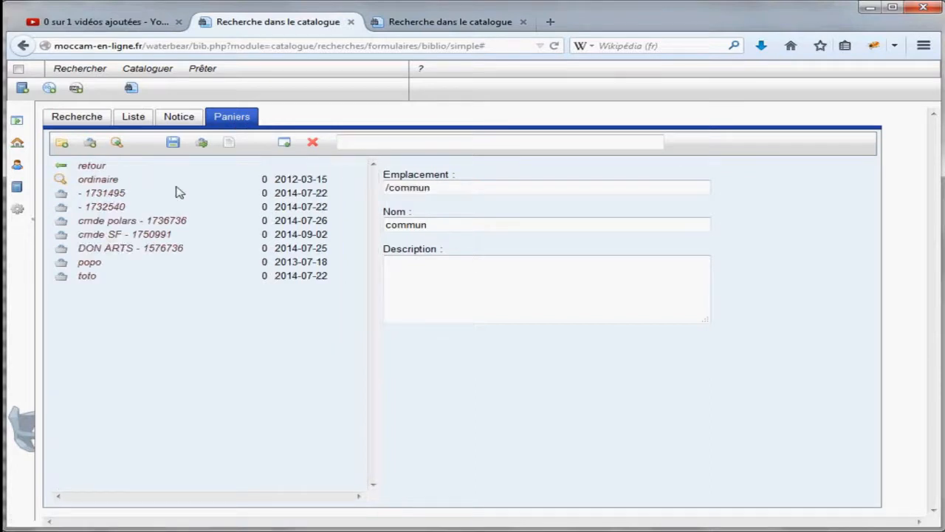
pyautogui.click(103, 235)
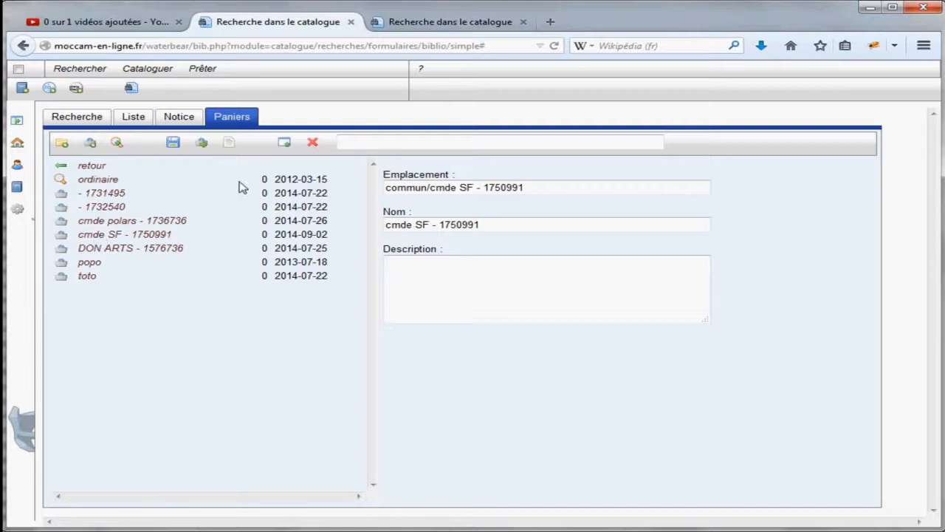
pyautogui.click(230, 144)
pyautogui.scroll(-4, 219, 327)
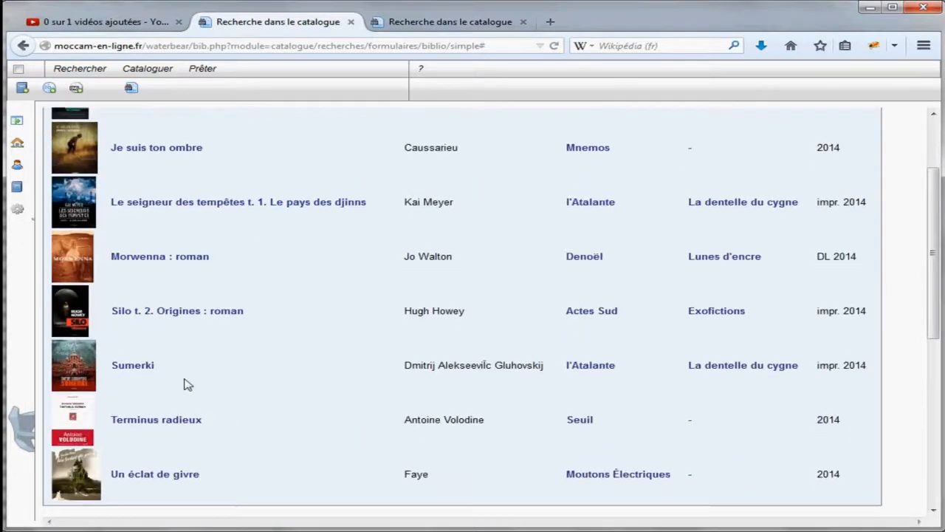
pyautogui.scroll(4, 188, 383)
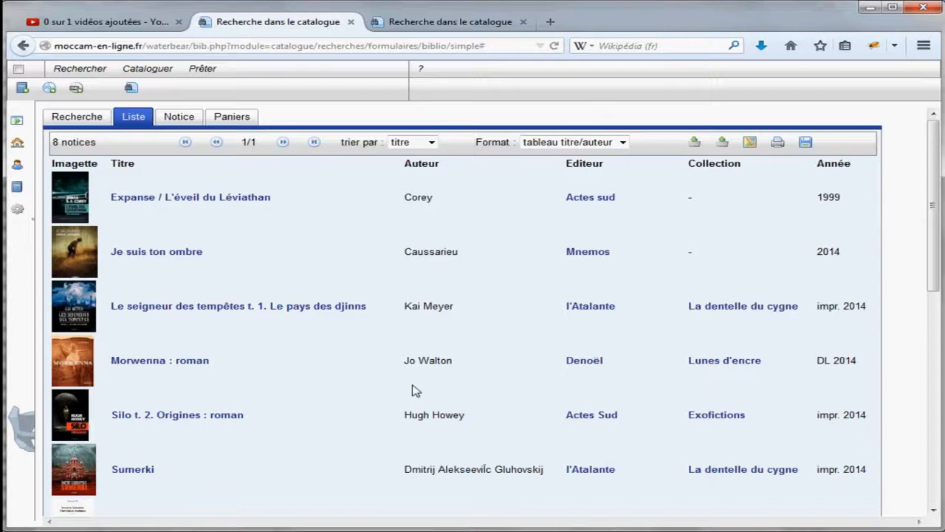
pyautogui.scroll(-1, 454, 369)
pyautogui.scroll(1, 455, 369)
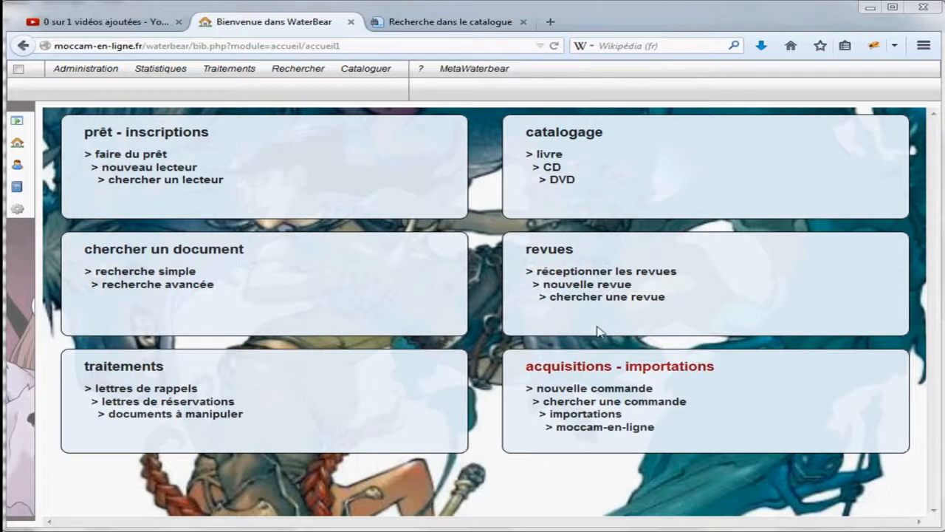
# Create a new order titled Commande SF sept. 2014 and fill in its commitment number (n° d'engagement).
pyautogui.click(575, 389)
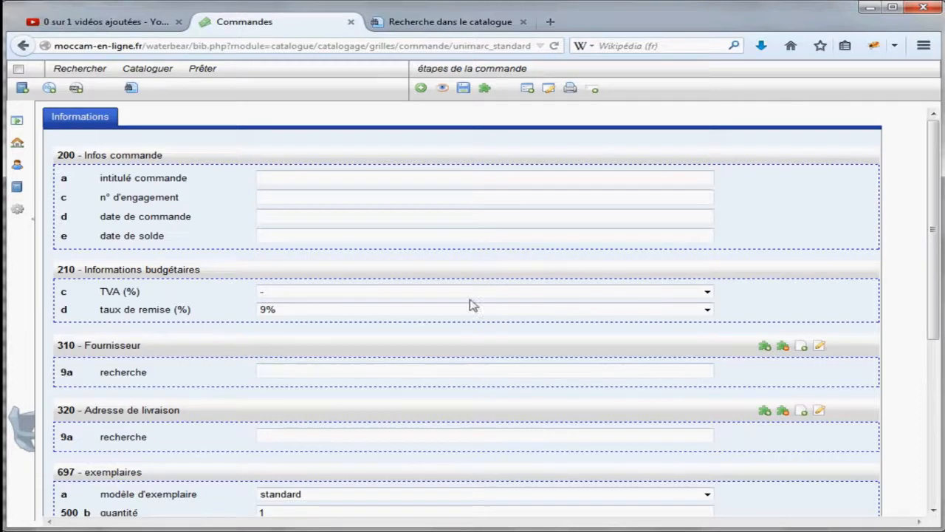
pyautogui.scroll(-7, 473, 305)
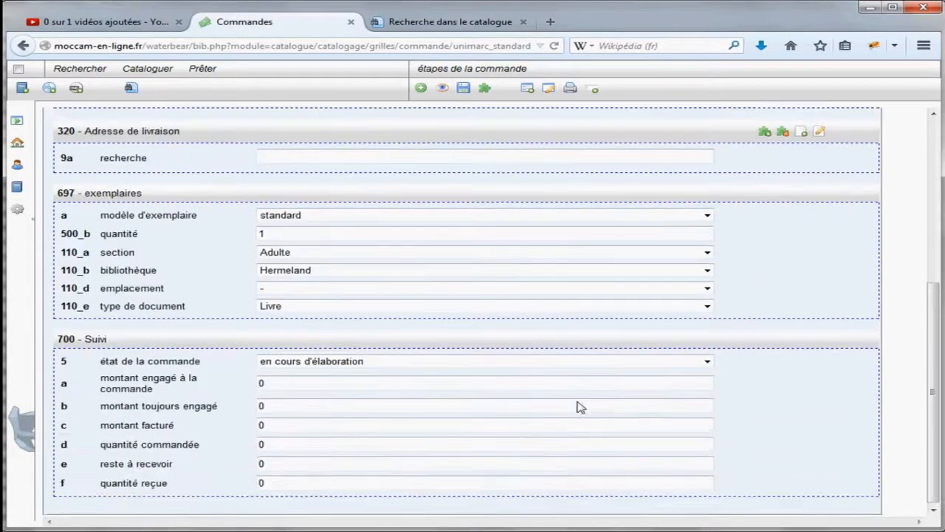
pyautogui.moveTo(935, 371); pyautogui.dragTo(934, 205)
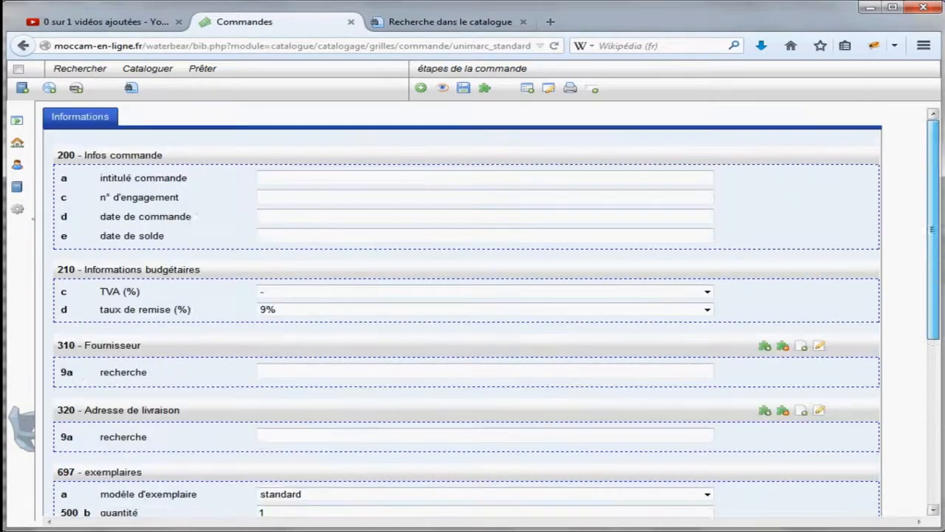
pyautogui.click(335, 179)
pyautogui.write('Co')
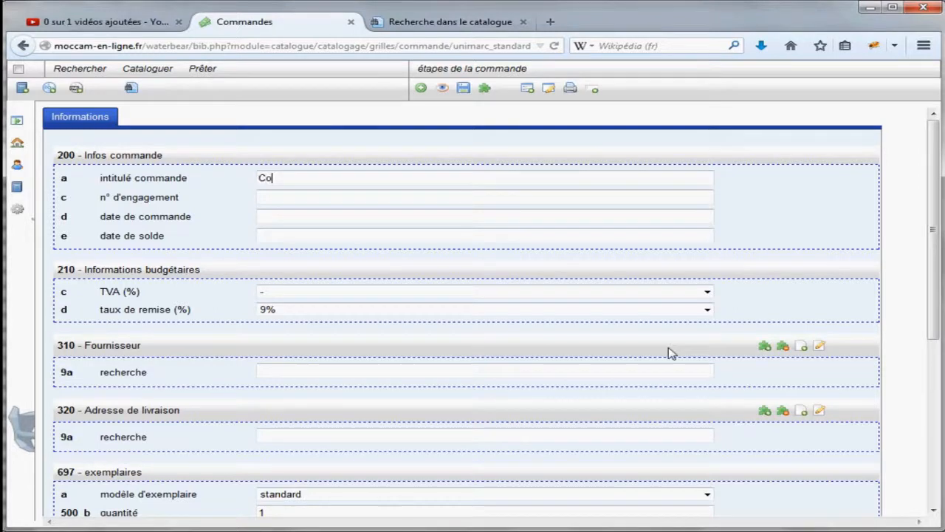
pyautogui.write('mmande SF sept. 2014')
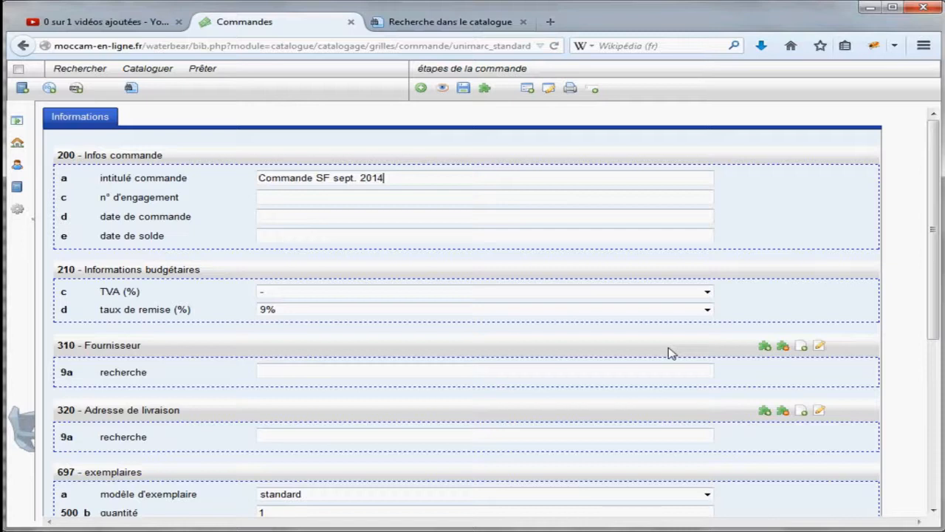
pyautogui.press('Tab')
pyautogui.write('123654789')
pyautogui.press('Tab')
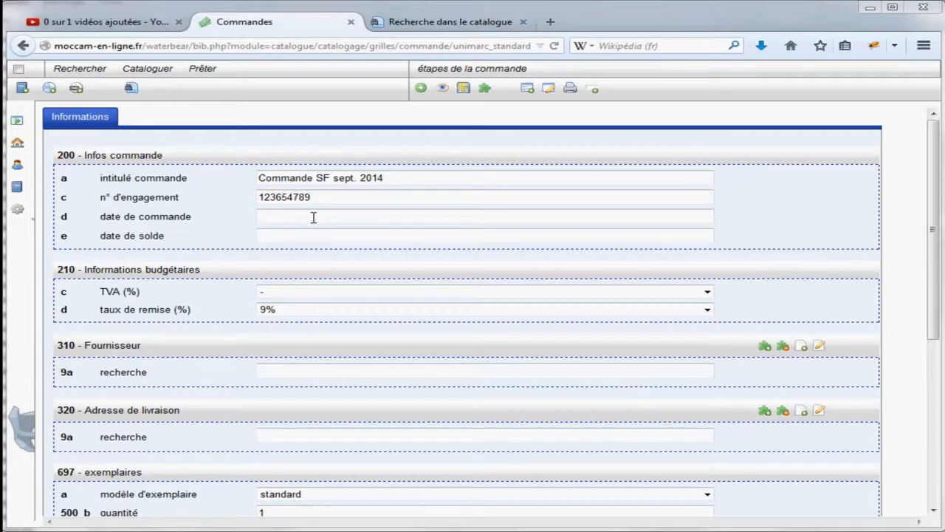
# Set the order's TVA to 20% and its discount rate (taux de remise) to 9%.
pyautogui.click(708, 294)
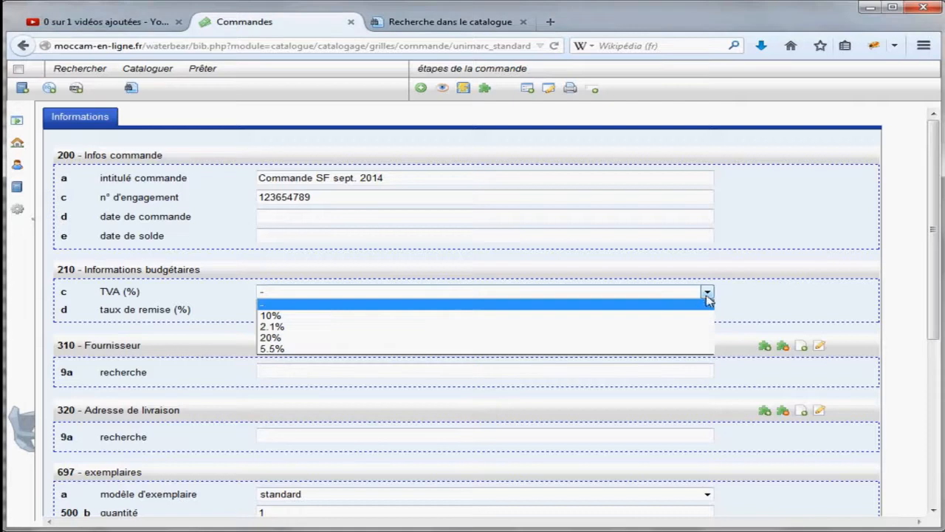
pyautogui.click(270, 339)
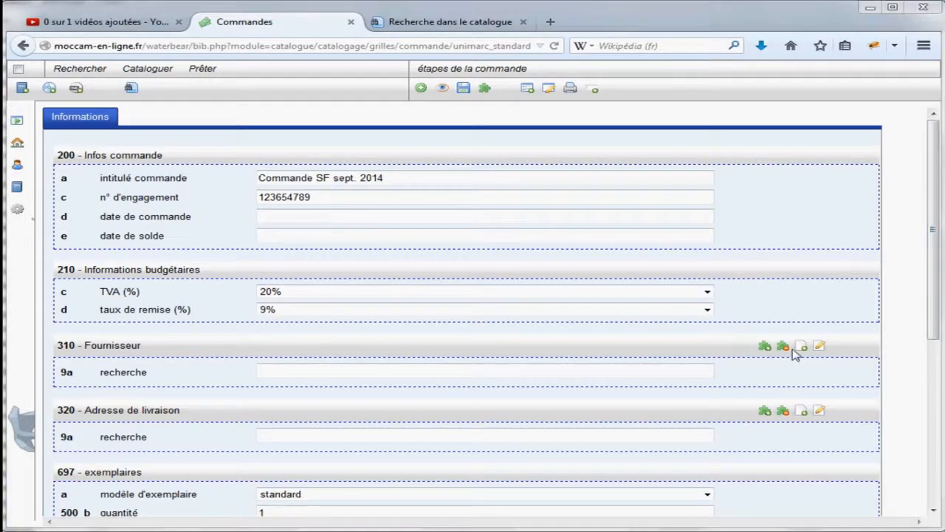
pyautogui.click(708, 309)
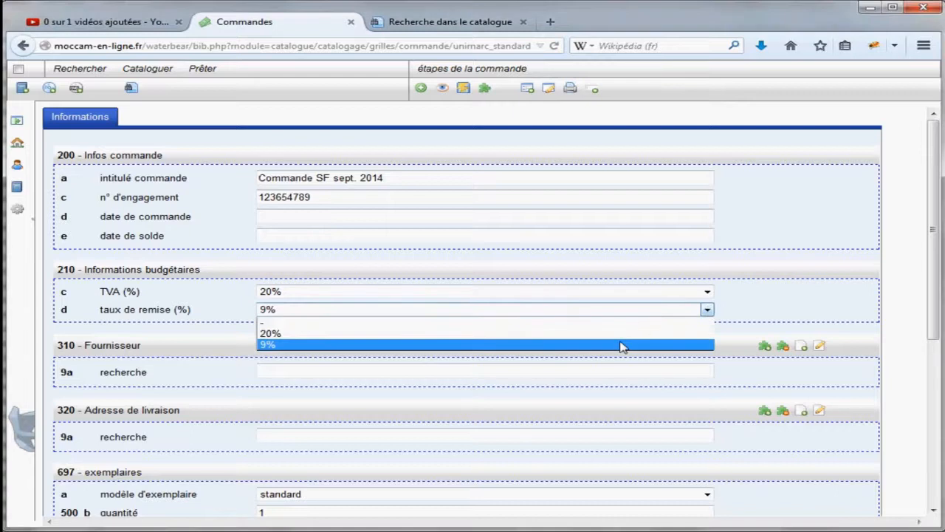
pyautogui.click(639, 345)
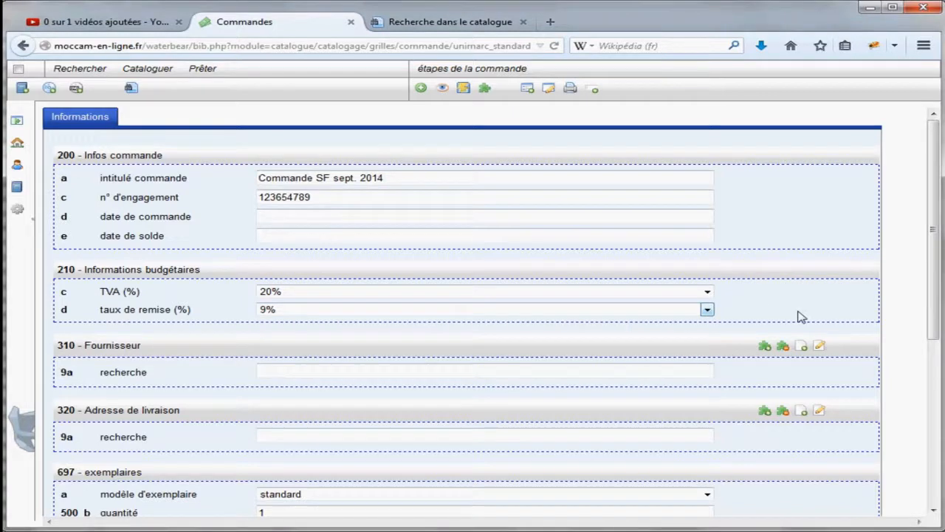
# Set the order's supplier (fournisseur) to Coiffard and its delivery address to Bibliothèque départementale de Loire Atlantique.
pyautogui.click(307, 371)
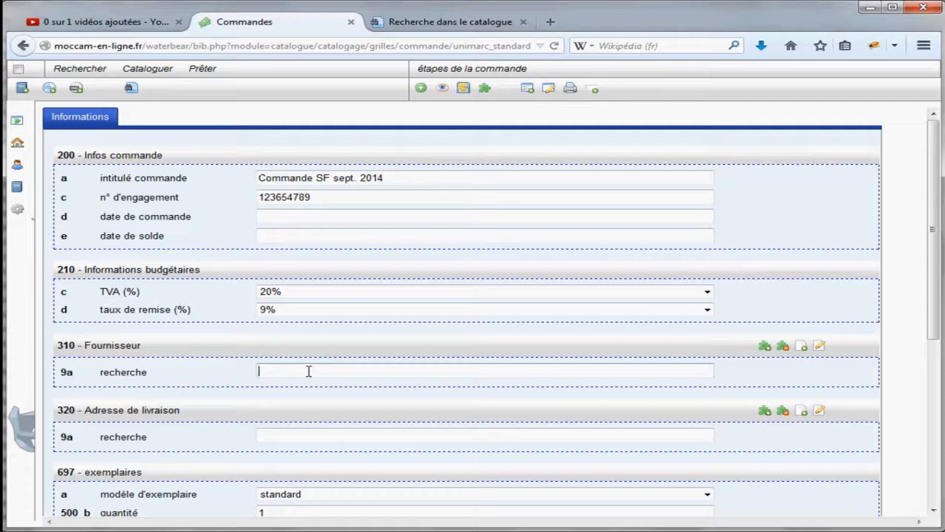
pyautogui.write('c')
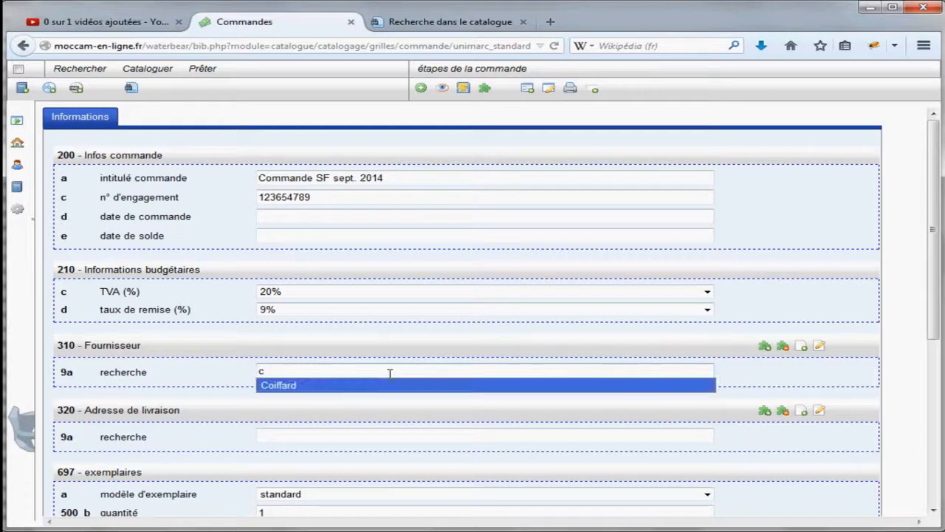
pyautogui.click(290, 390)
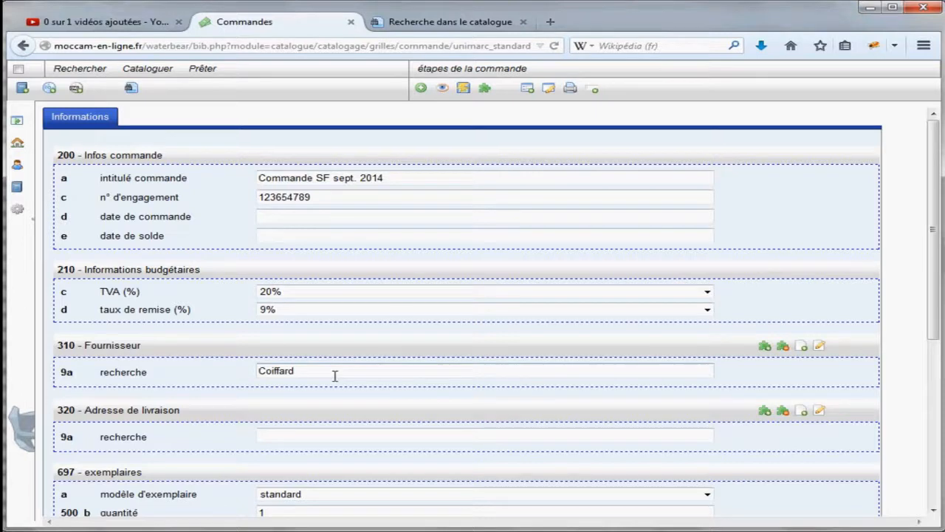
pyautogui.scroll(-1, 529, 390)
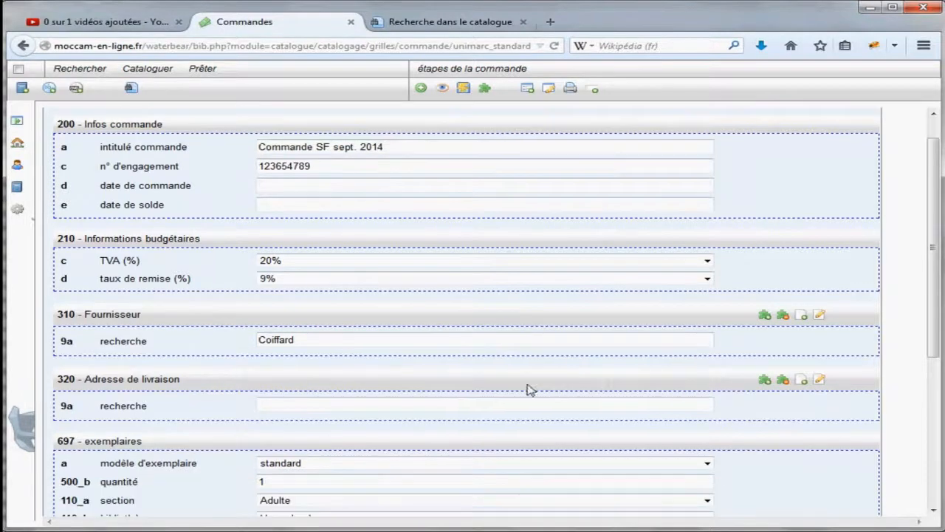
pyautogui.click(281, 407)
pyautogui.write('h')
pyautogui.press('BackSpace')
pyautogui.write('b')
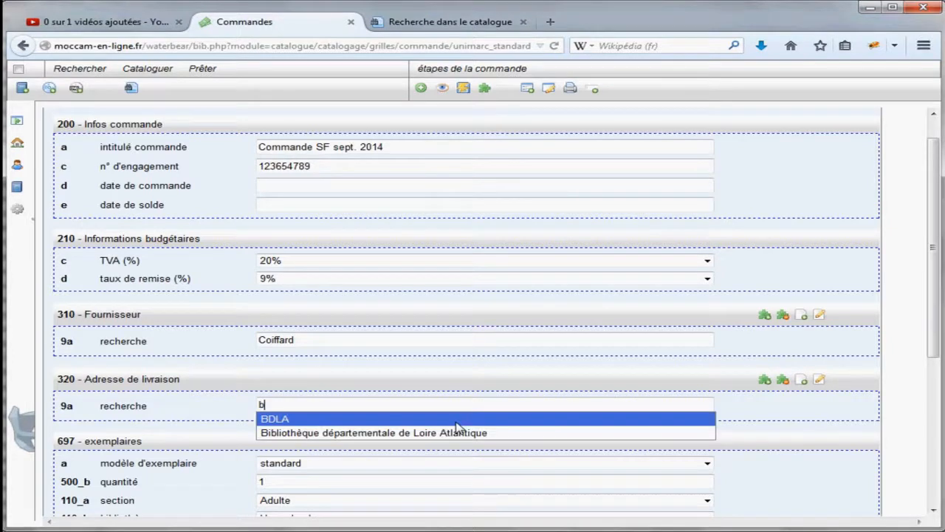
pyautogui.click(336, 436)
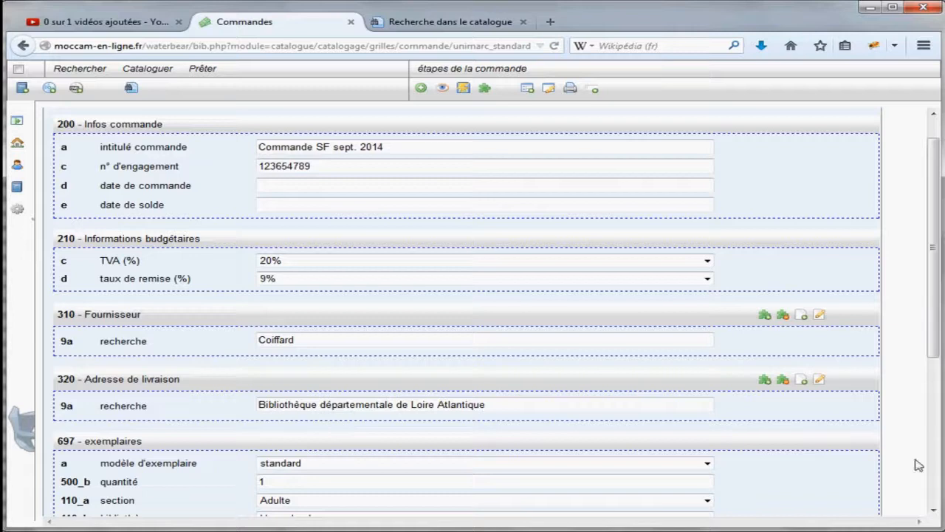
# Set the order's default copies to quantity 2, bibliothèque Hermeland and emplacement Fic - Science fiction.
pyautogui.scroll(-3, 932, 336)
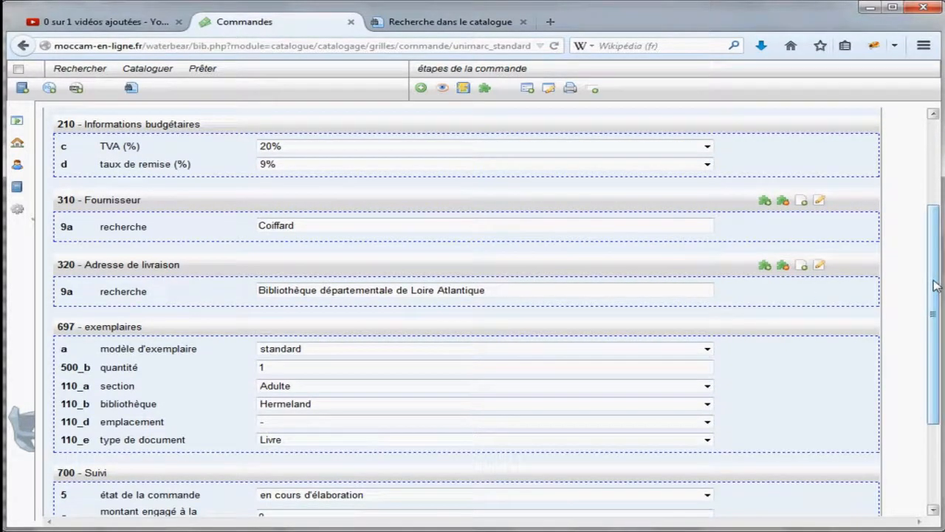
pyautogui.scroll(-2, 937, 286)
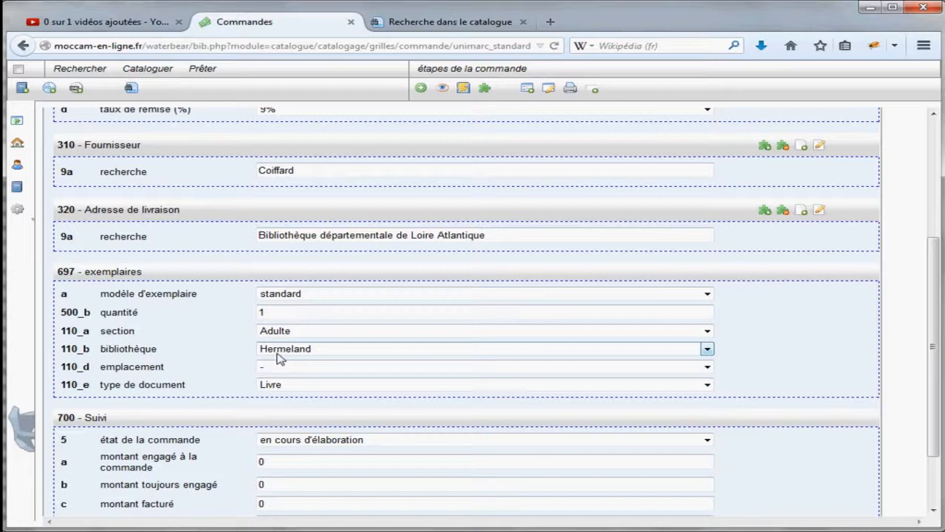
pyautogui.click(266, 311)
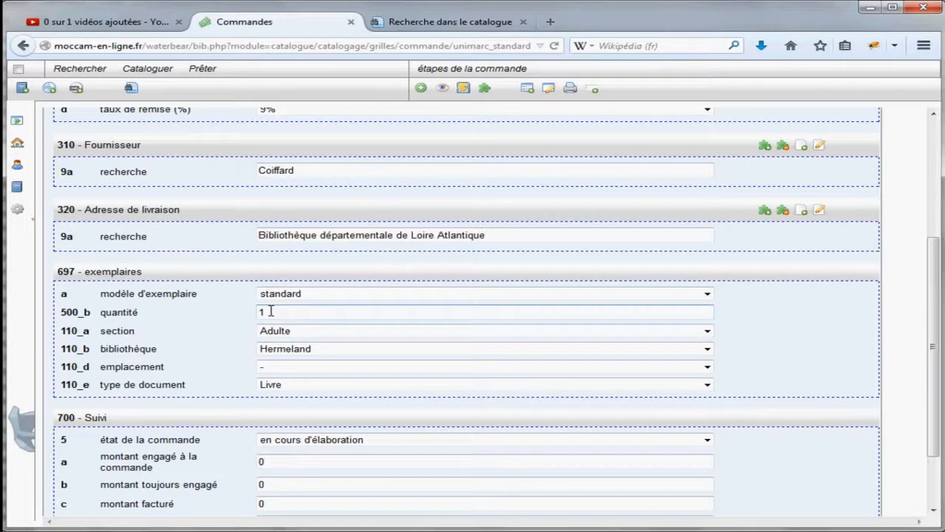
pyautogui.moveTo(270, 311); pyautogui.dragTo(245, 316)
pyautogui.write('2')
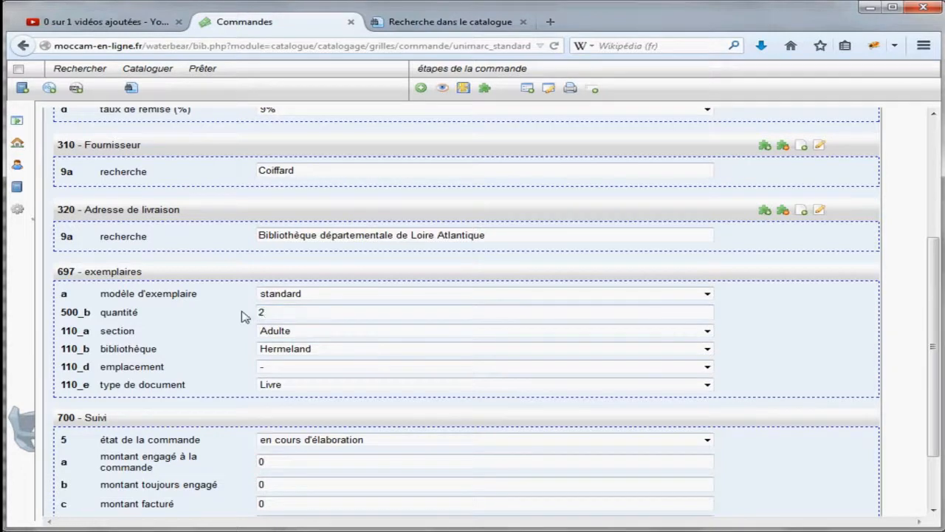
pyautogui.click(706, 348)
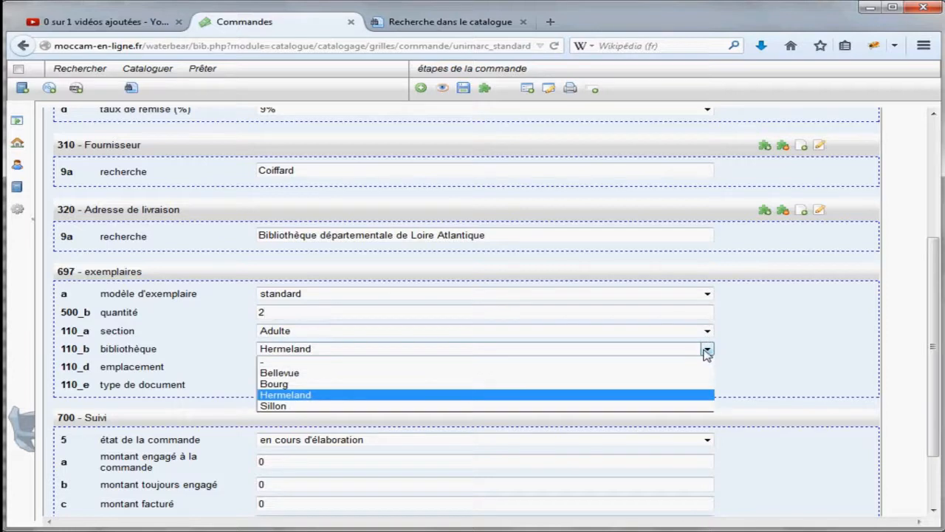
pyautogui.click(384, 395)
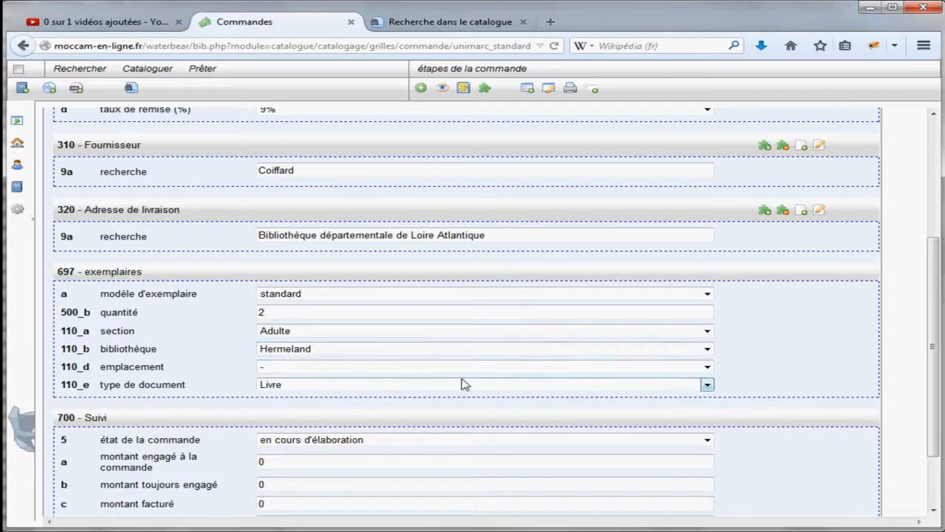
pyautogui.click(707, 368)
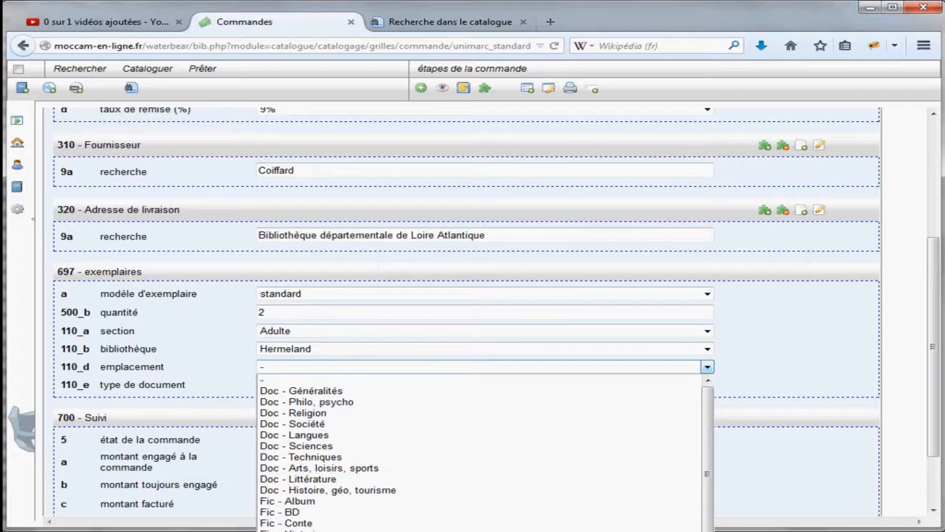
pyautogui.click(332, 530)
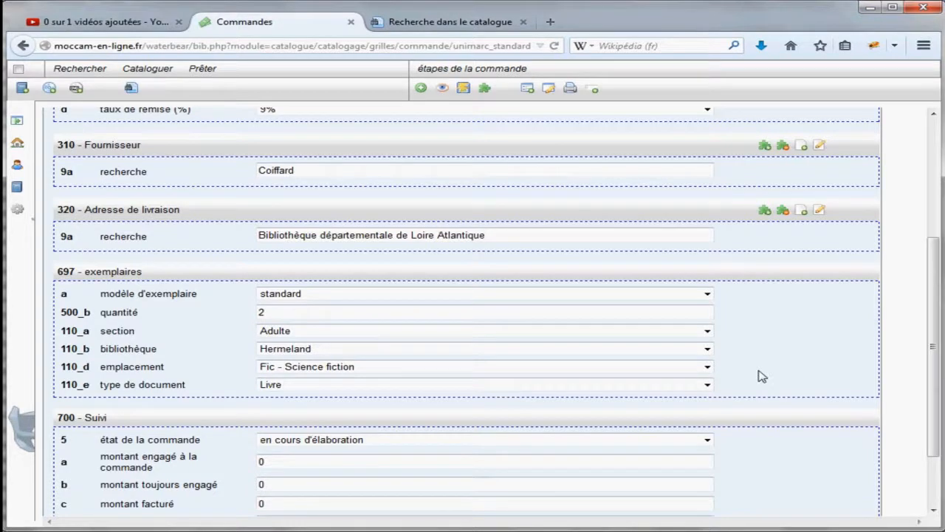
# Check the rest of the order form and save the order.
pyautogui.scroll(-3, 830, 344)
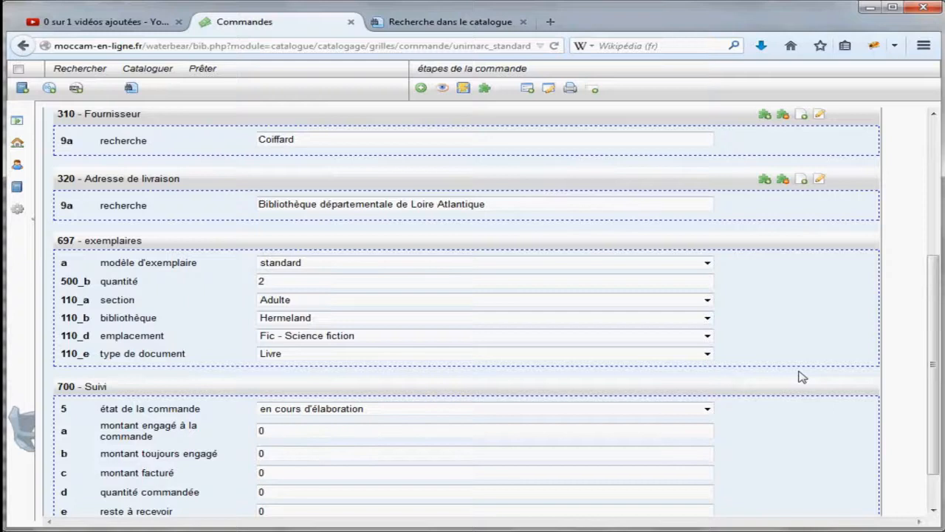
pyautogui.scroll(3, 674, 407)
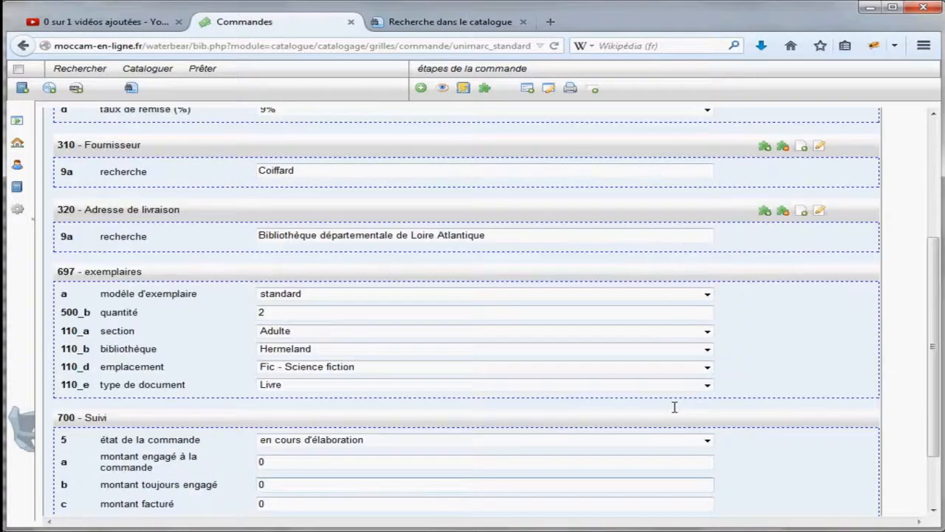
pyautogui.scroll(7, 581, 390)
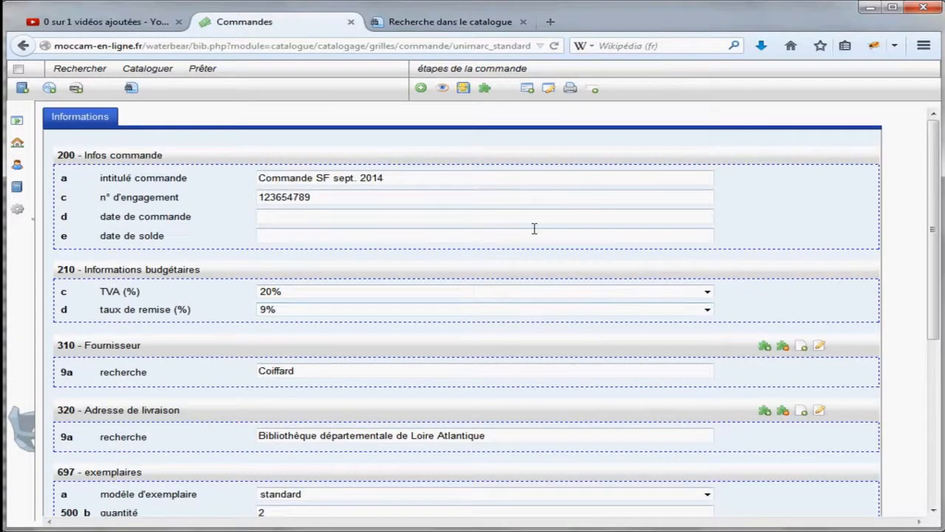
pyautogui.click(465, 90)
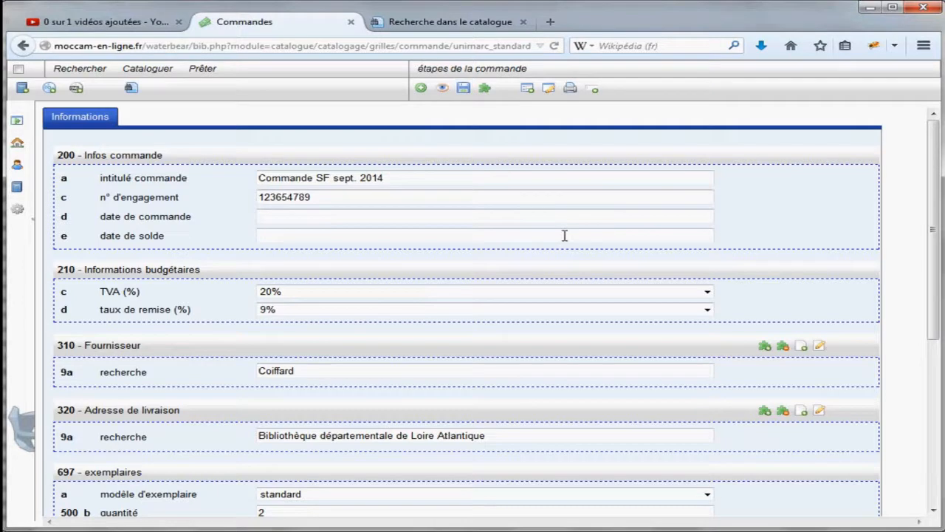
# Add the records of the commun/cmde SF basket to the order as order lines and return to the order.
pyautogui.click(463, 74)
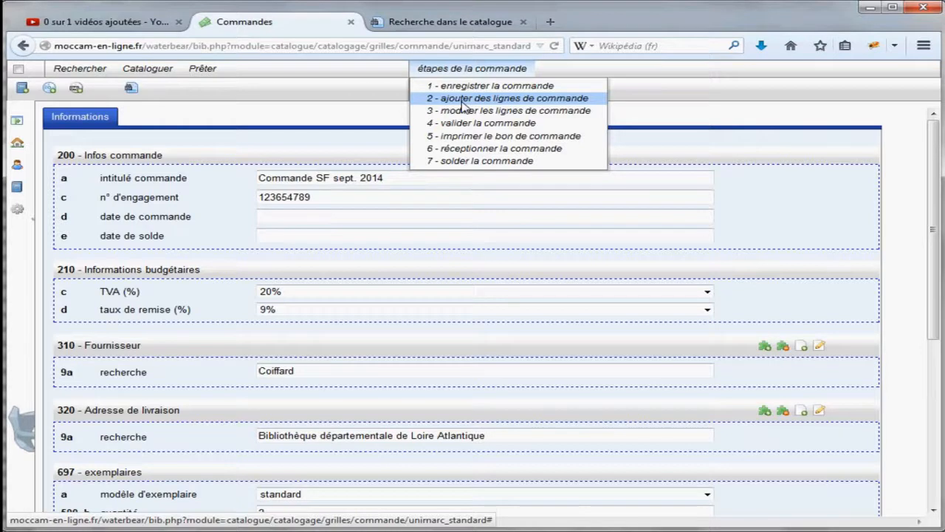
pyautogui.click(470, 99)
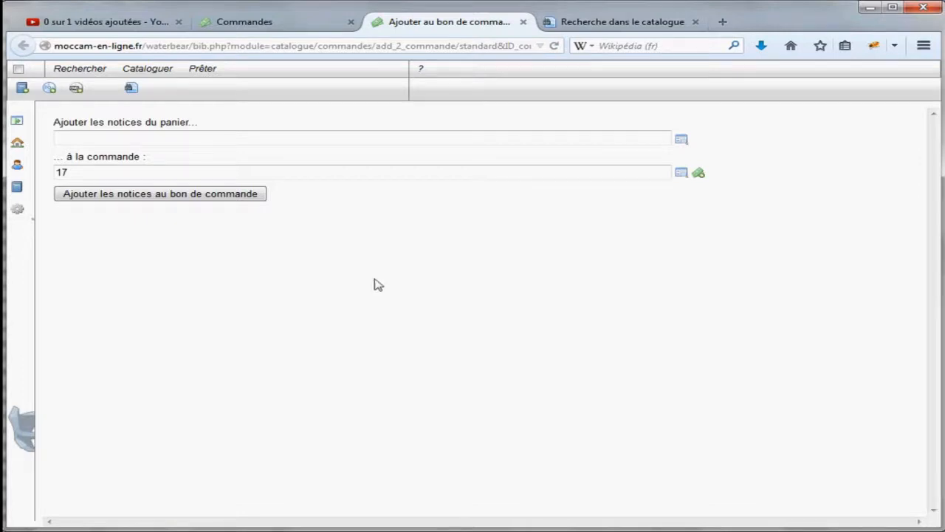
pyautogui.click(105, 139)
pyautogui.write('cmde')
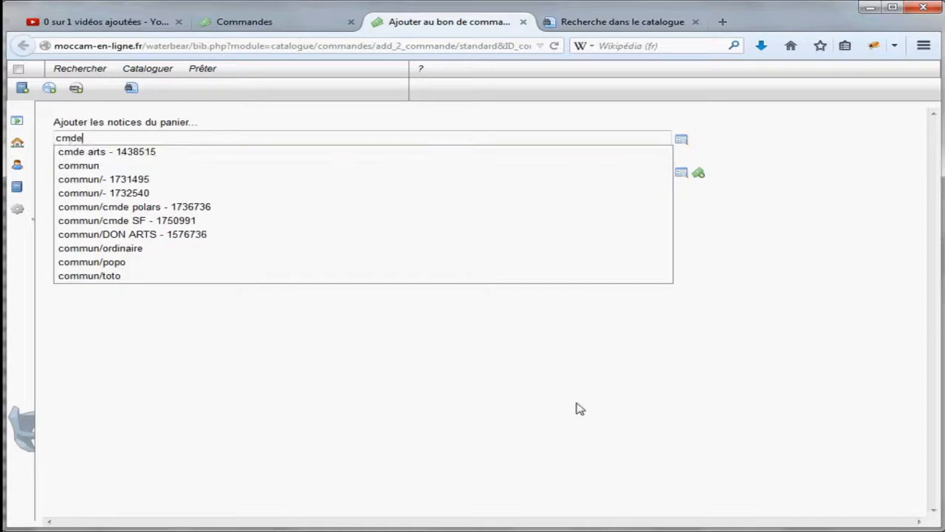
pyautogui.press('Down')
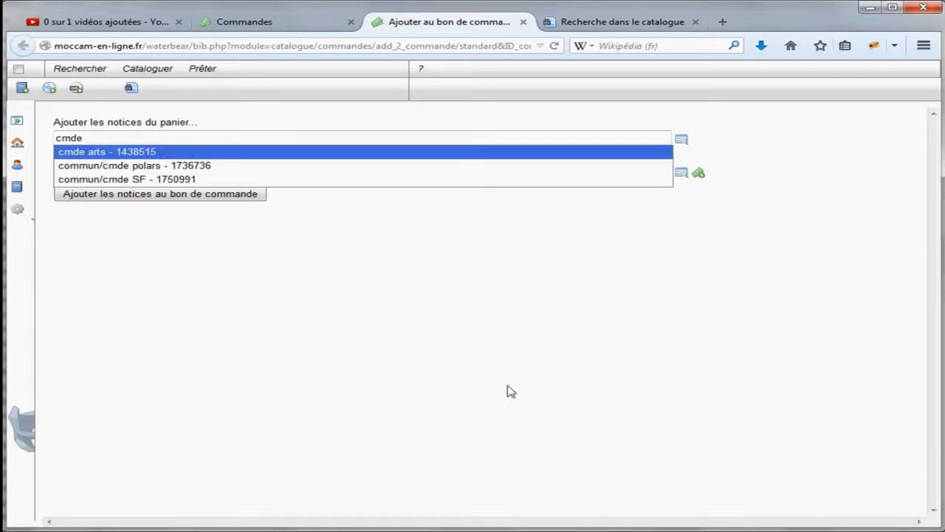
pyautogui.click(104, 185)
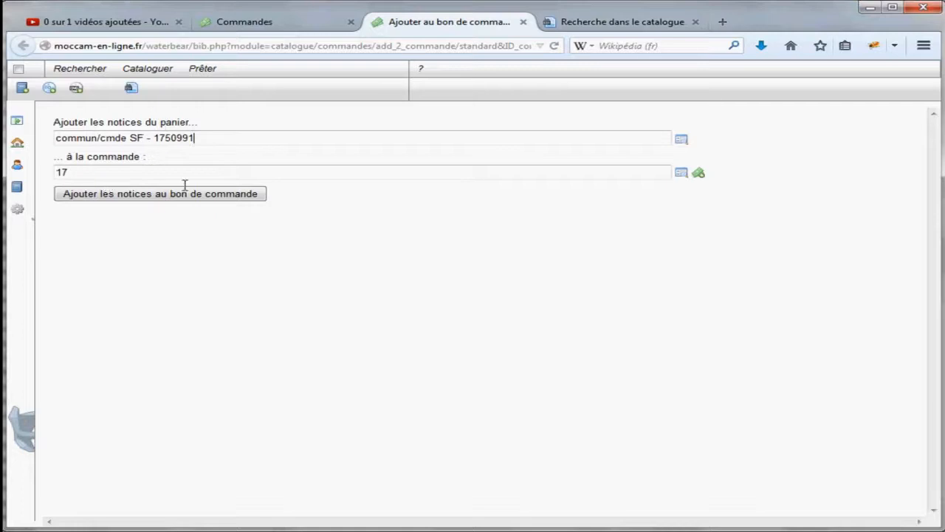
pyautogui.click(136, 196)
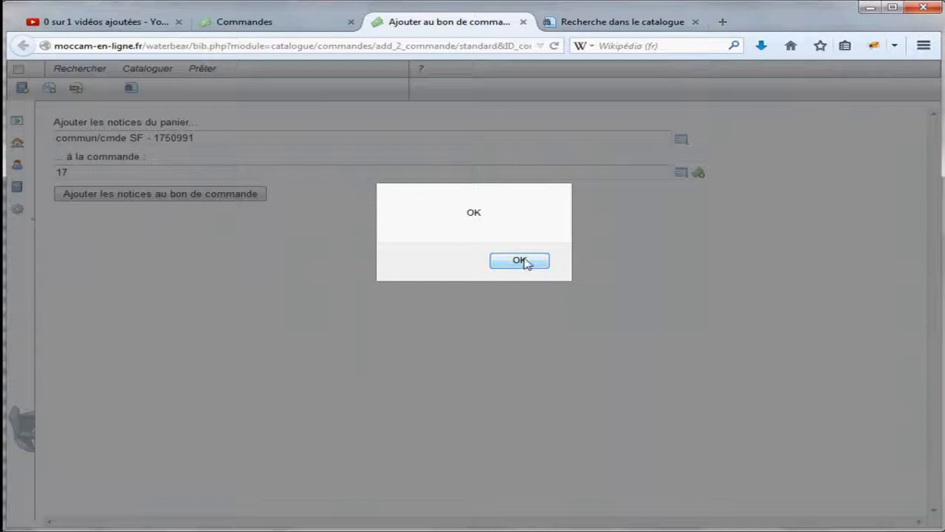
pyautogui.click(519, 261)
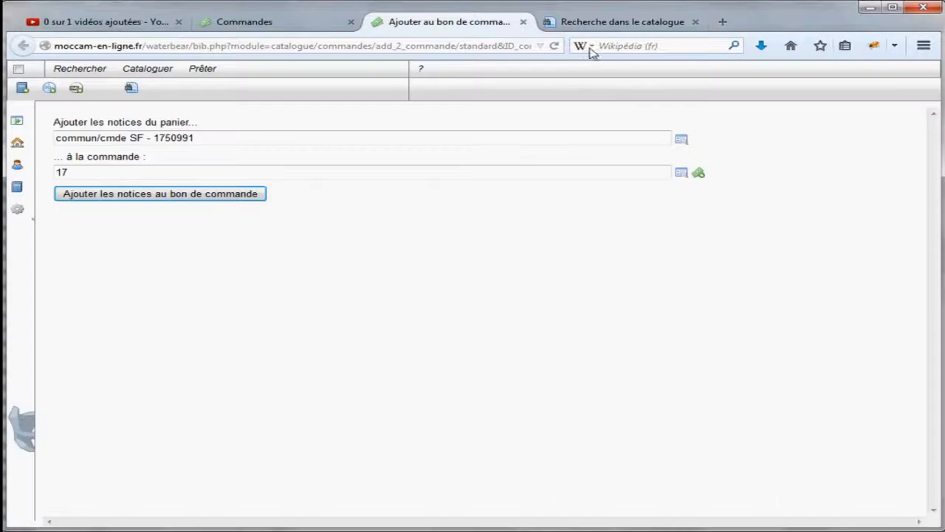
pyautogui.click(524, 23)
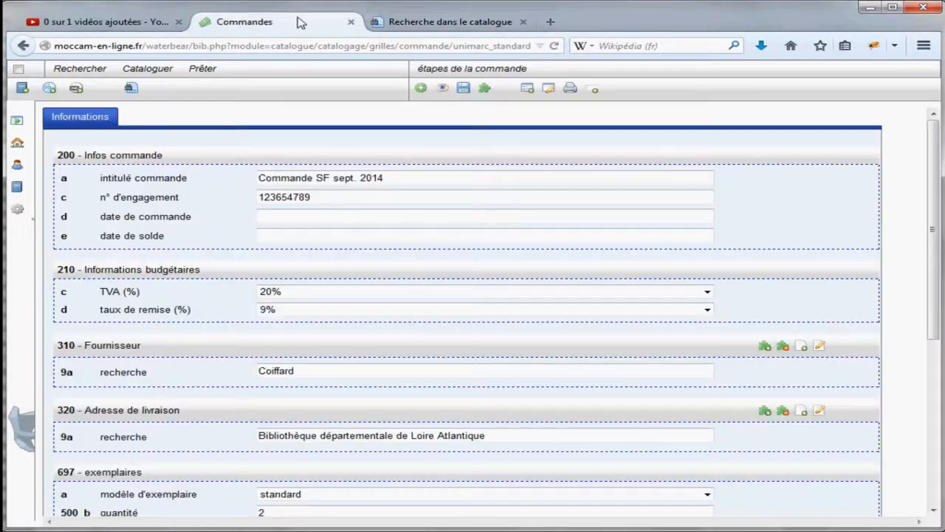
# In the order lines, set the bibliothèque of Un éclat de givre to Bourg and the section of Sumerki to Jeunesse.
pyautogui.moveTo(468, 68)
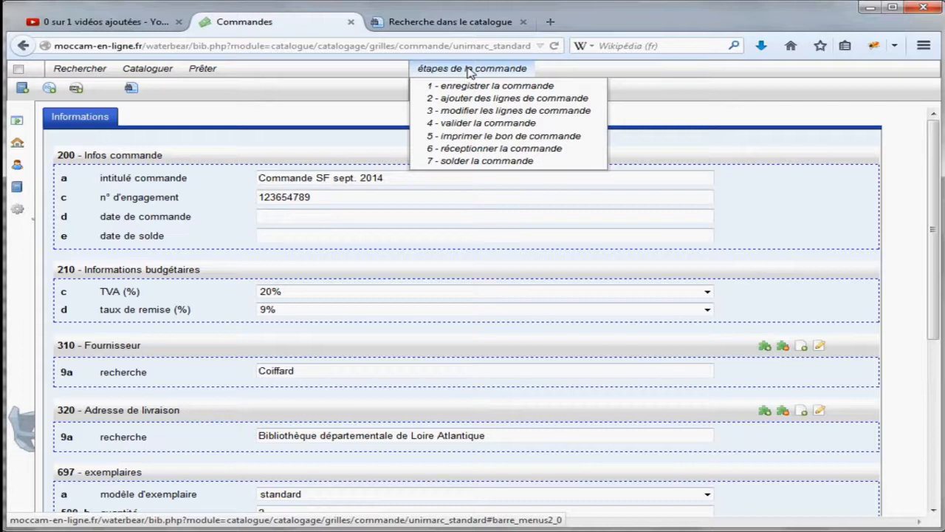
pyautogui.click(466, 111)
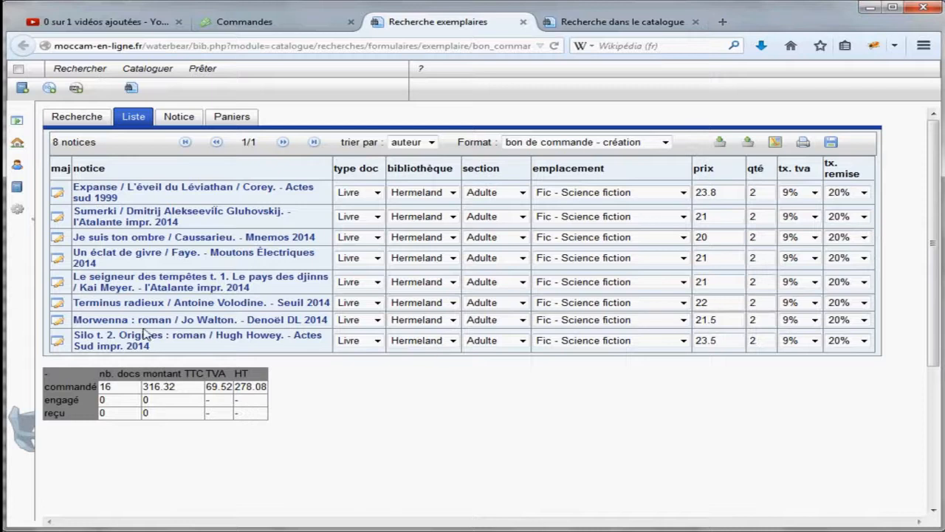
pyautogui.click(453, 258)
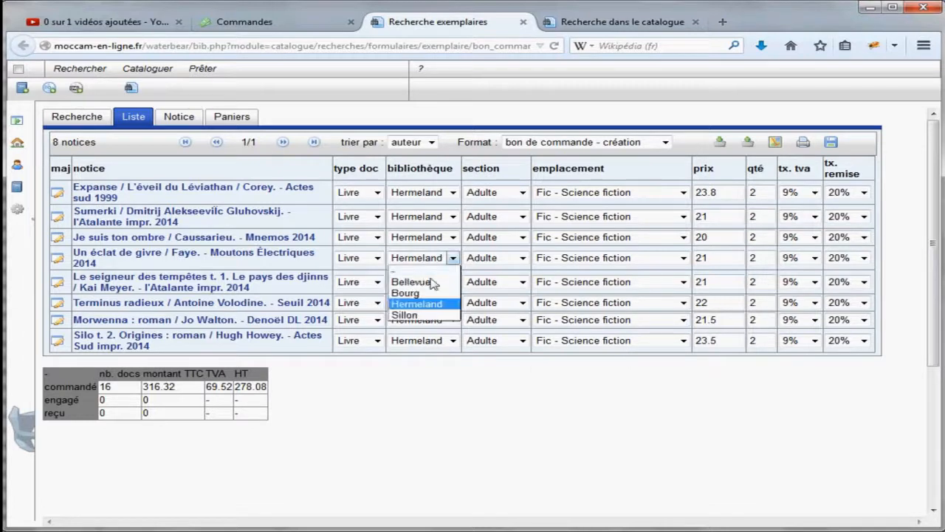
pyautogui.click(432, 291)
pyautogui.click(522, 216)
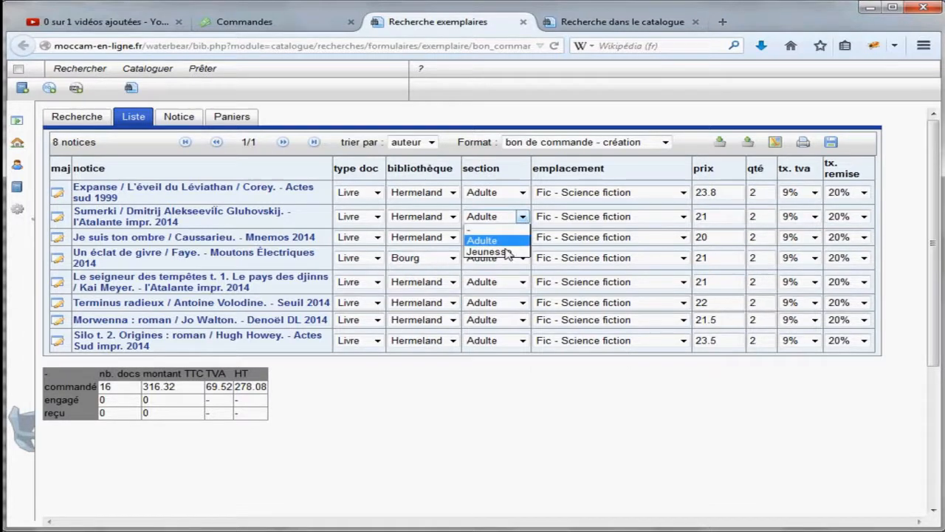
pyautogui.click(508, 255)
# Set the emplacement of Morwenna to Doc - Techniques and that of Expanse / L'éveil du Léviathan to Doc - Généralités.
pyautogui.click(683, 320)
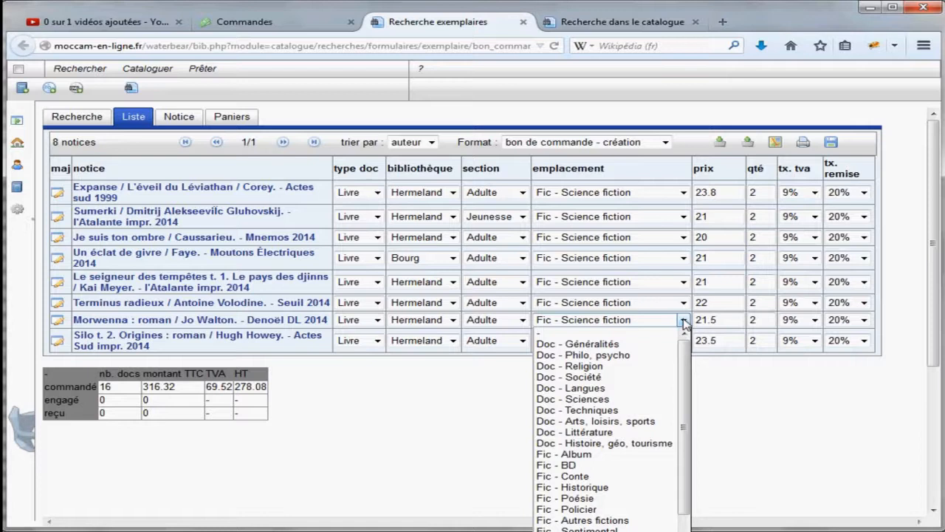
pyautogui.click(654, 410)
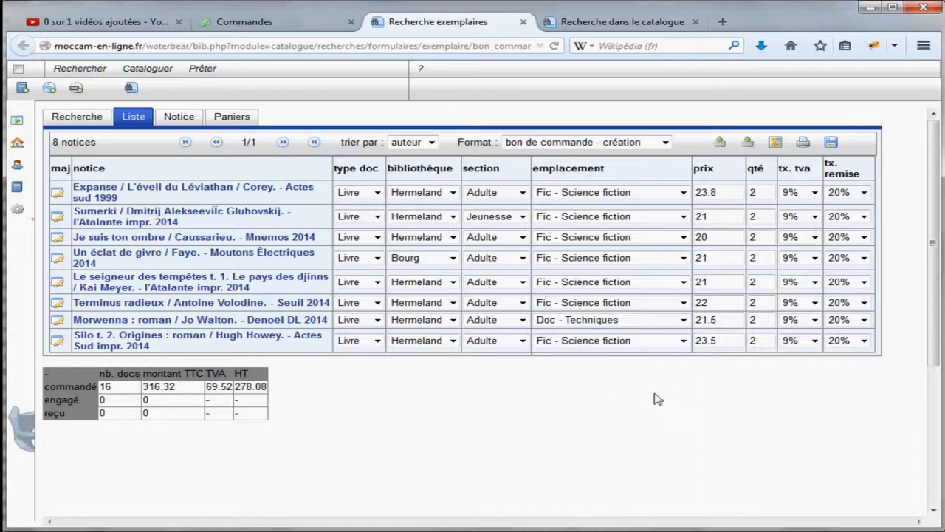
pyautogui.click(683, 192)
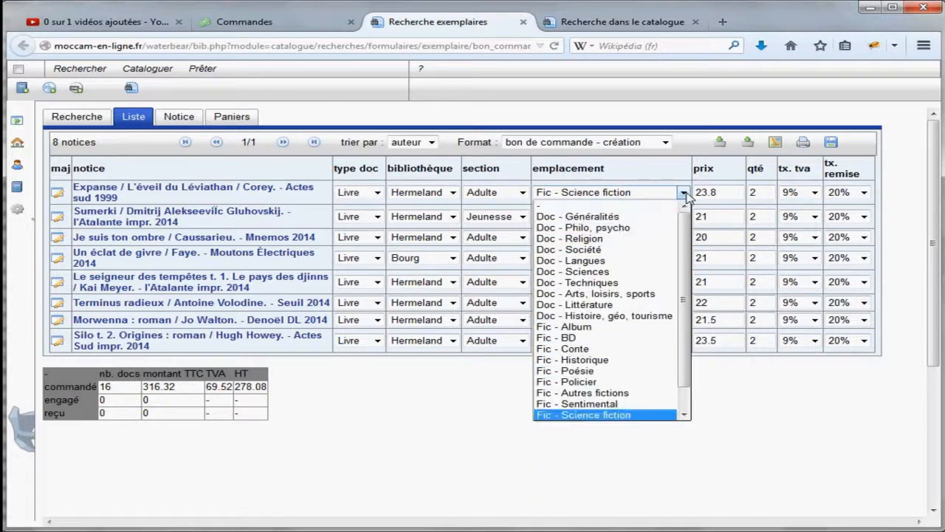
pyautogui.click(621, 219)
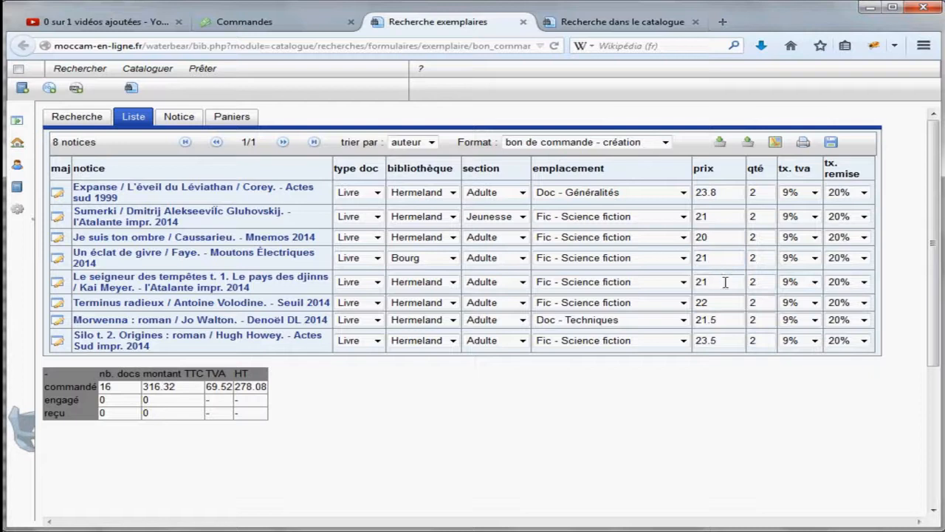
# Set the price of Le seigneur des tempêtes t. 1 to 30 in the order lines.
pyautogui.moveTo(726, 282); pyautogui.dragTo(681, 285)
pyautogui.write('30')
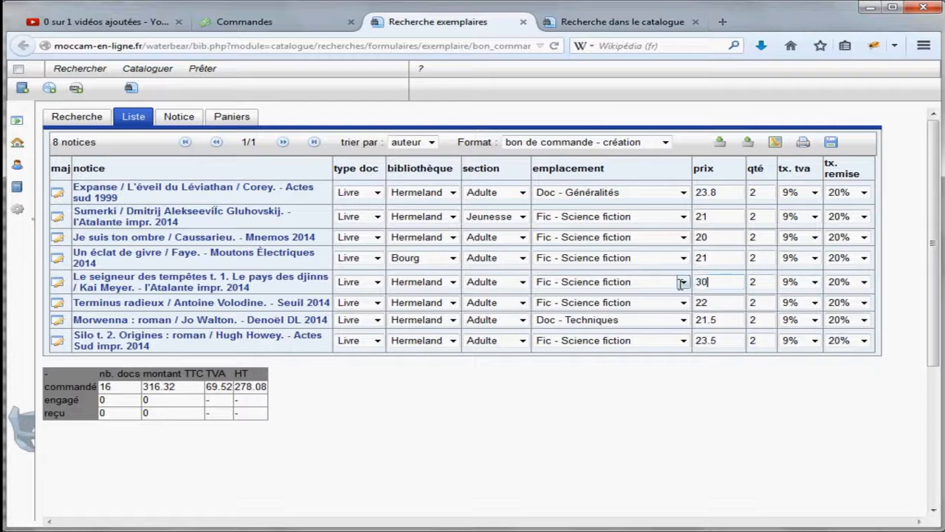
# Set the price of Silo t. 2 to 50 in the order lines.
pyautogui.click(631, 413)
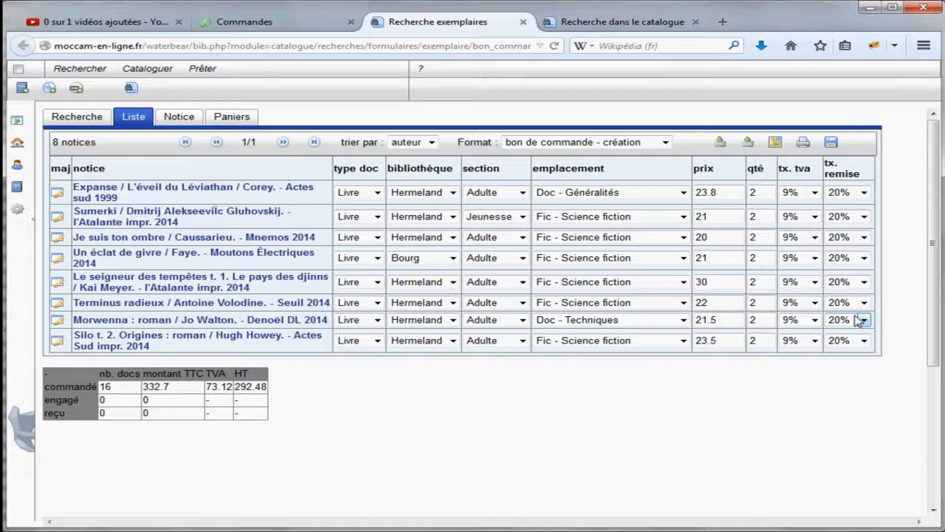
pyautogui.moveTo(736, 340); pyautogui.dragTo(673, 340)
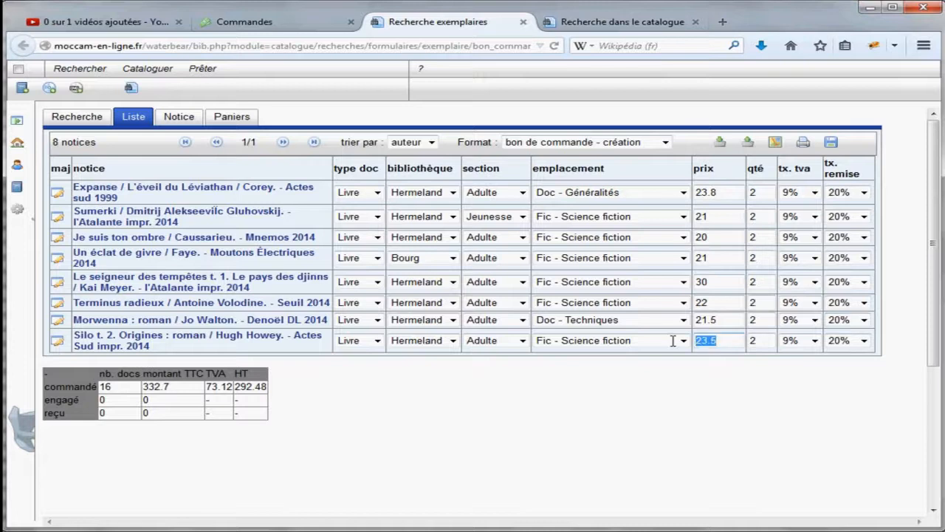
pyautogui.write('50')
pyautogui.click(720, 419)
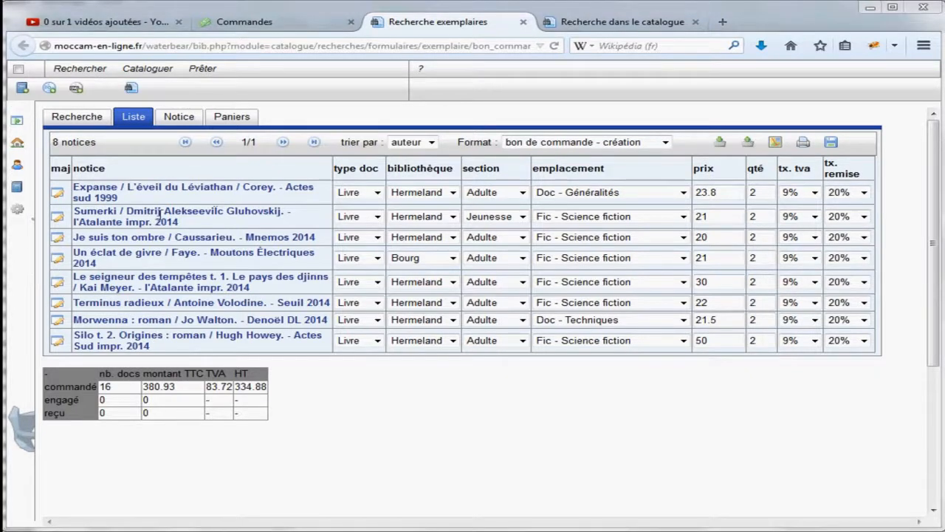
# Open the cataloguing form of Expanse / L'éveil du Léviathan from the order lines, look through its fields and close it.
pyautogui.click(90, 194)
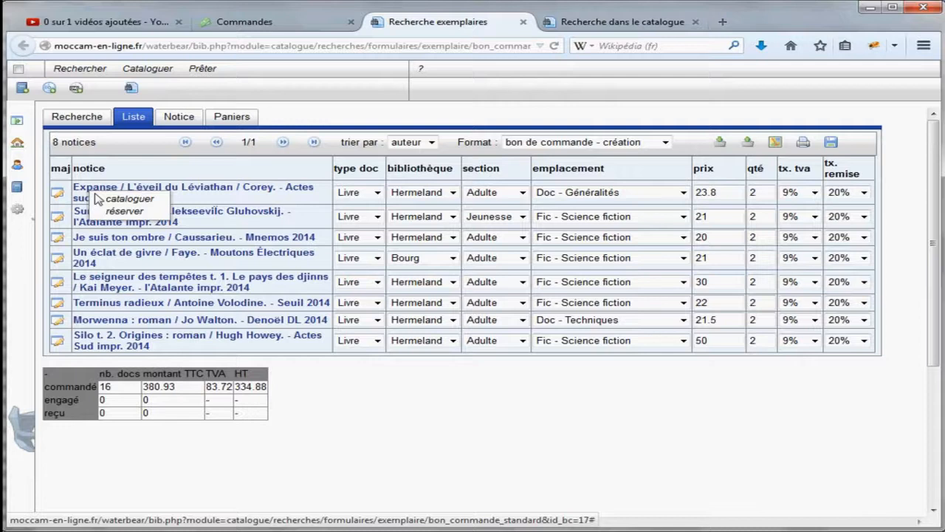
pyautogui.click(208, 298)
pyautogui.rightClick(90, 190)
pyautogui.click(107, 199)
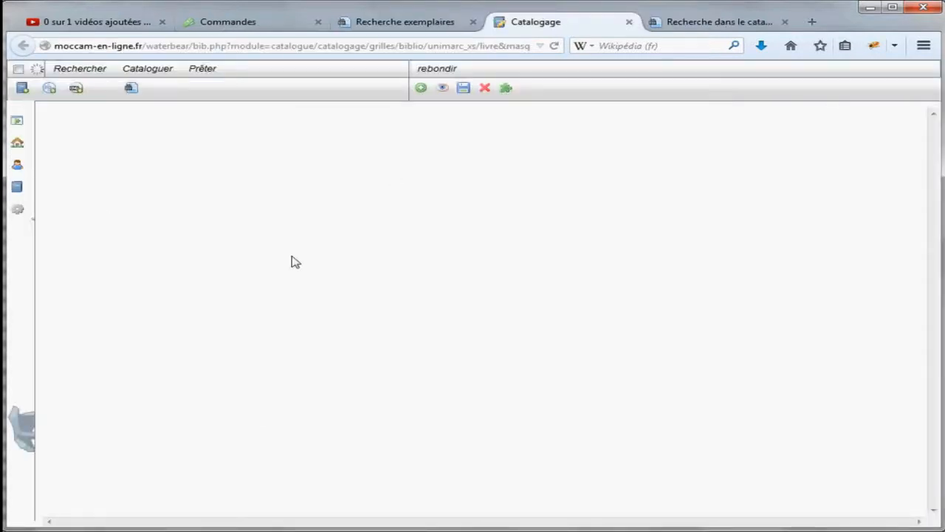
pyautogui.scroll(-1, 334, 390)
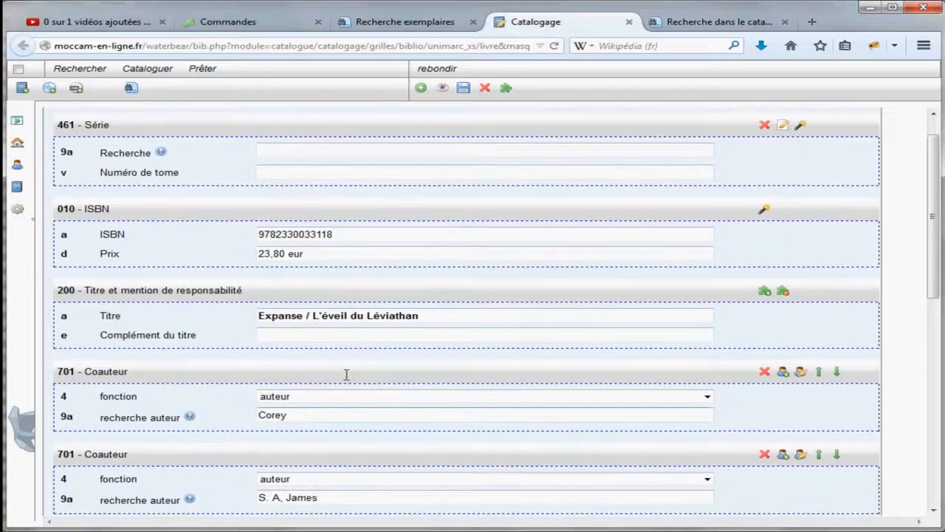
pyautogui.scroll(1, 347, 375)
pyautogui.click(628, 22)
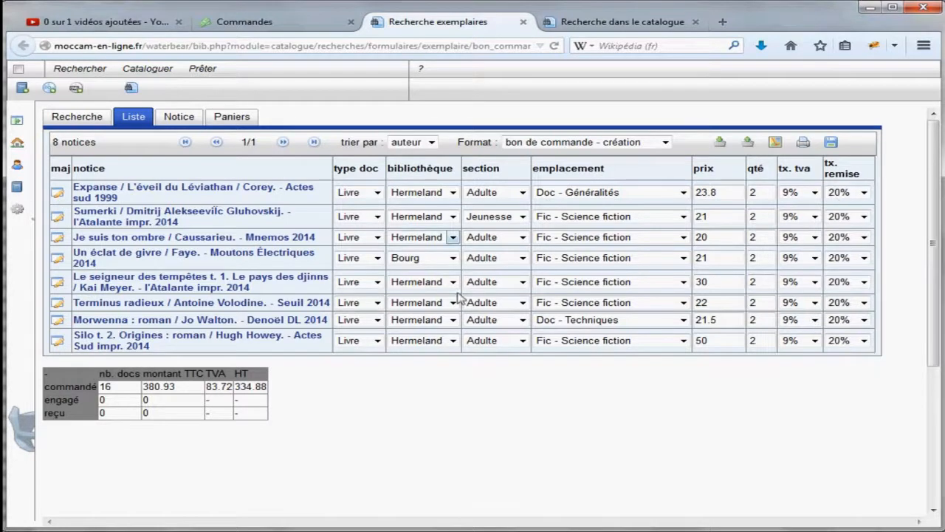
# Close the order lines, validate the Commande SF sept. 2014 order and check its Suivi amounts and quantities.
pyautogui.click(524, 23)
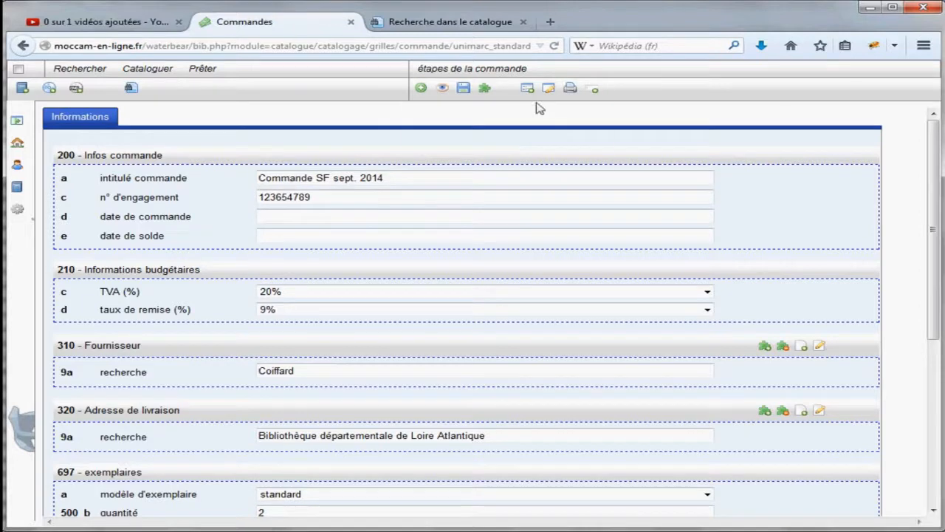
pyautogui.click(473, 68)
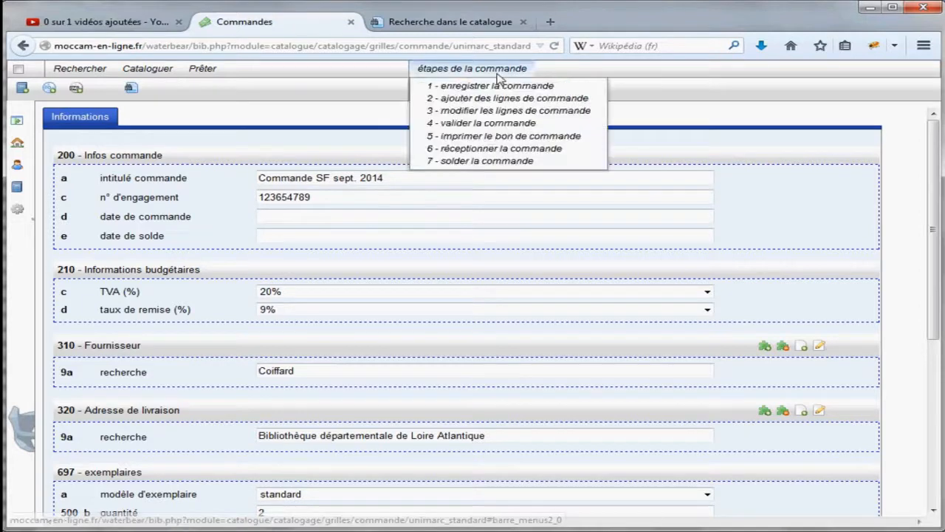
pyautogui.click(471, 124)
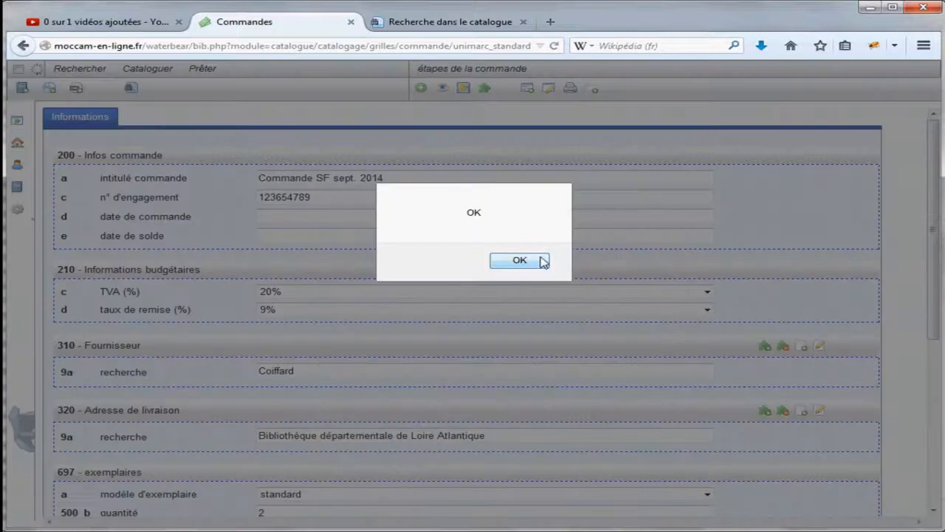
pyautogui.click(519, 260)
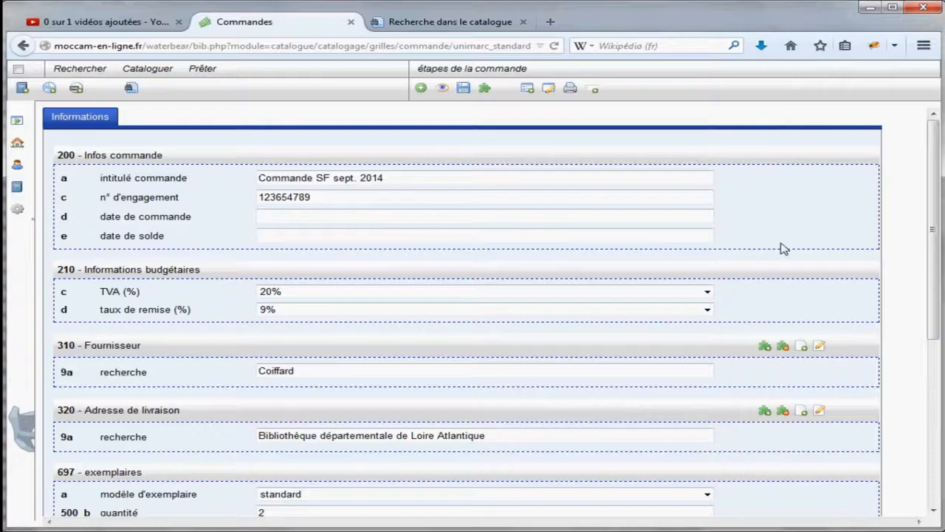
pyautogui.scroll(-1, 783, 249)
pyautogui.scroll(-5, 783, 249)
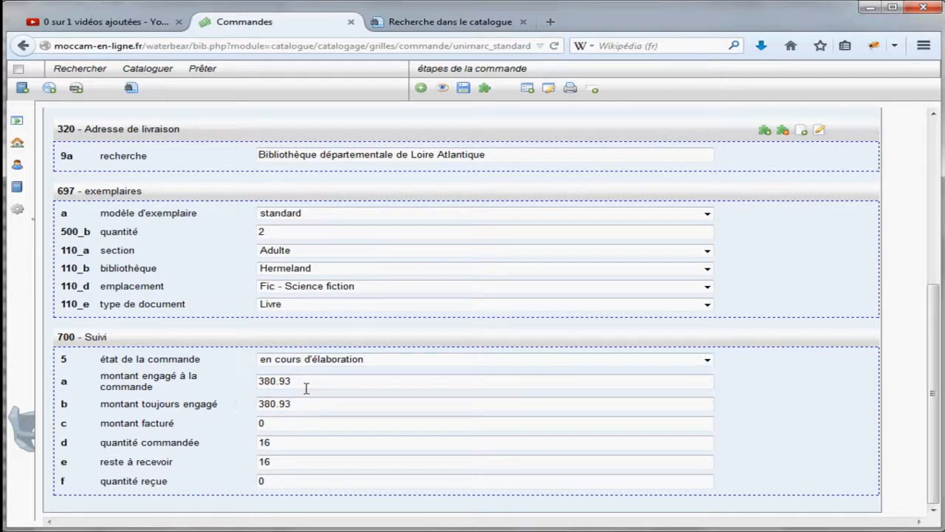
pyautogui.scroll(6, 650, 431)
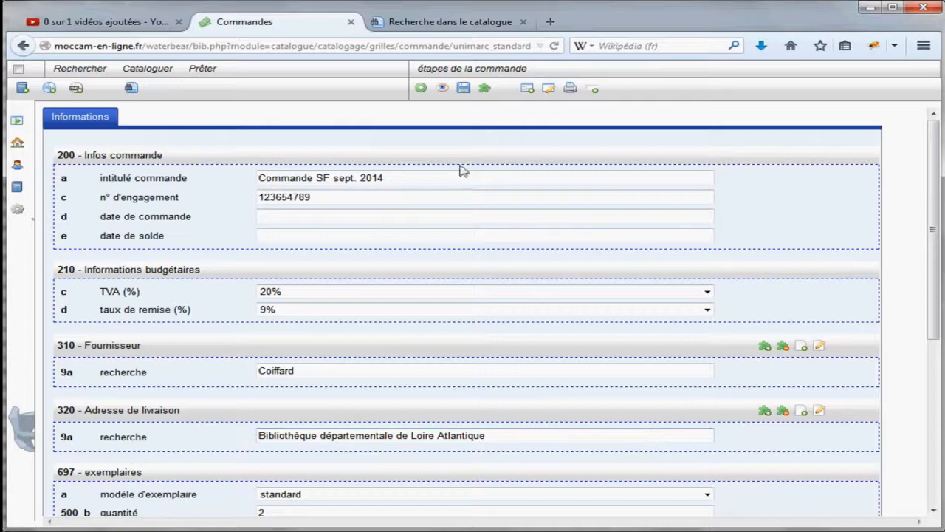
# Generate the printable bon de commande, dismiss the print dialog without printing and return to the order.
pyautogui.moveTo(480, 70)
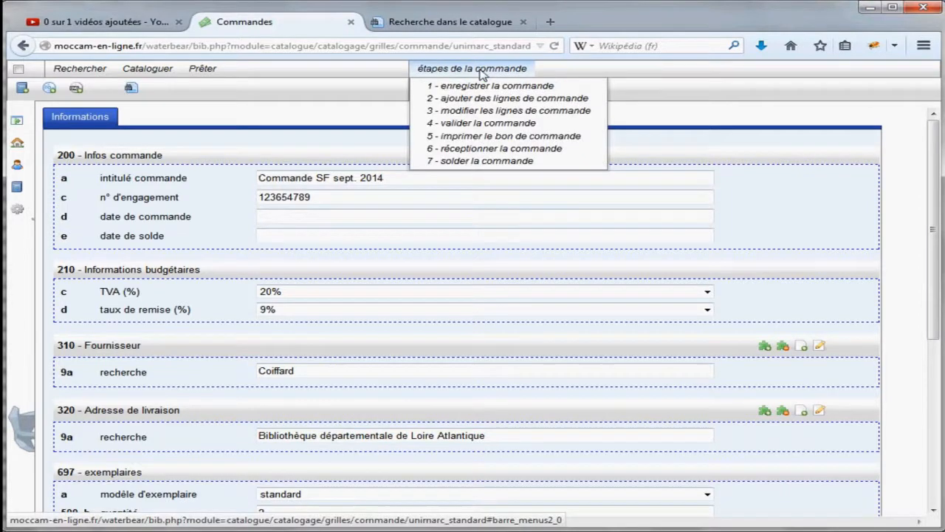
pyautogui.click(475, 141)
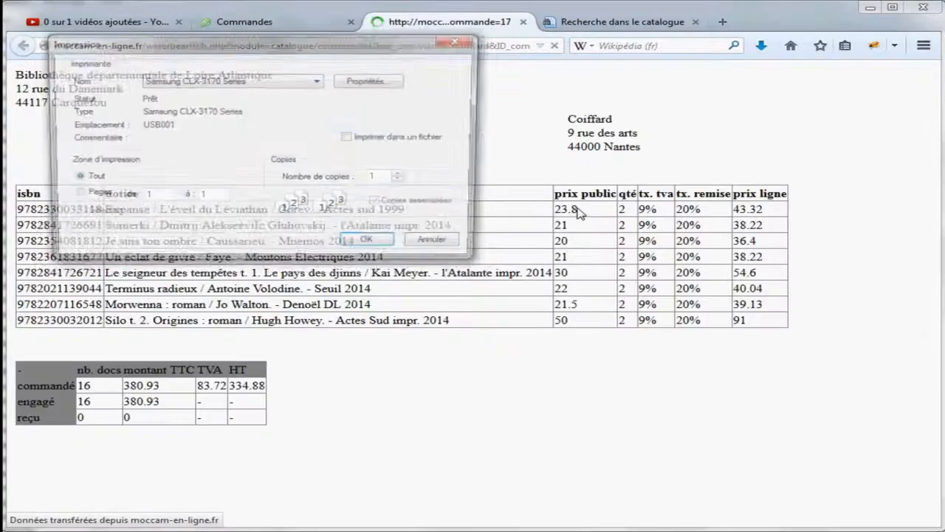
pyautogui.moveTo(328, 47); pyautogui.dragTo(944, 376)
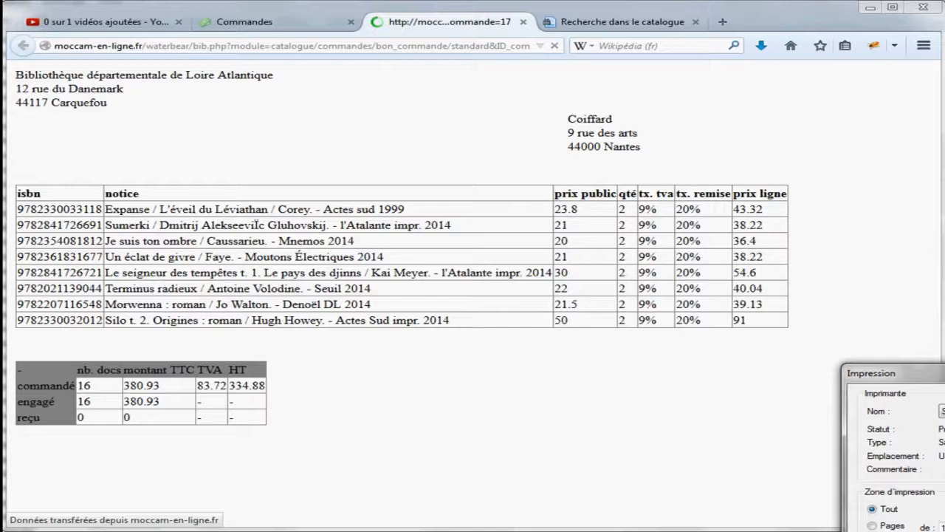
pyautogui.moveTo(886, 373); pyautogui.dragTo(362, 208)
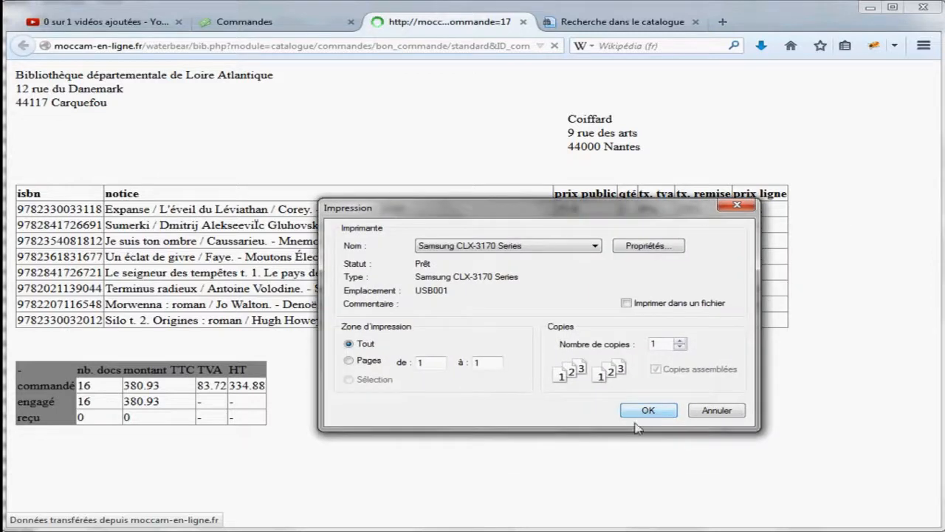
pyautogui.click(717, 412)
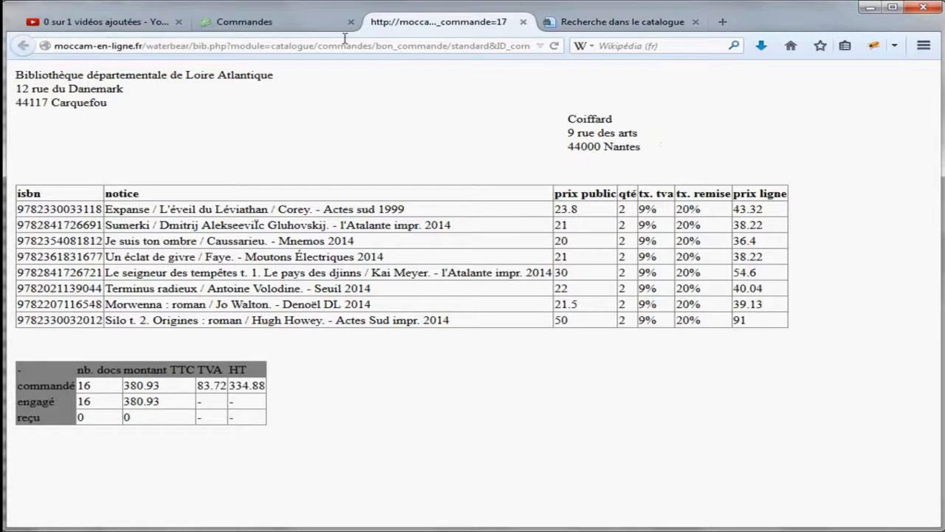
pyautogui.click(289, 30)
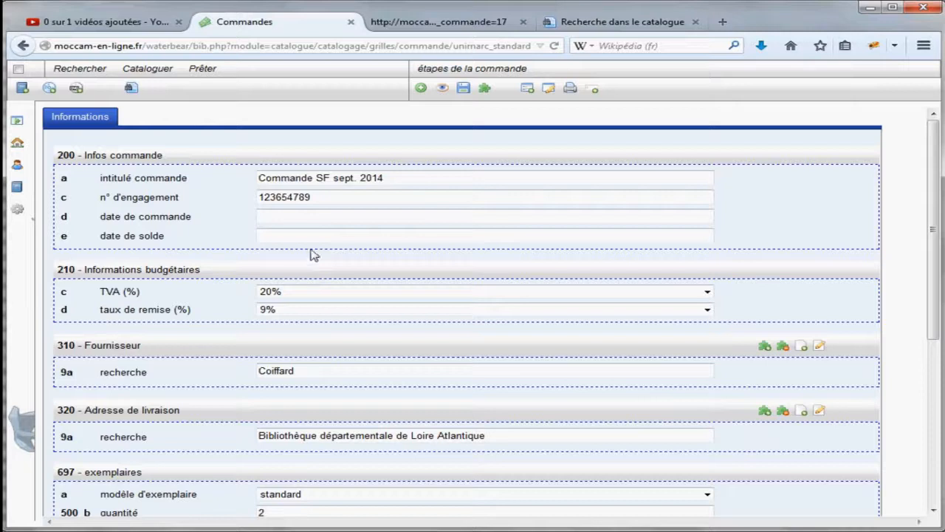
# Go back to the home page and run an order search with no name criterion to list all orders.
pyautogui.click(473, 70)
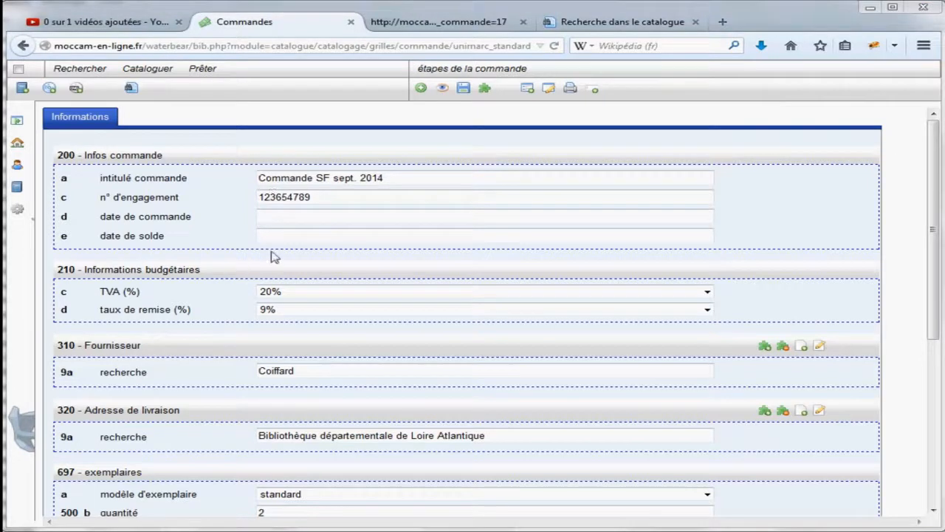
pyautogui.click(19, 144)
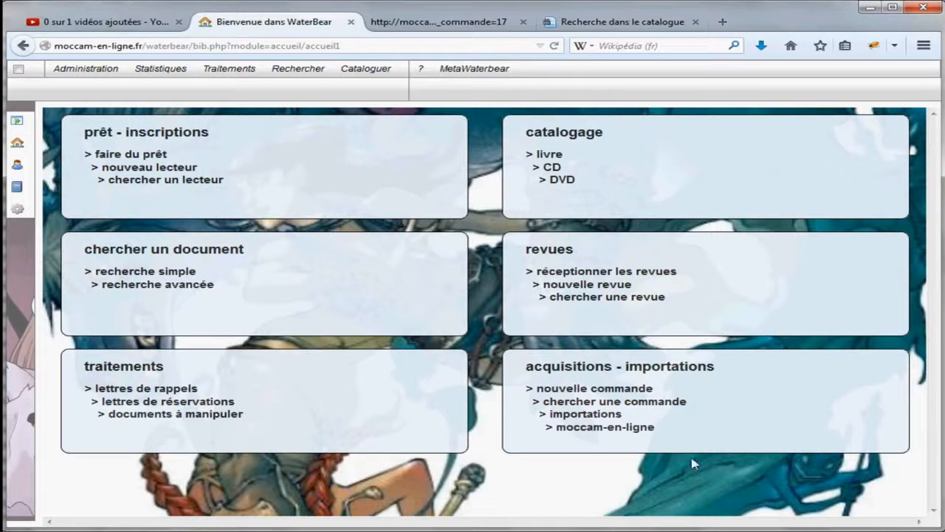
pyautogui.click(610, 407)
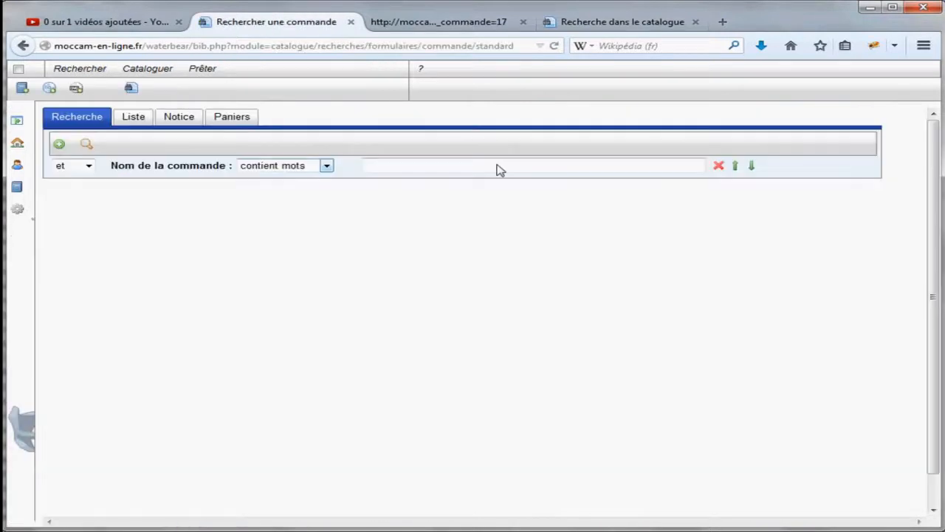
pyautogui.click(493, 167)
pyautogui.click(61, 146)
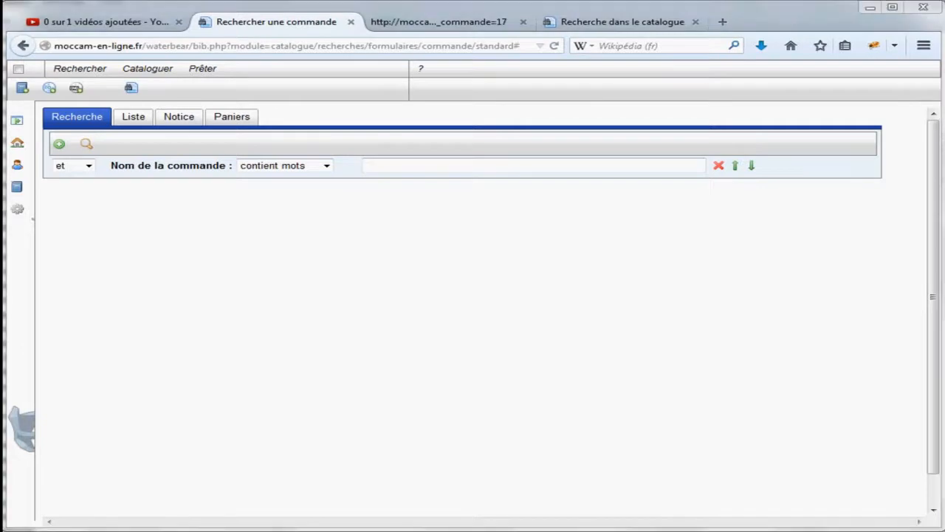
pyautogui.click(89, 148)
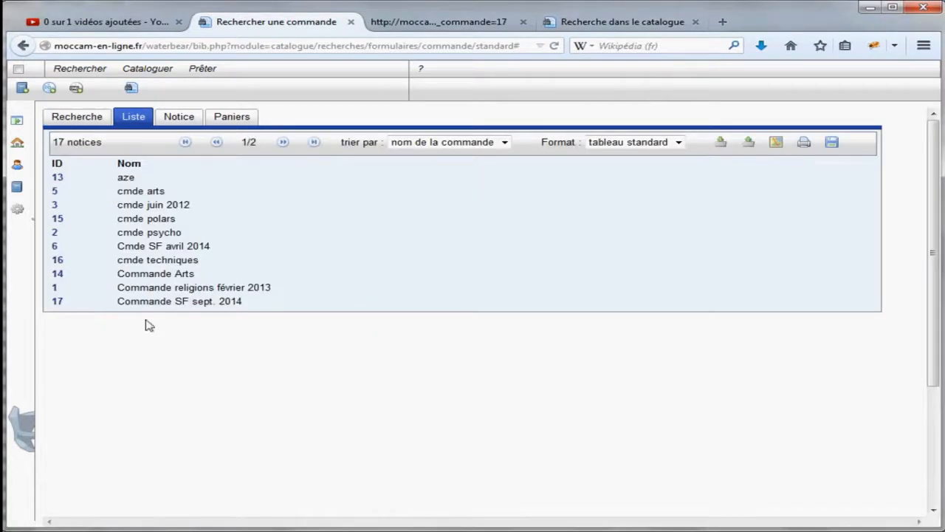
# Open the Commande SF sept. 2014 order from the list for cataloguing and start its reception.
pyautogui.click(57, 301)
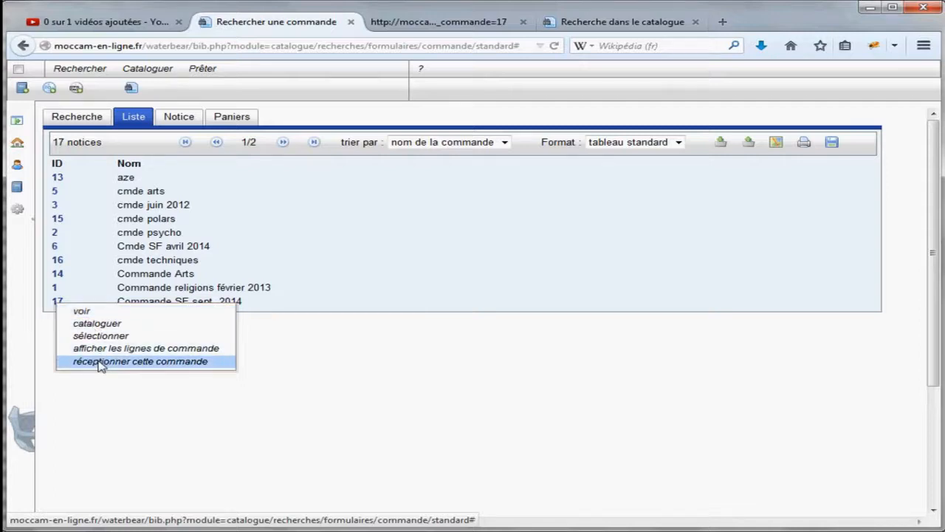
pyautogui.click(94, 325)
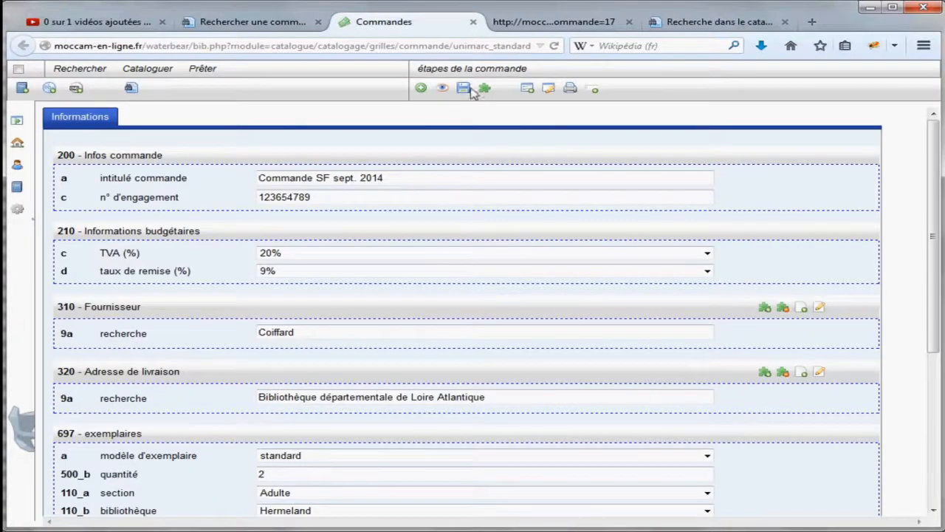
pyautogui.click(455, 70)
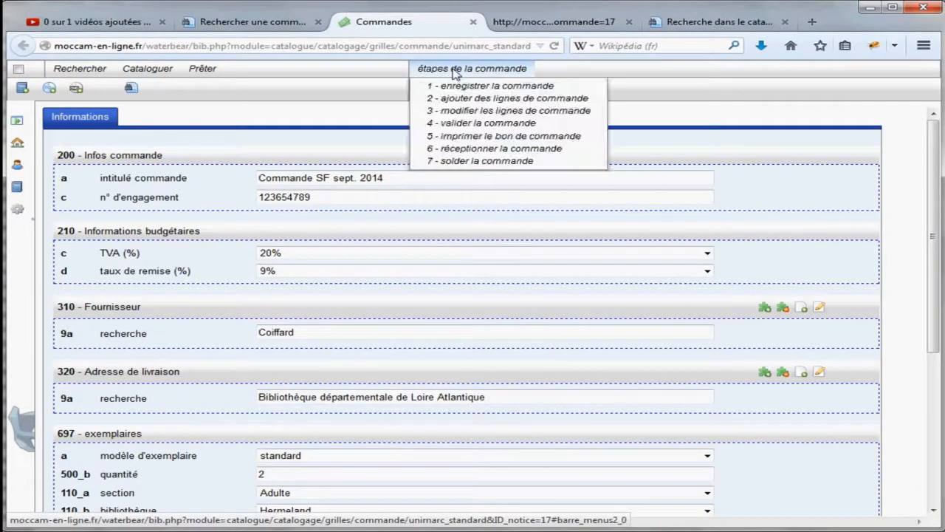
pyautogui.click(470, 150)
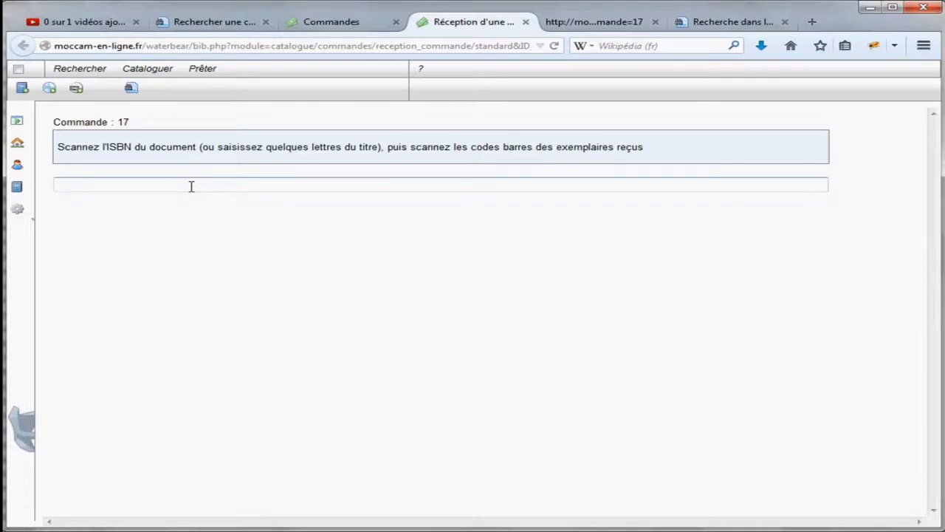
pyautogui.write('9782330033118')
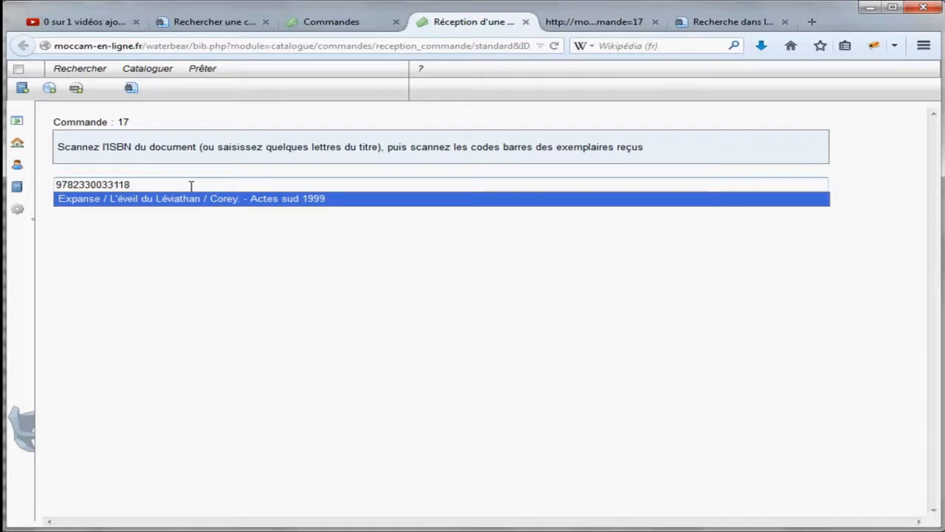
pyautogui.press('Return')
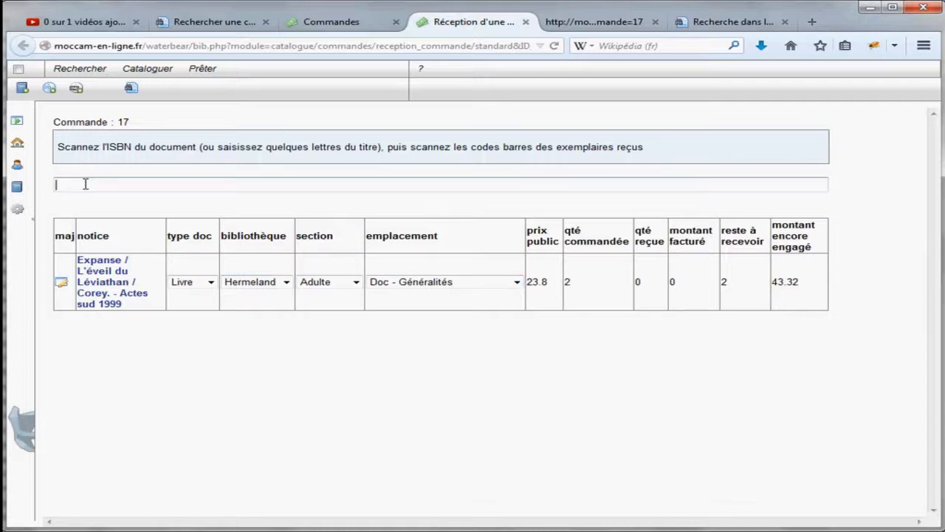
pyautogui.write('40712365')
pyautogui.press('Return')
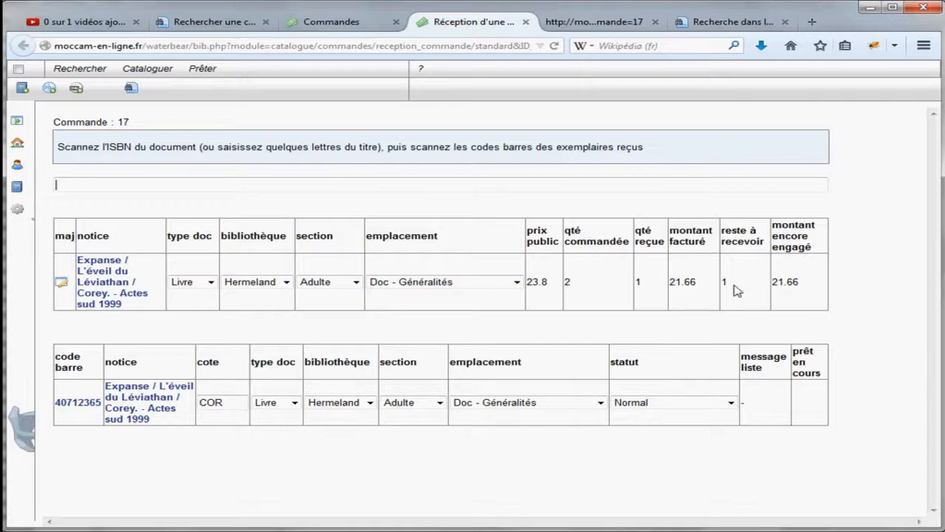
# Receive the second copy of Expanse / L'éveil du Léviathan with barcode 40712364 and review the received copies.
pyautogui.click(137, 180)
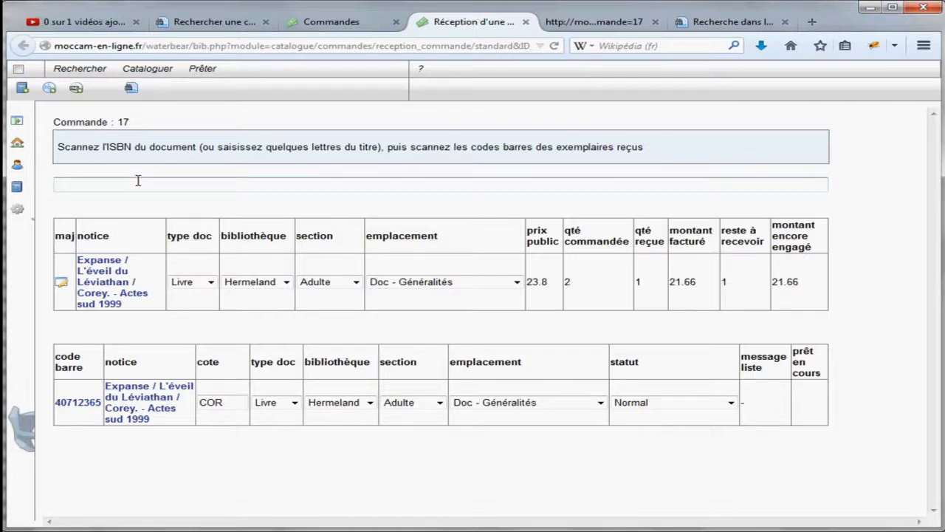
pyautogui.write('4071')
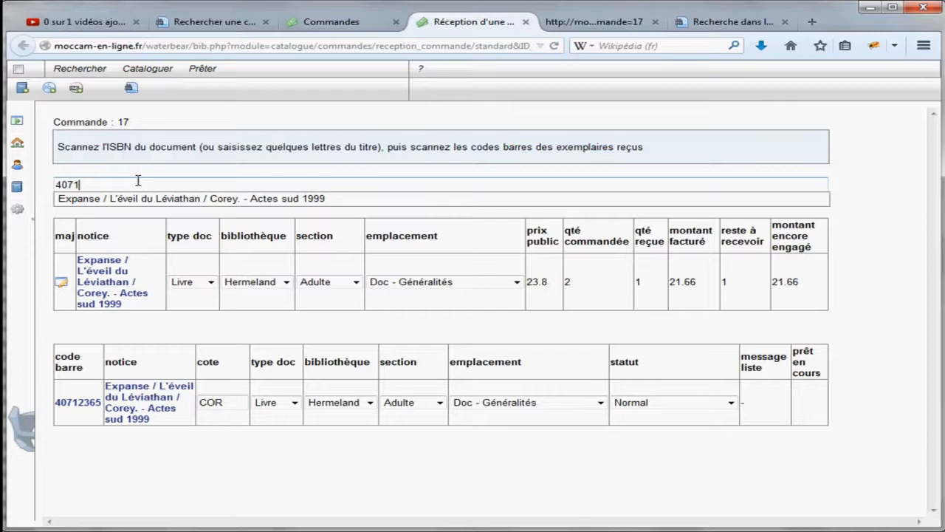
pyautogui.write('2364')
pyautogui.press('Return')
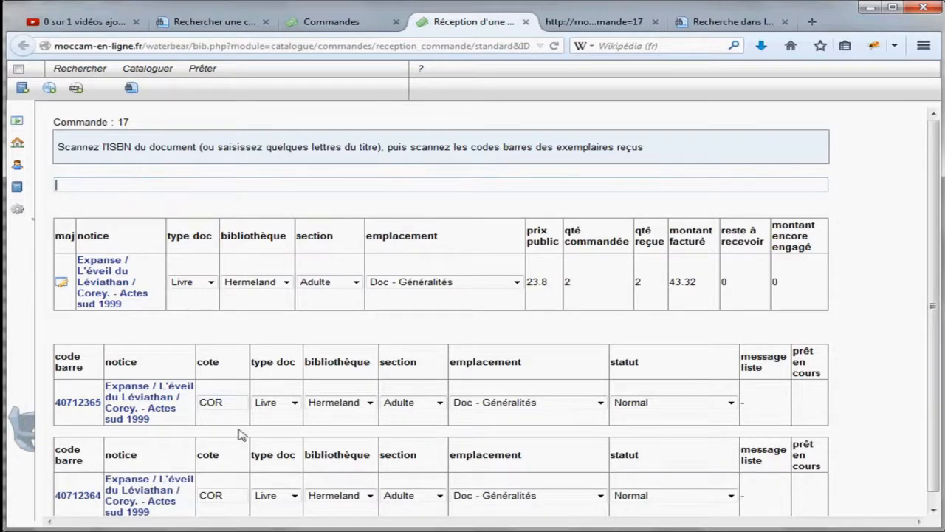
pyautogui.scroll(-1, 238, 434)
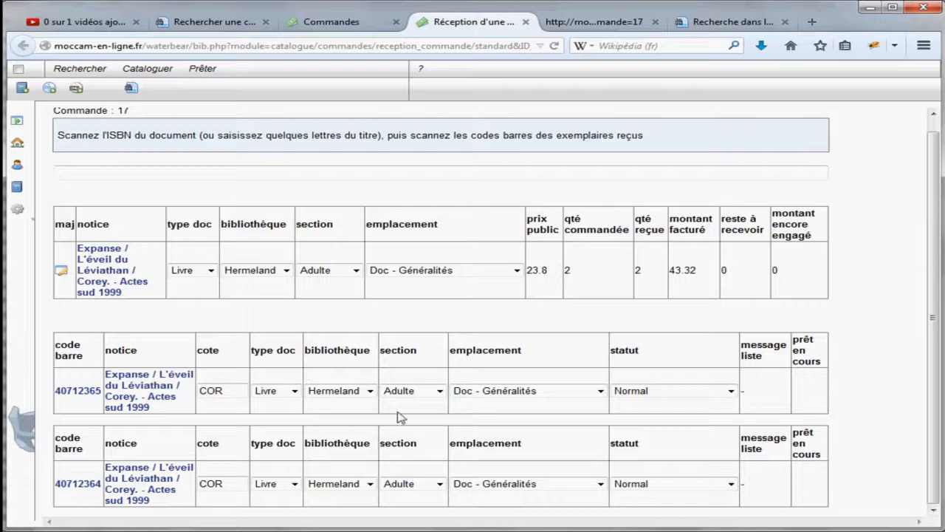
# Assign the received copy with barcode 40712364 to the Bellevue library.
pyautogui.click(370, 485)
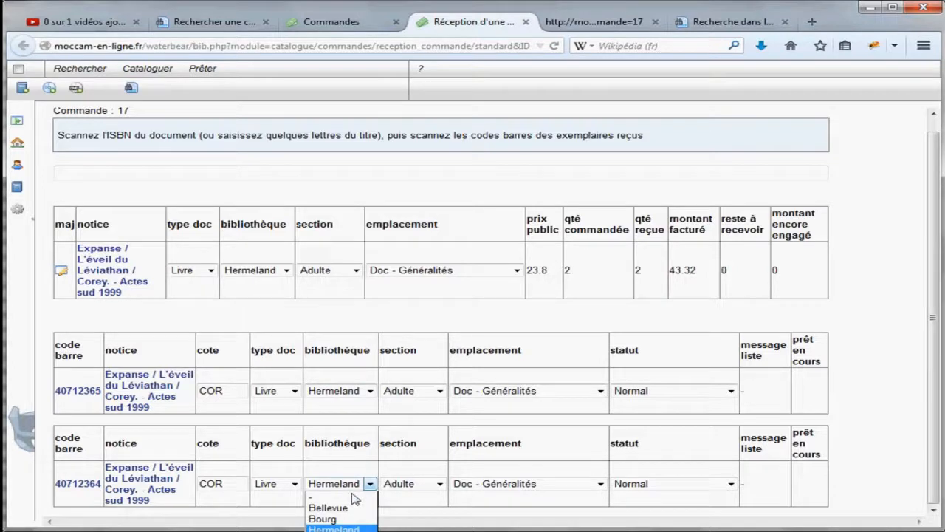
pyautogui.click(331, 508)
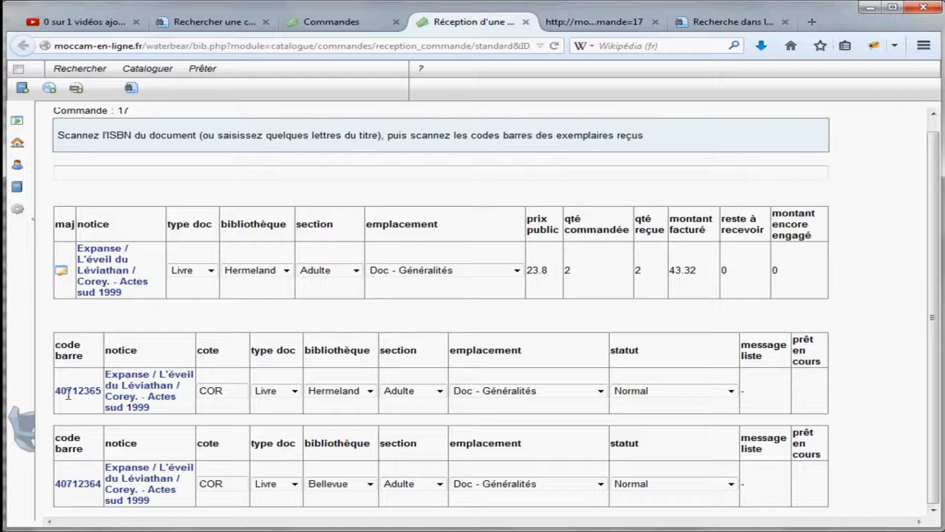
pyautogui.click(136, 385)
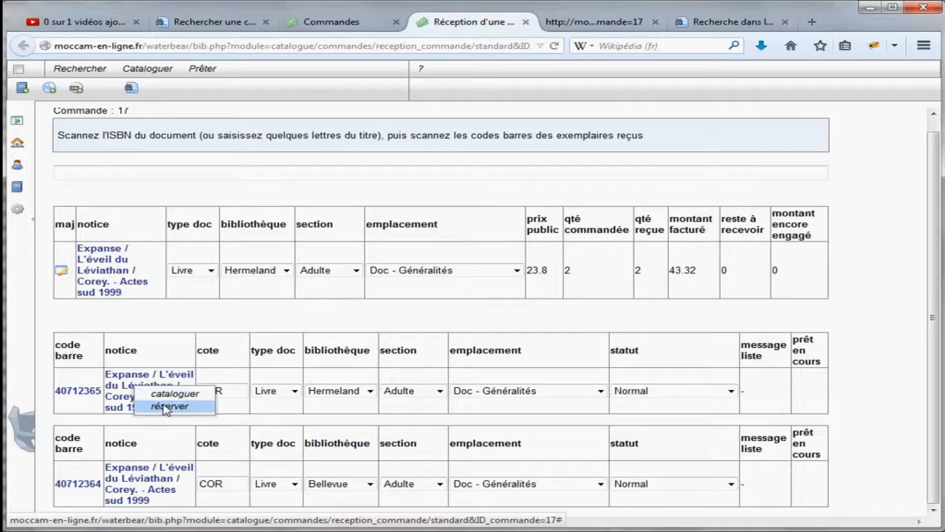
pyautogui.click(170, 353)
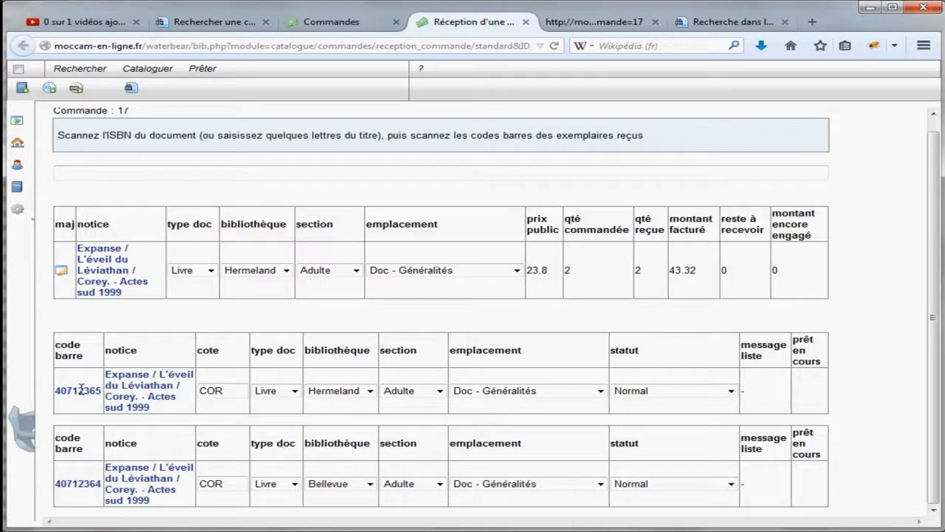
pyautogui.rightClick(70, 391)
pyautogui.click(165, 356)
pyautogui.click(105, 172)
pyautogui.click(122, 173)
pyautogui.write('9782841726691')
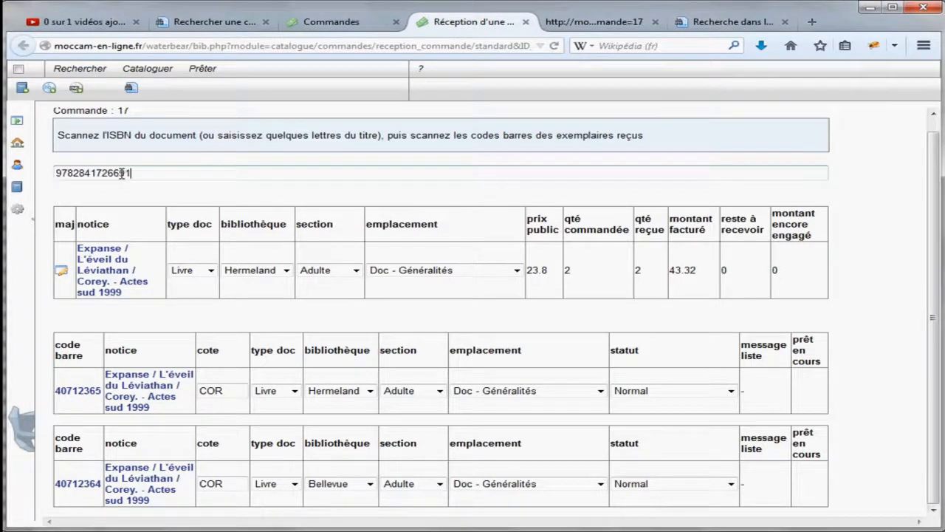
pyautogui.press('Return')
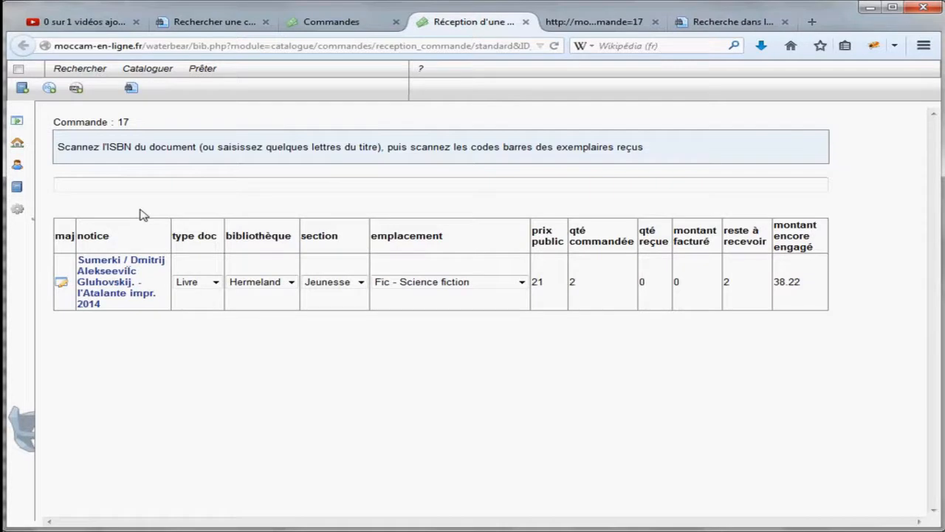
pyautogui.write('407')
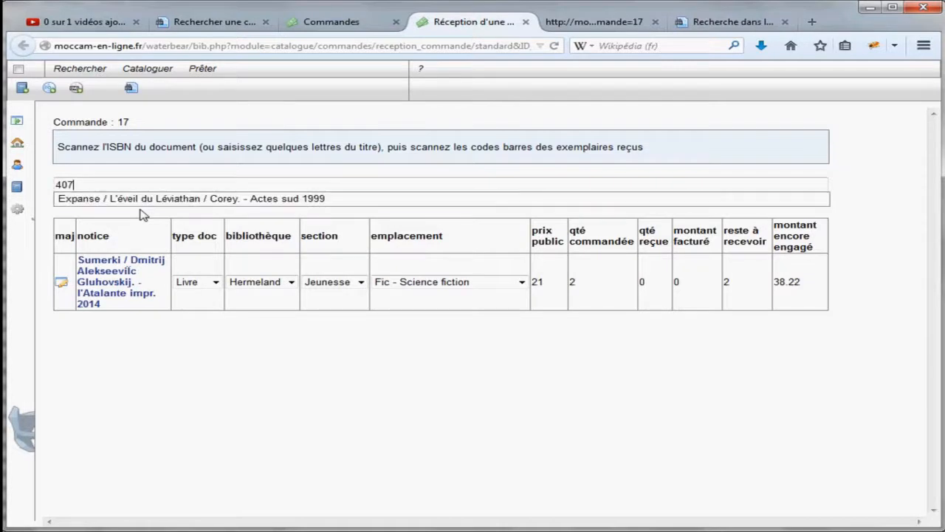
pyautogui.write('36589')
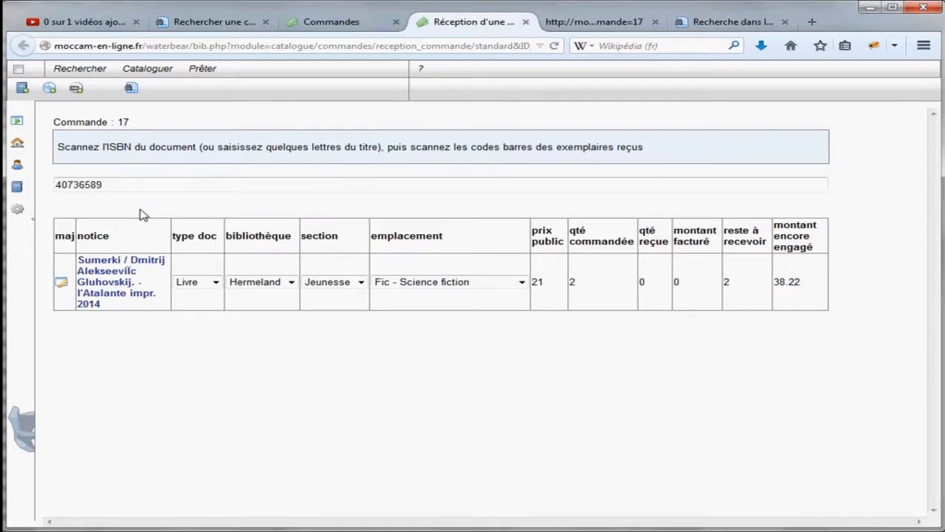
pyautogui.press('Return')
pyautogui.write('40765894')
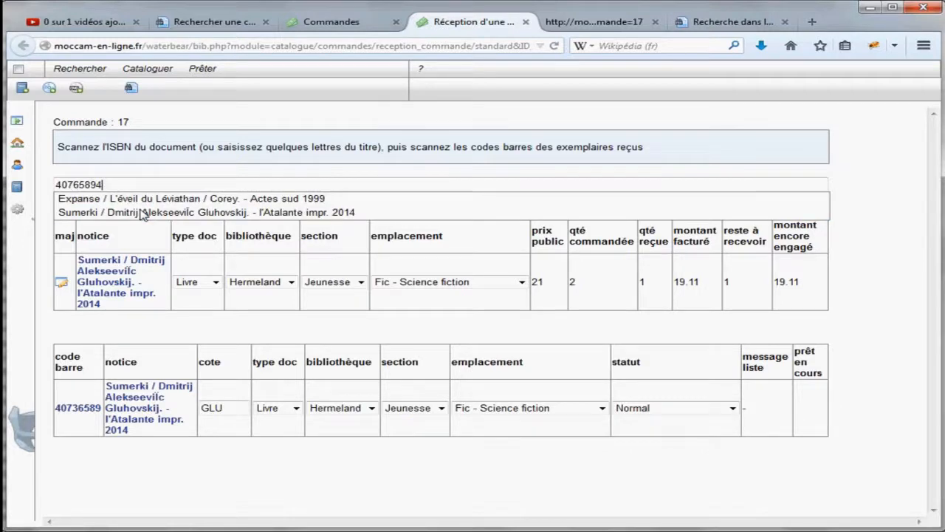
pyautogui.press('Return')
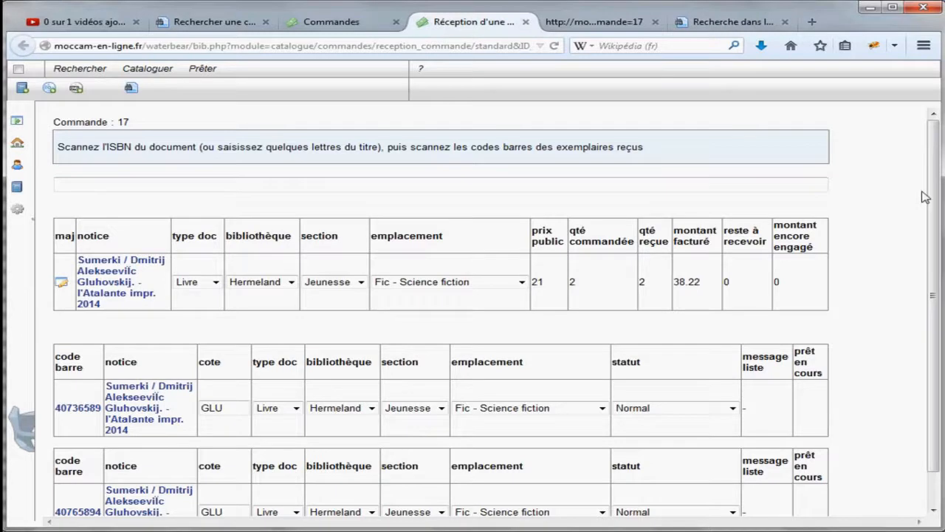
# Find Un éclat de givre in the order reception by the title letters "ec" and select it.
pyautogui.click(240, 185)
pyautogui.write('e')
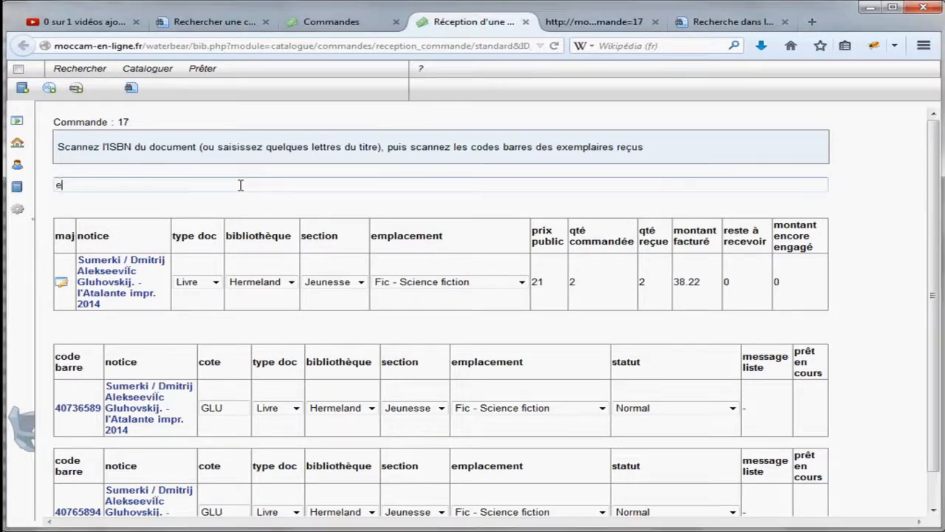
pyautogui.write('c')
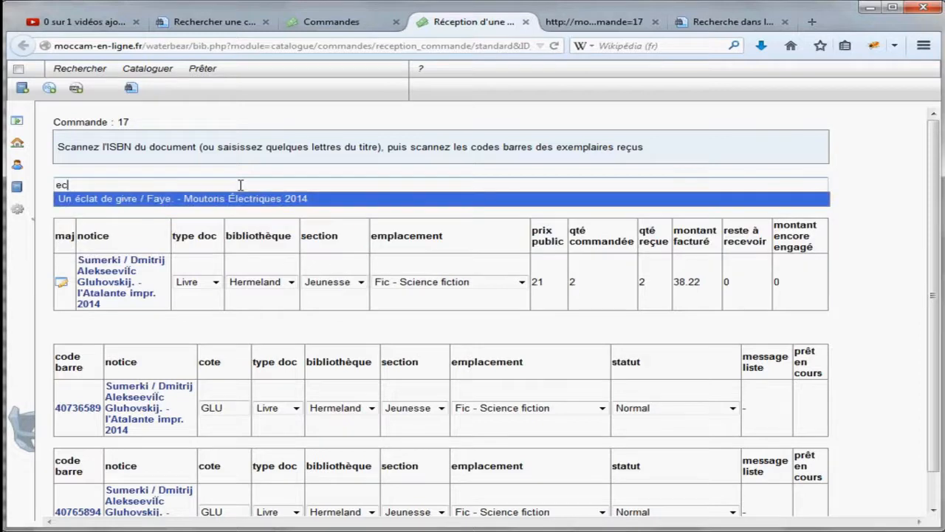
pyautogui.click(104, 201)
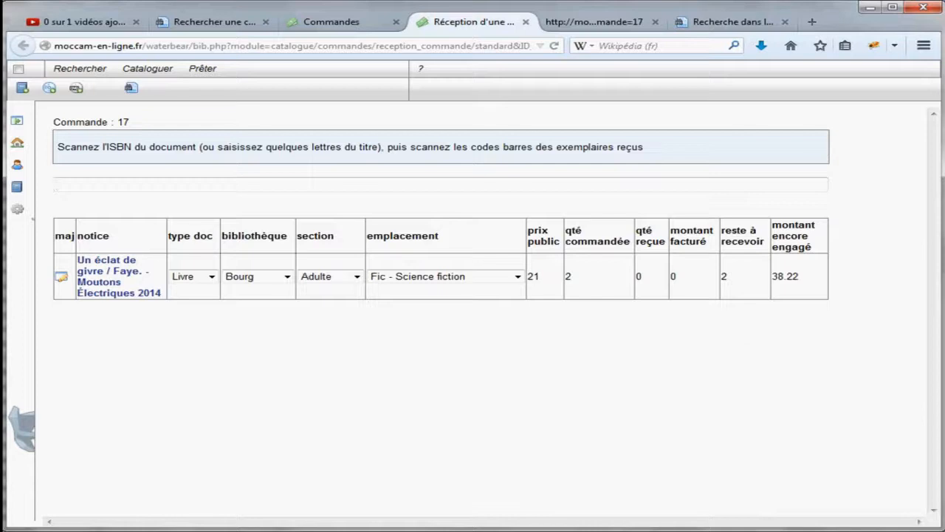
# Close the reception page and list the order's lines in the bon de commande - suivi format.
pyautogui.click(527, 22)
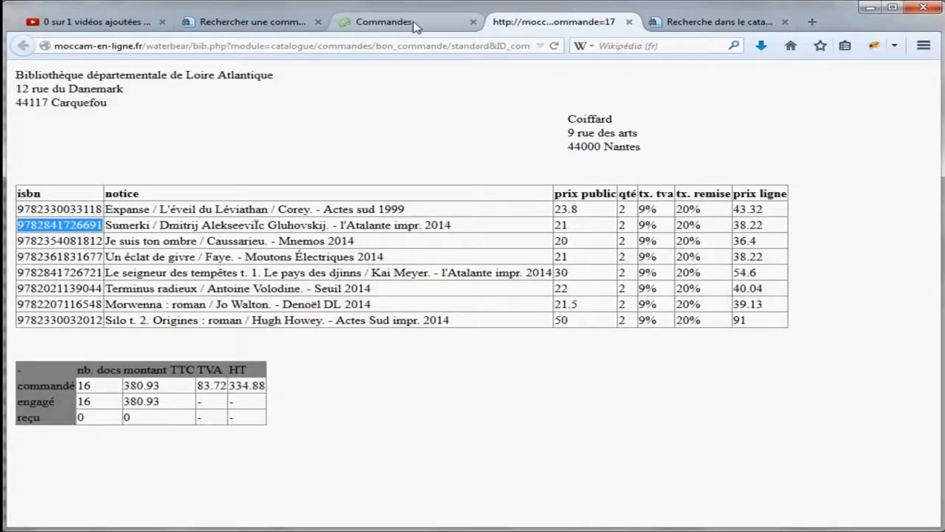
pyautogui.click(412, 26)
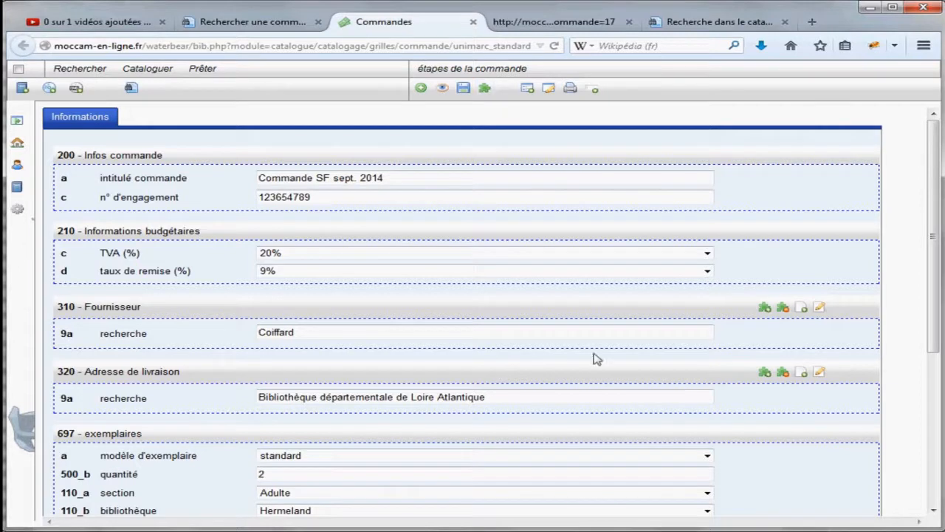
pyautogui.click(476, 70)
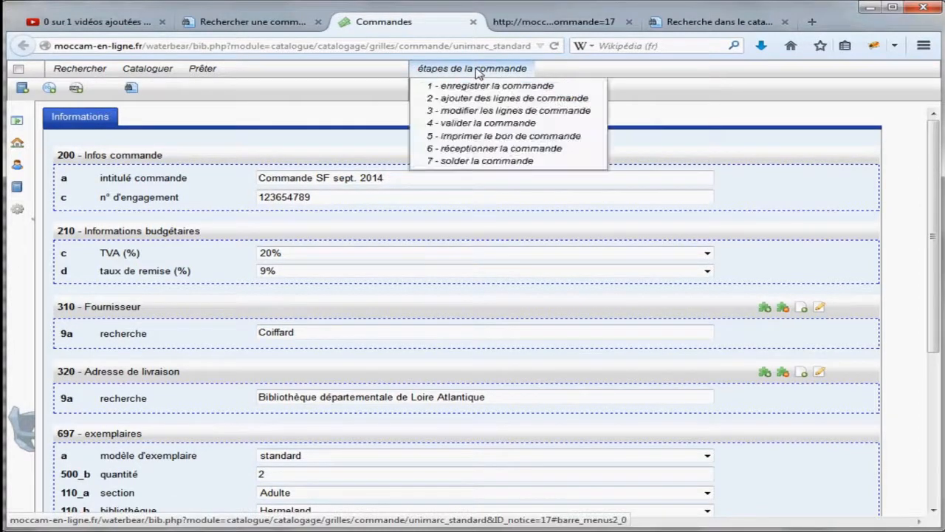
pyautogui.click(484, 113)
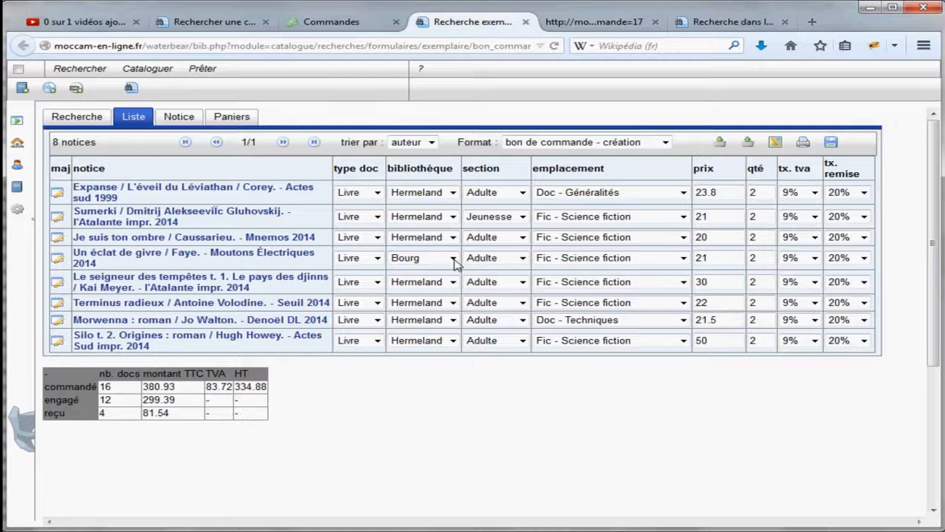
pyautogui.click(664, 143)
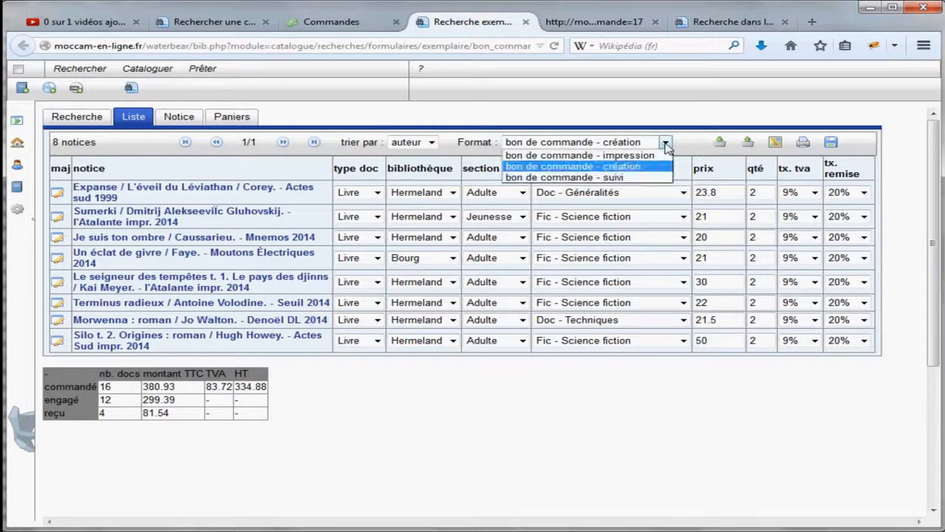
pyautogui.click(571, 177)
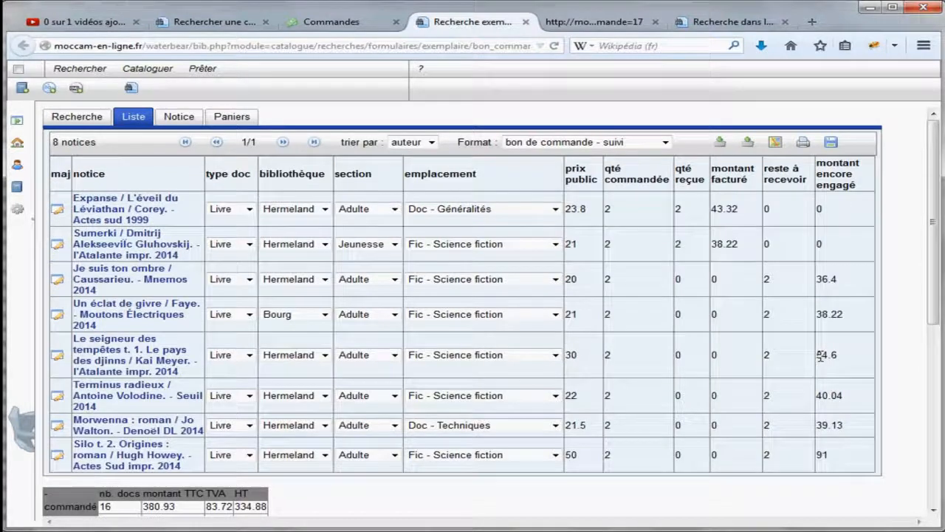
# Examine the ordered, received and committed quantities and amounts per line and in the order's summary table.
pyautogui.scroll(-1, 821, 357)
pyautogui.scroll(1, 820, 356)
pyautogui.scroll(-3, 173, 433)
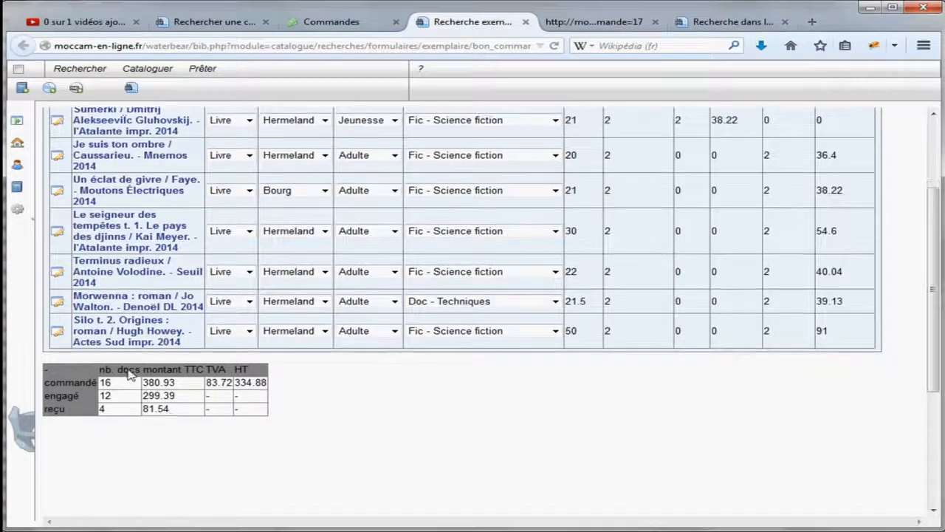
pyautogui.doubleClick(106, 382)
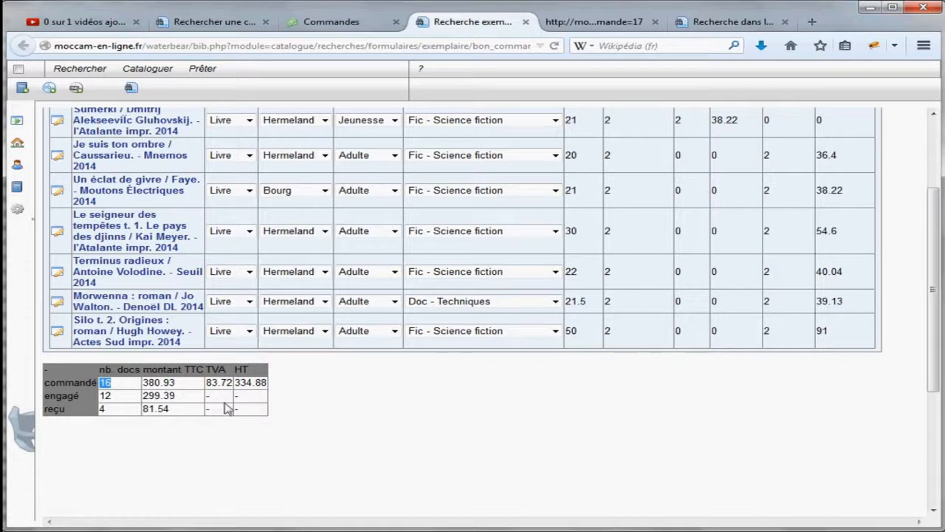
pyautogui.click(111, 399)
pyautogui.scroll(2, 578, 443)
pyautogui.scroll(1, 743, 274)
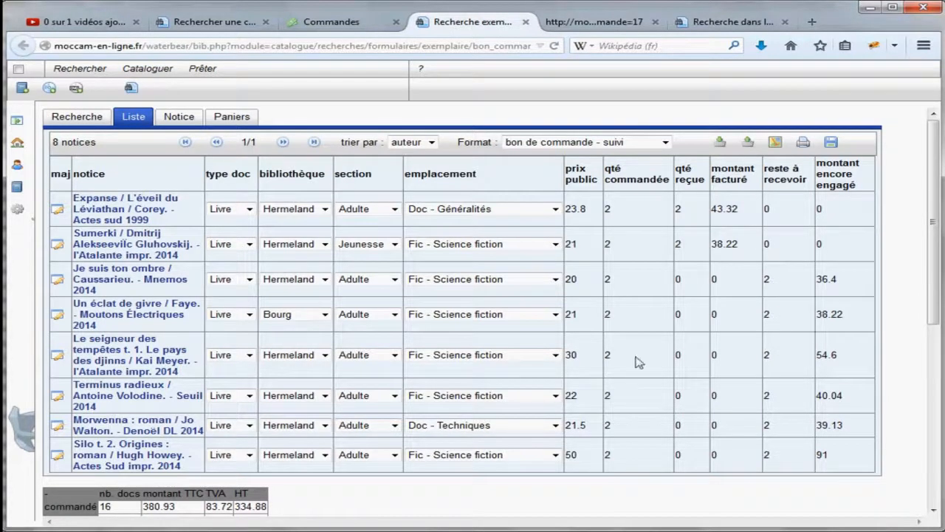
pyautogui.scroll(-1, 600, 370)
pyautogui.scroll(-1, 600, 369)
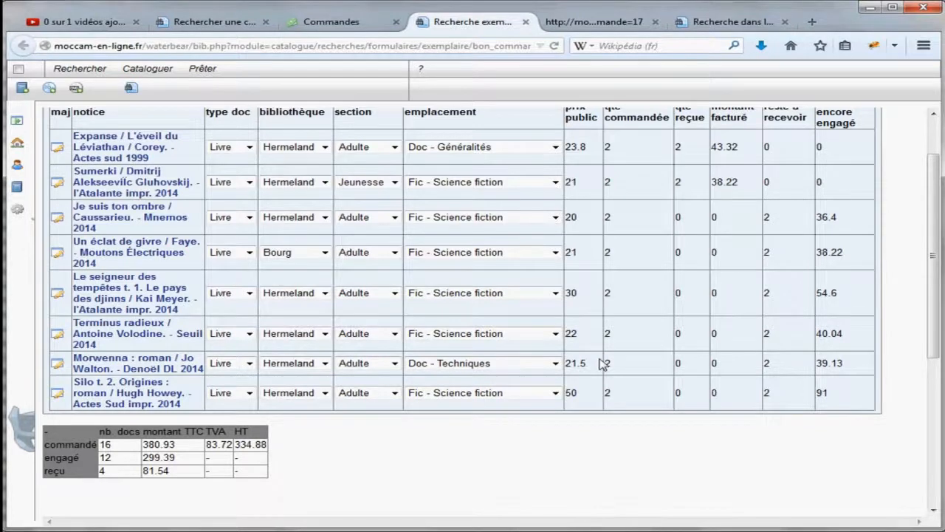
pyautogui.scroll(2, 602, 364)
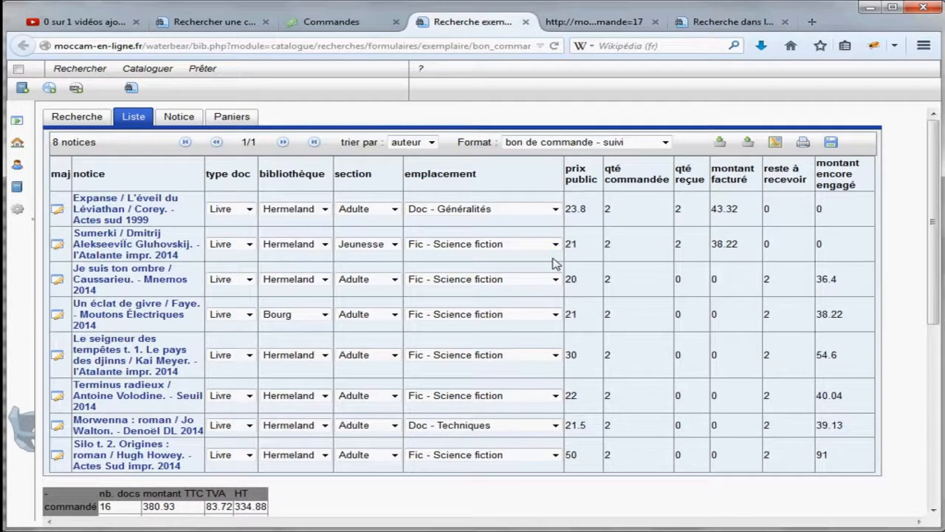
# Close the order lines list, settle the Commande SF sept. 2014 order (solder la commande) and check its Suivi fields.
pyautogui.click(526, 23)
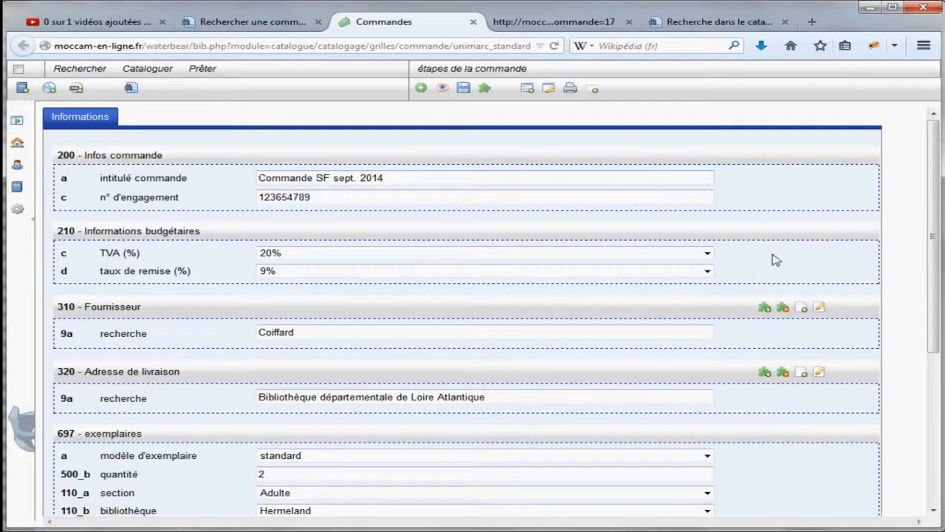
pyautogui.scroll(-2, 572, 268)
pyautogui.scroll(2, 572, 268)
pyautogui.click(460, 68)
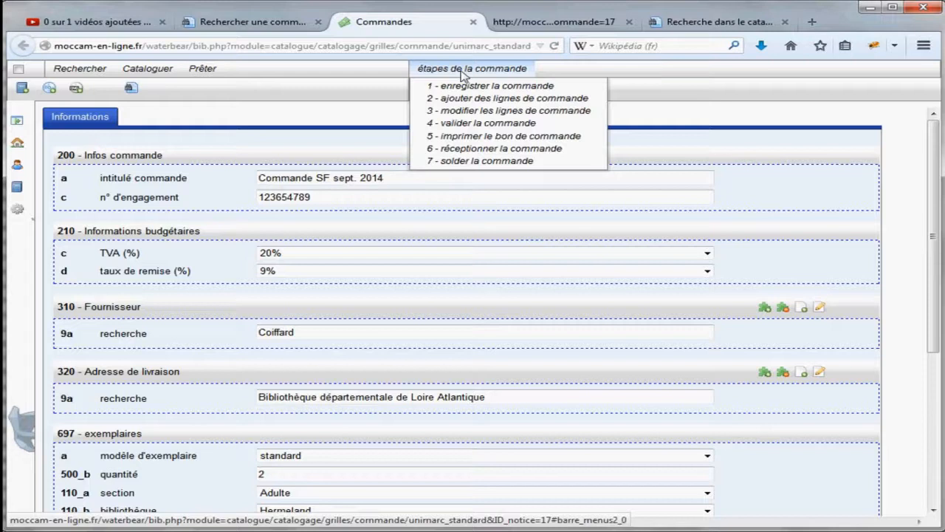
pyautogui.click(481, 162)
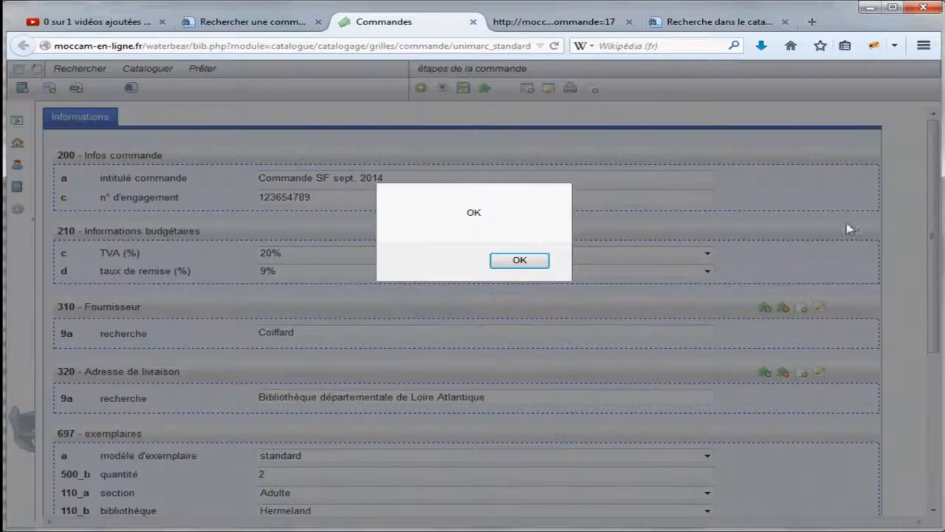
pyautogui.click(521, 261)
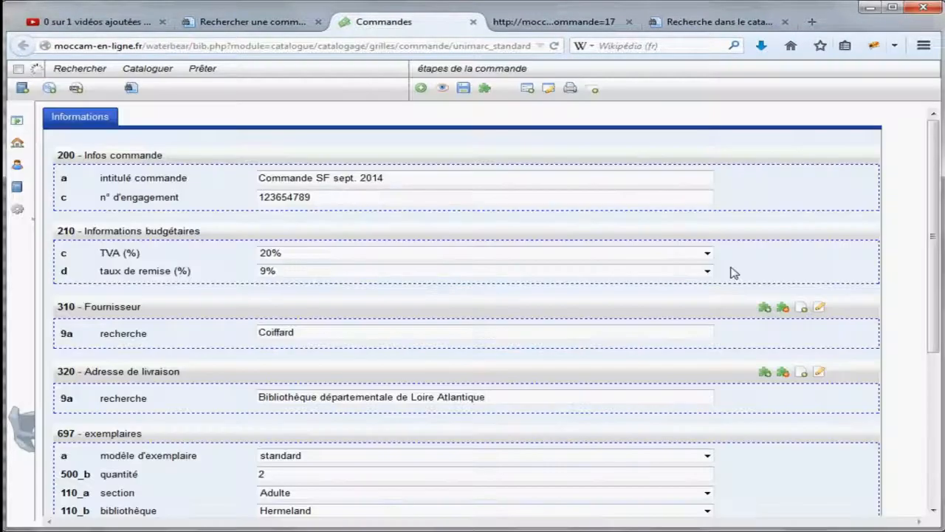
pyautogui.scroll(-5, 733, 273)
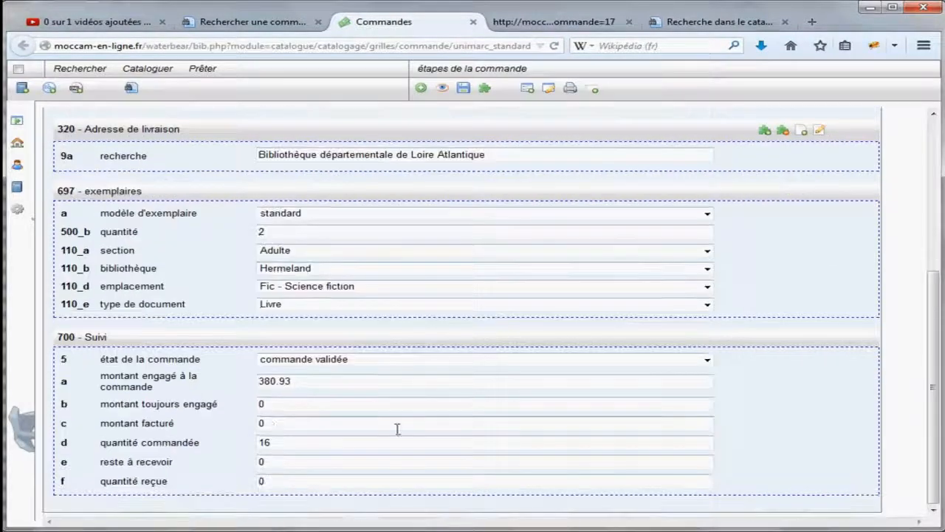
pyautogui.scroll(5, 397, 429)
# List the order's lines again in the bon de commande - suivi format and examine the remaining commitments and summary table.
pyautogui.moveTo(462, 73)
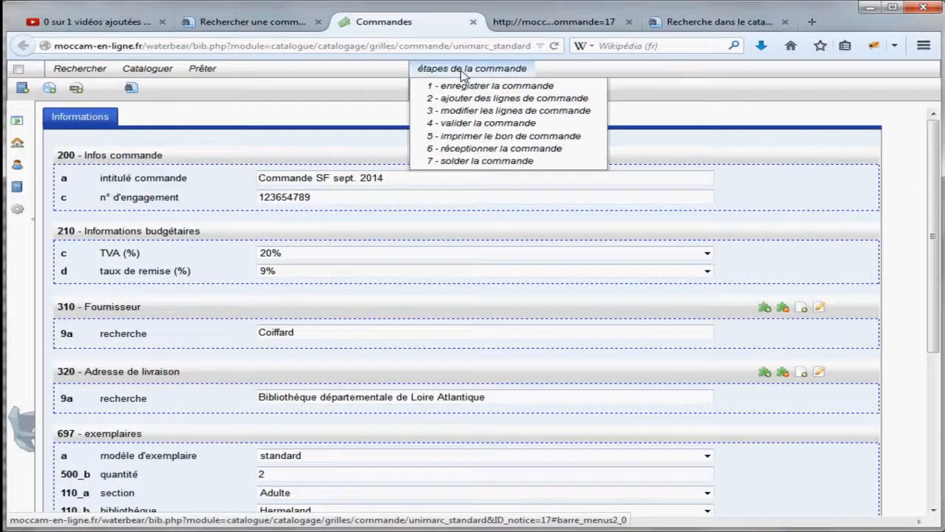
pyautogui.click(463, 111)
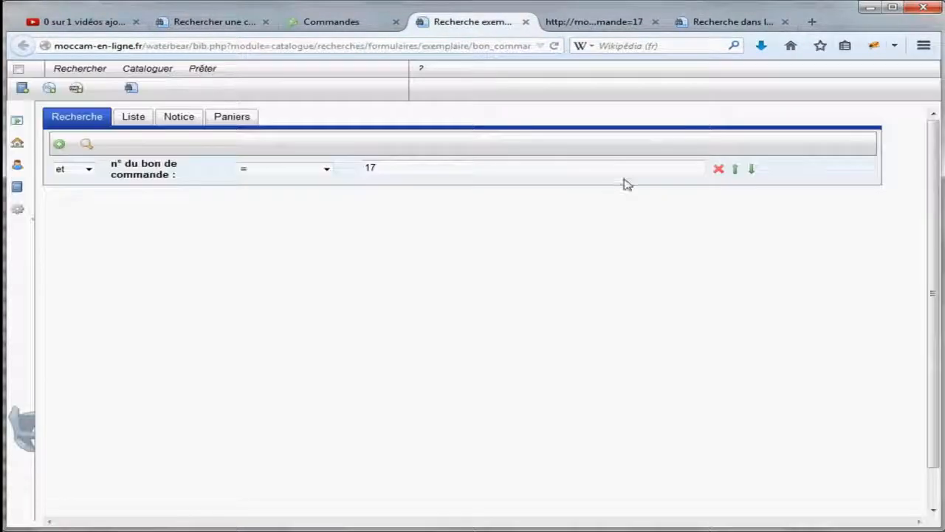
pyautogui.click(665, 142)
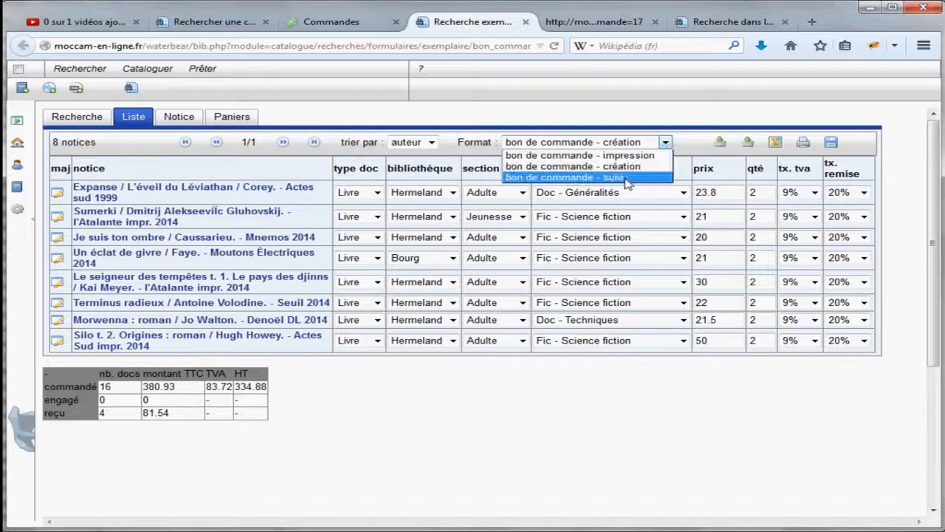
pyautogui.click(626, 178)
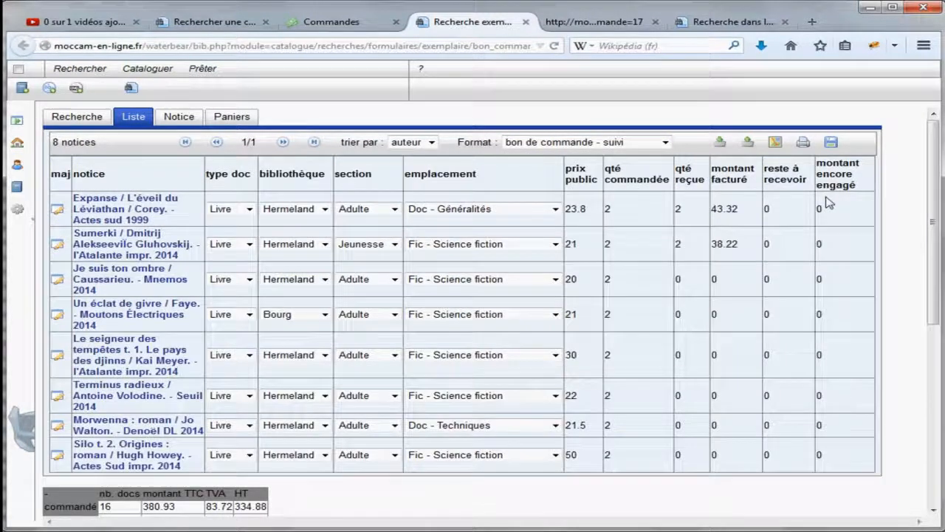
pyautogui.scroll(-3, 827, 204)
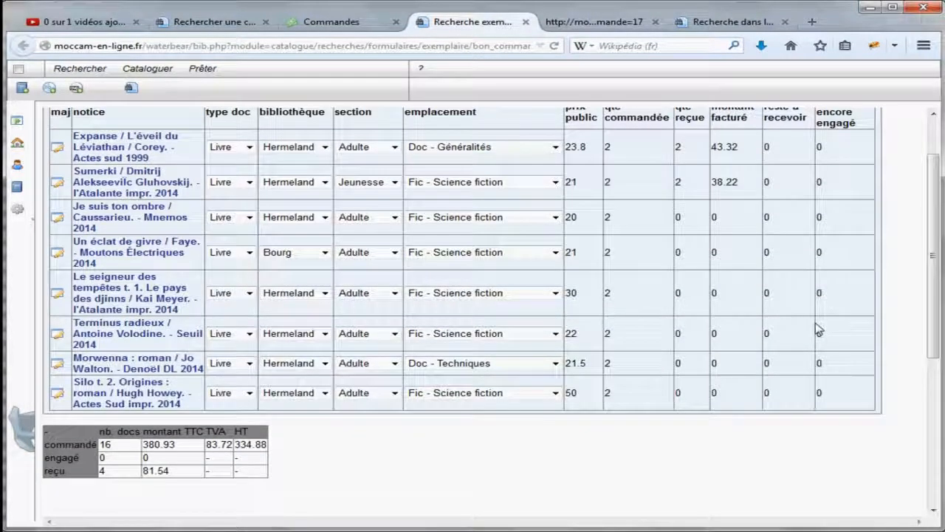
pyautogui.scroll(2, 833, 363)
pyautogui.scroll(-4, 775, 355)
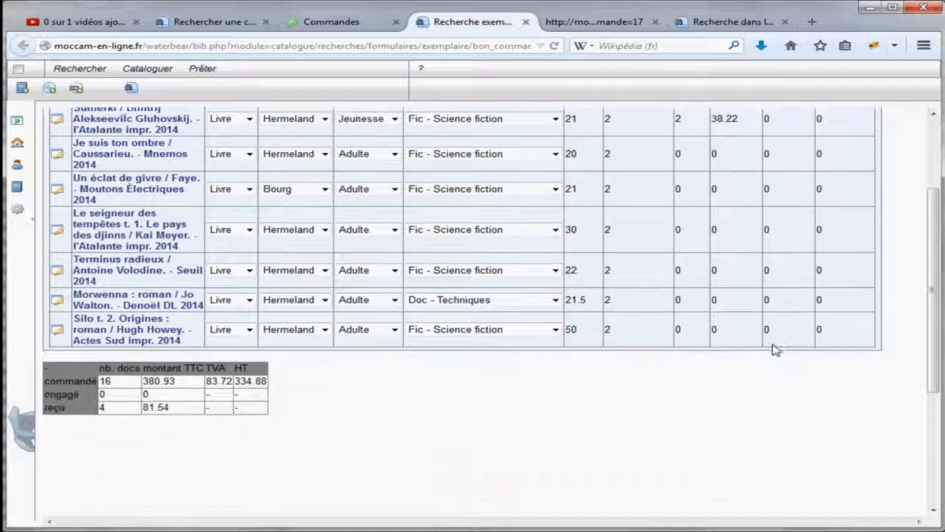
pyautogui.scroll(-2, 775, 350)
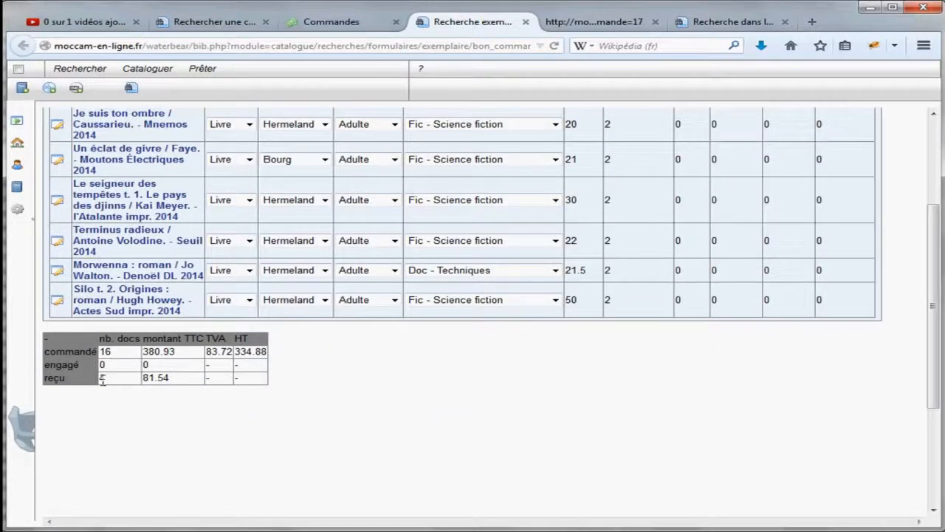